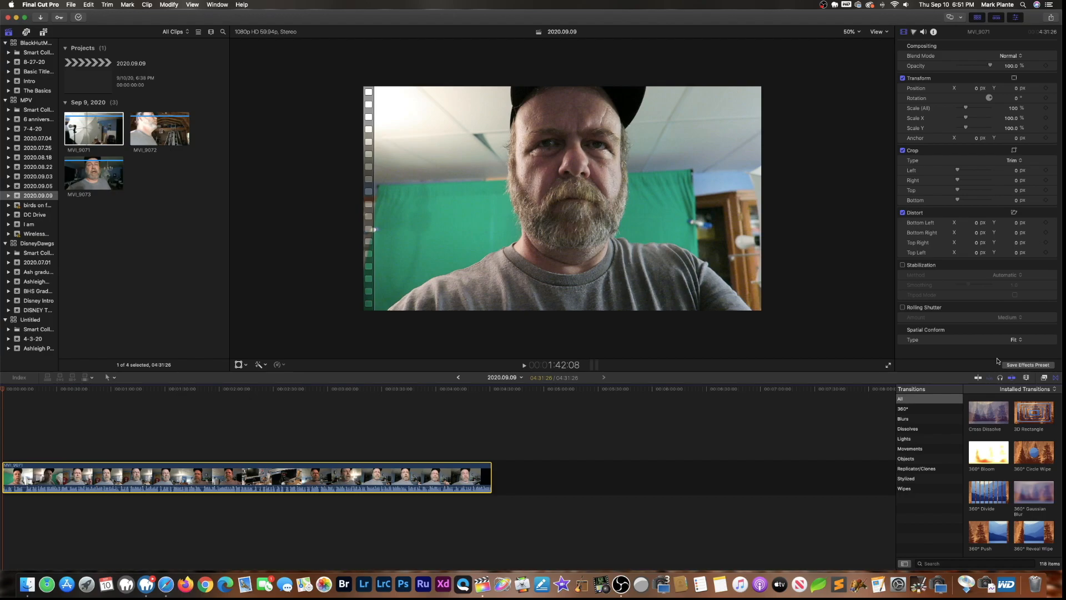
- Increase the timeline clip height and cut away the first 1:35 of the MVI_9071 clip
left_click(1026, 378)
left_click_drag(981, 434, 1010, 431)
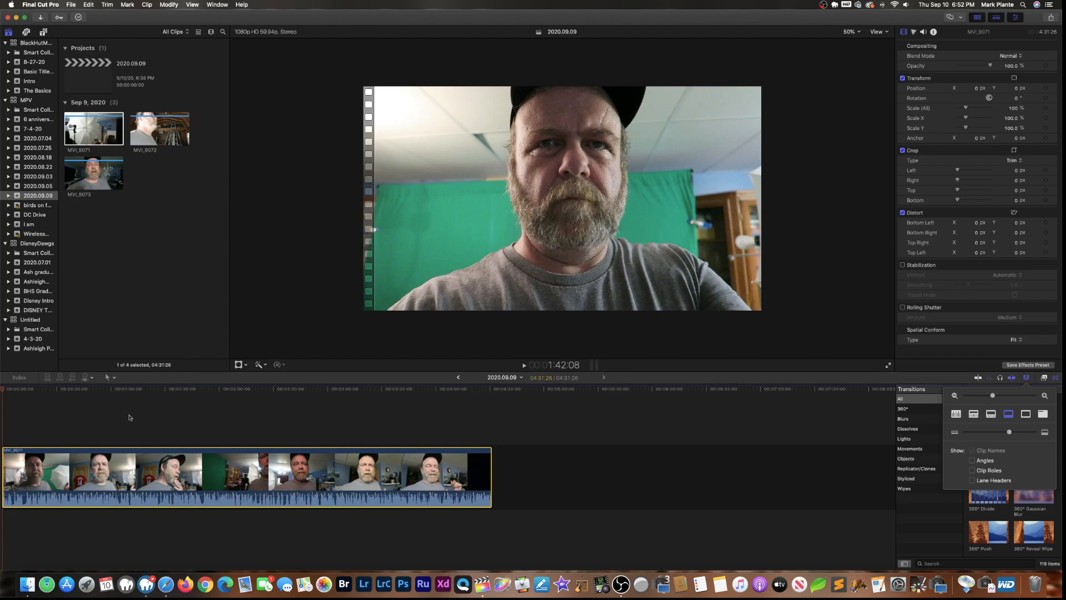
left_click(11, 398)
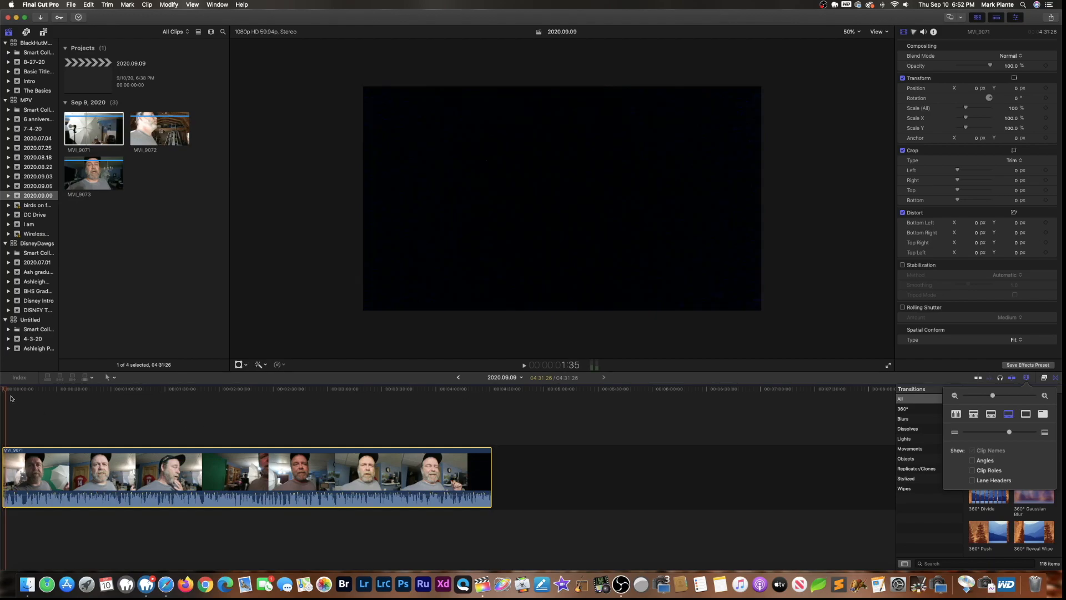
left_click(10, 398)
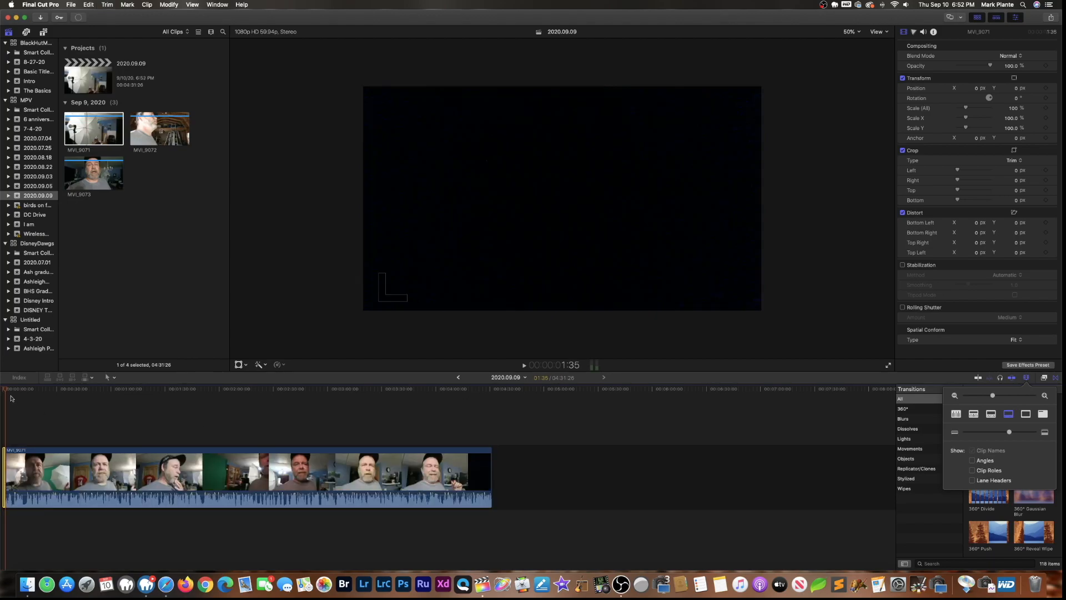
key("alt+bracketleft")
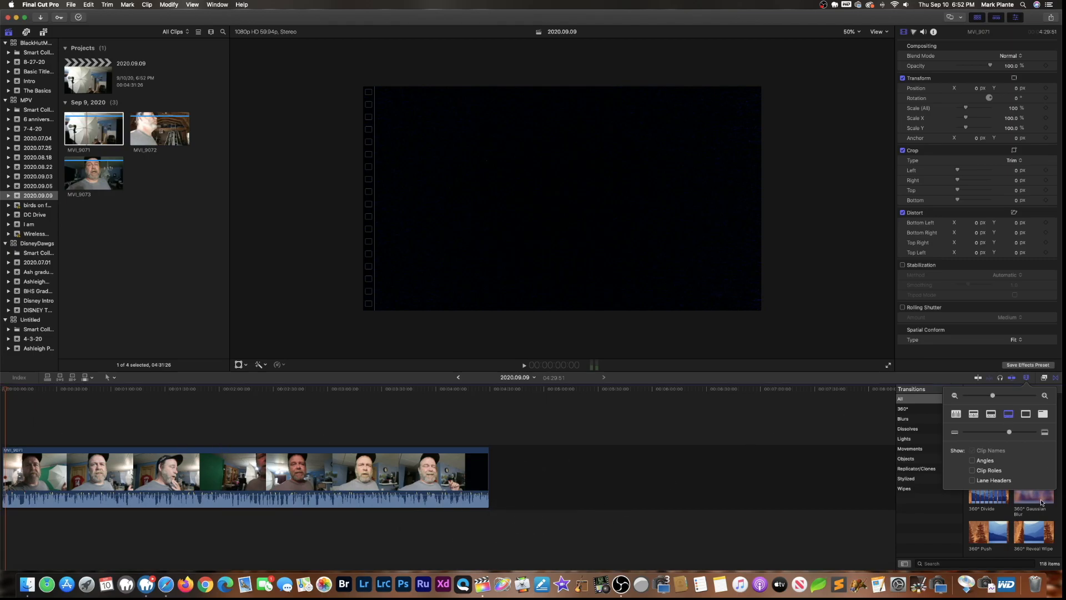
- Add a Cross Dissolve transition to the start of the MVI_9071 clip in the timeline
left_click(903, 521)
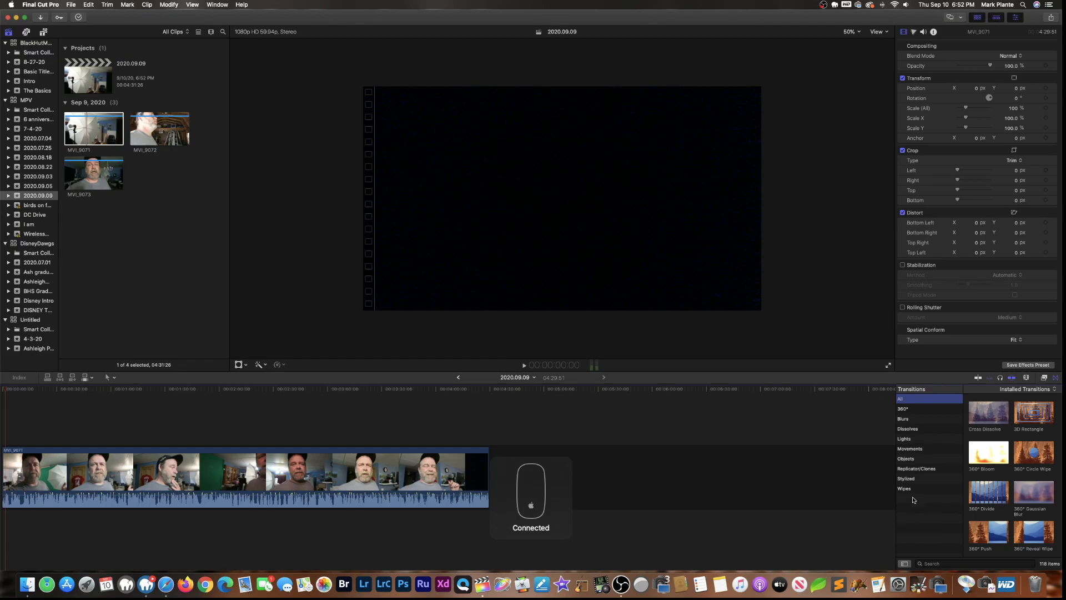
left_click(993, 414)
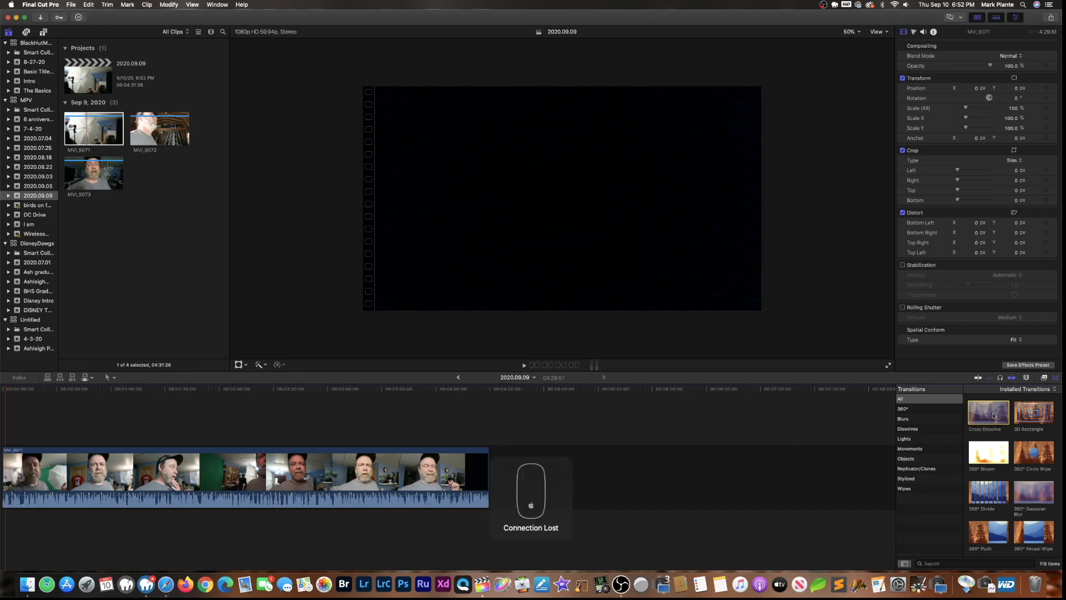
left_click_drag(994, 415, 3, 477)
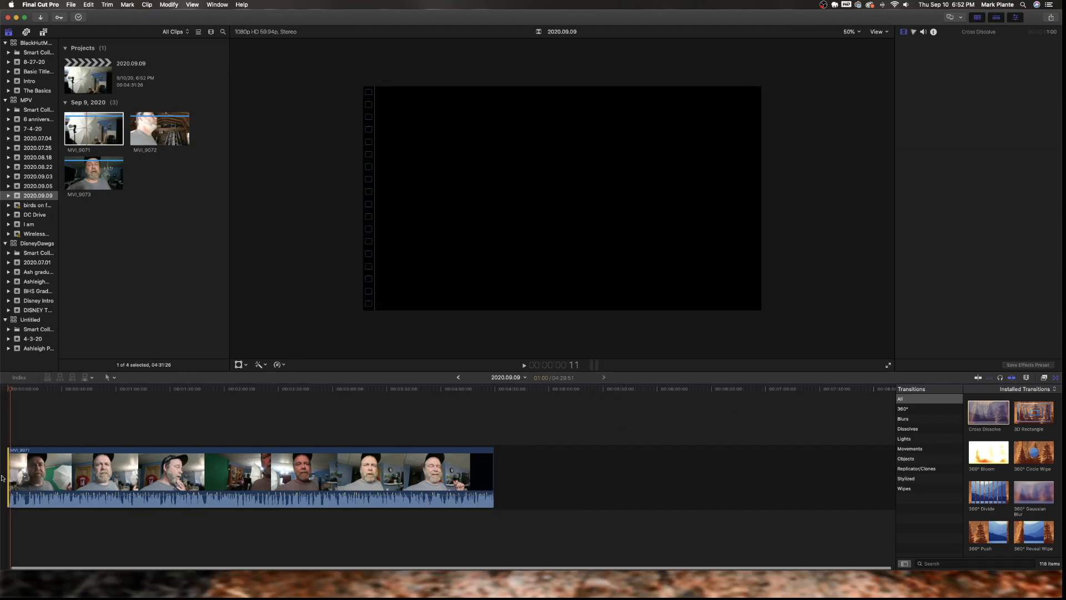
- Play the opening of MVI_9071 and cut out the section between 3:55 and 6:13
left_click(3, 391)
key("space")
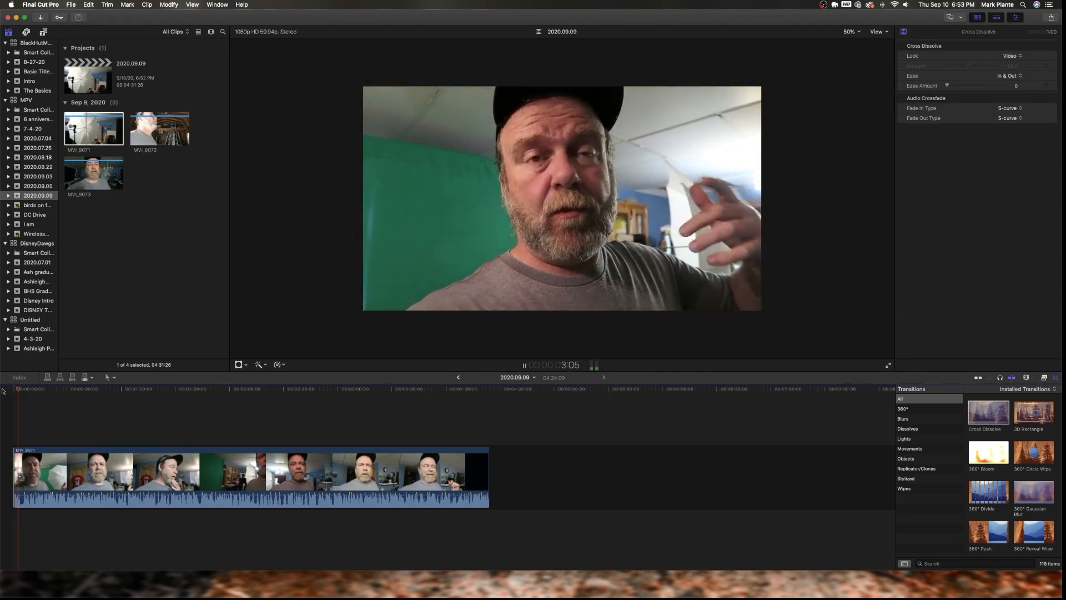
key("space")
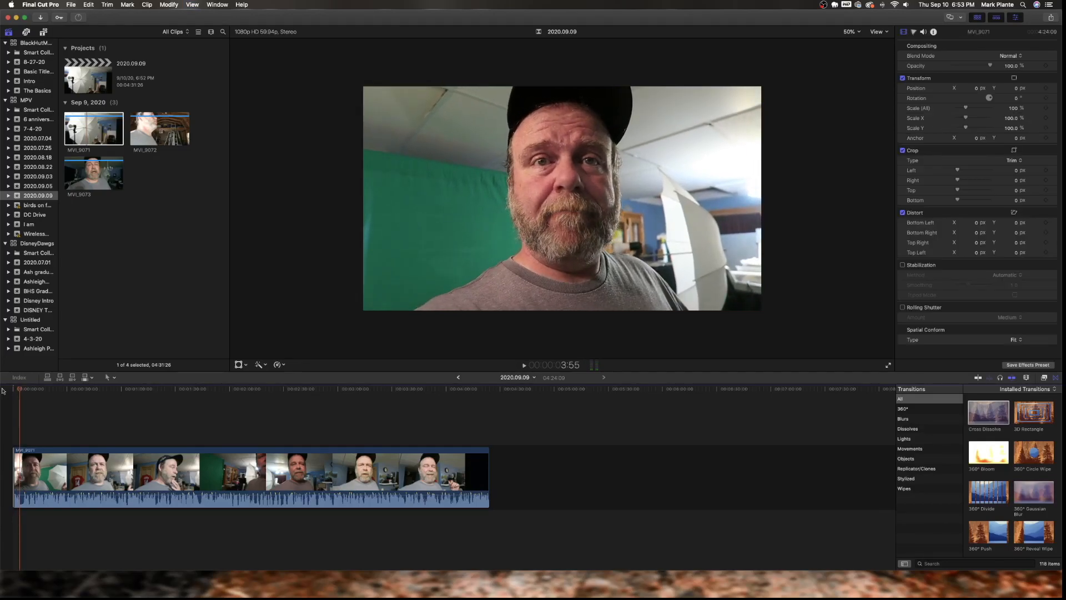
key("space")
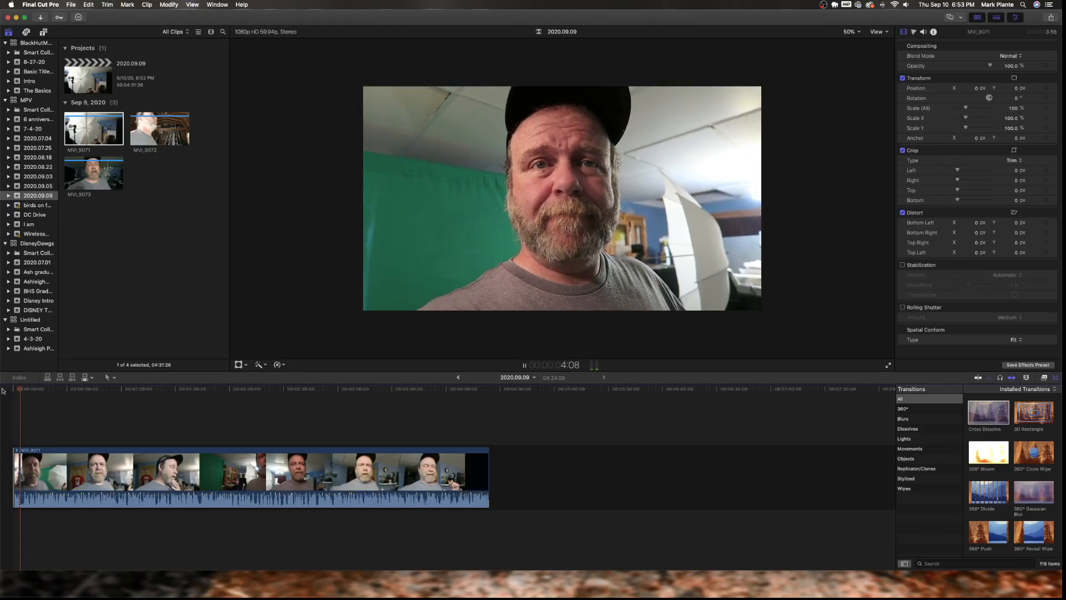
key("space")
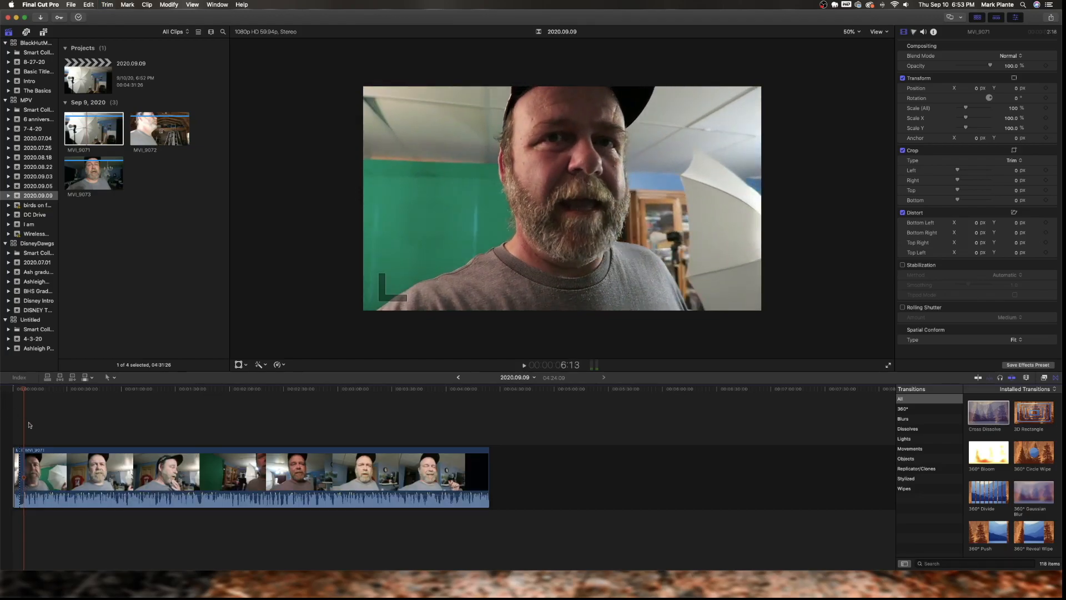
left_click_drag(20, 460, 23, 460)
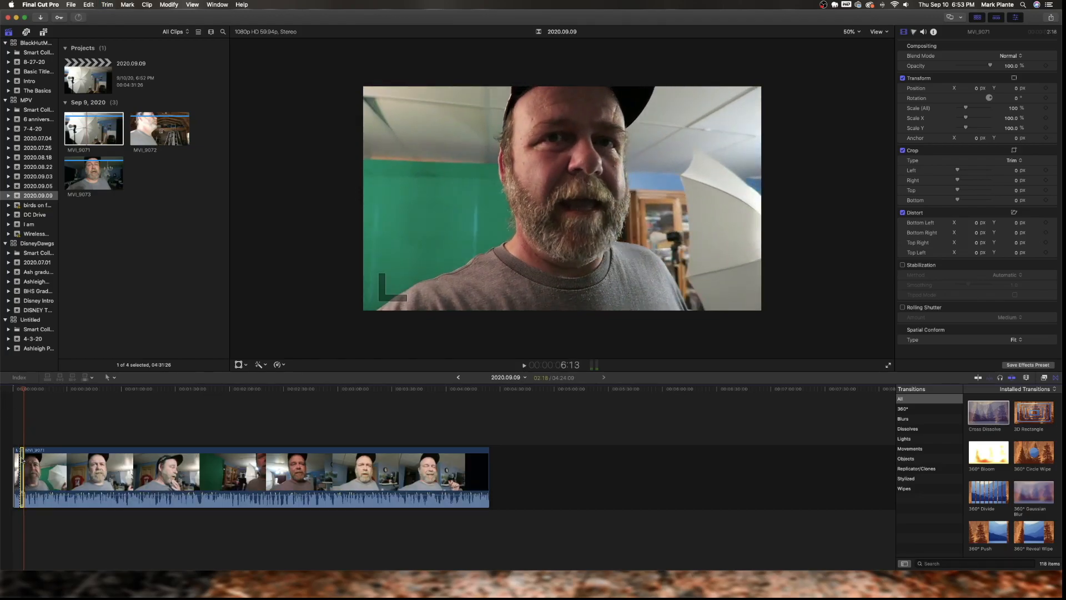
key("Delete")
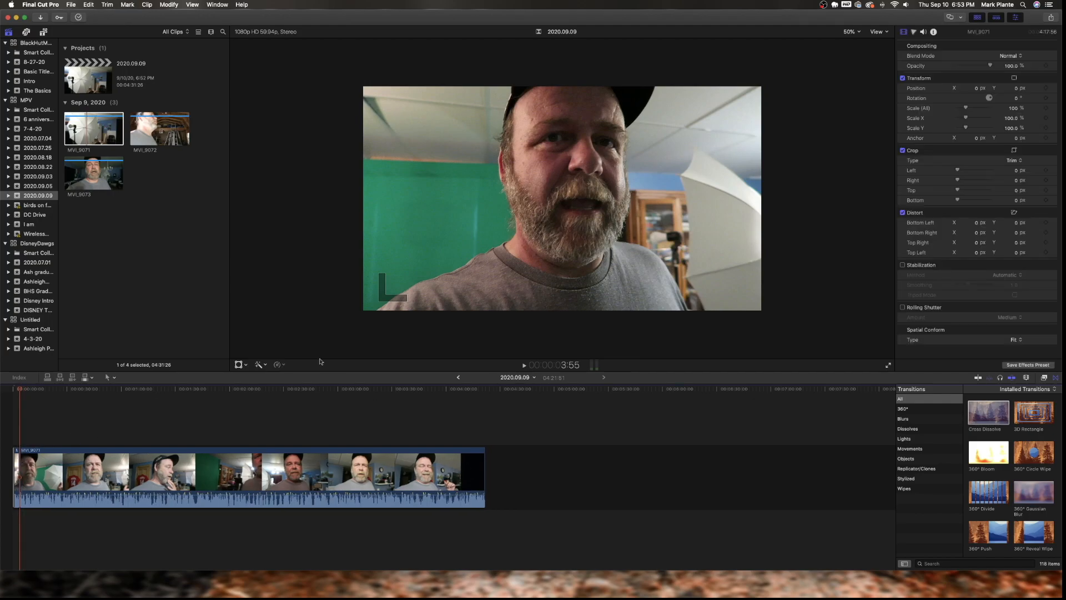
- Copy the MPV title, rays background, transitions and intro audio from project 2020.09.05 into 2020.09.09 at 3:55, and play from the start
left_click(458, 379)
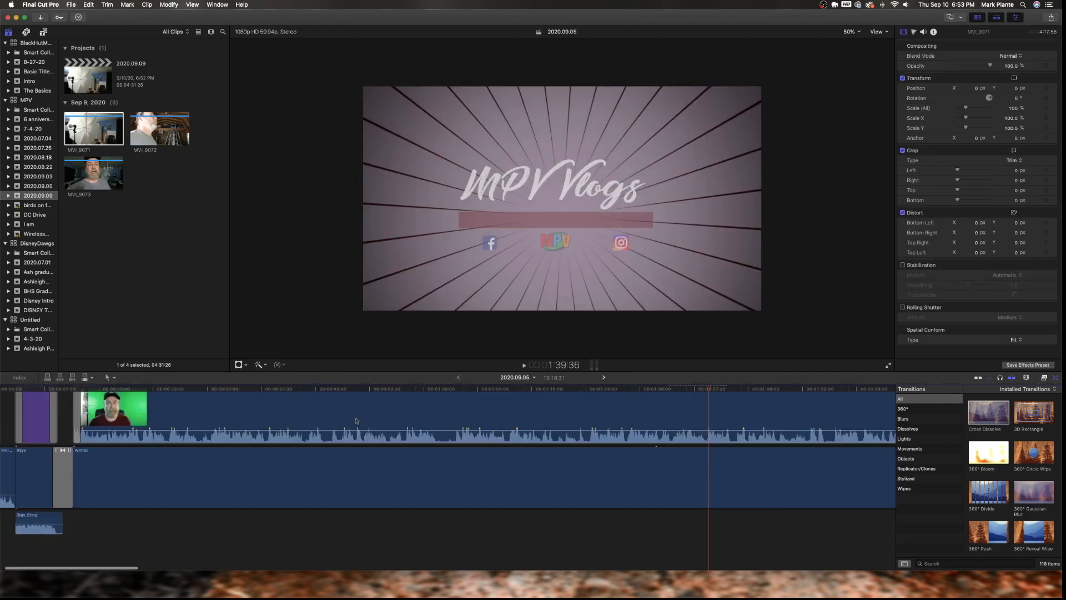
left_click(47, 482)
scroll(47, 482, "down", 2)
scroll(48, 482, "down", 3)
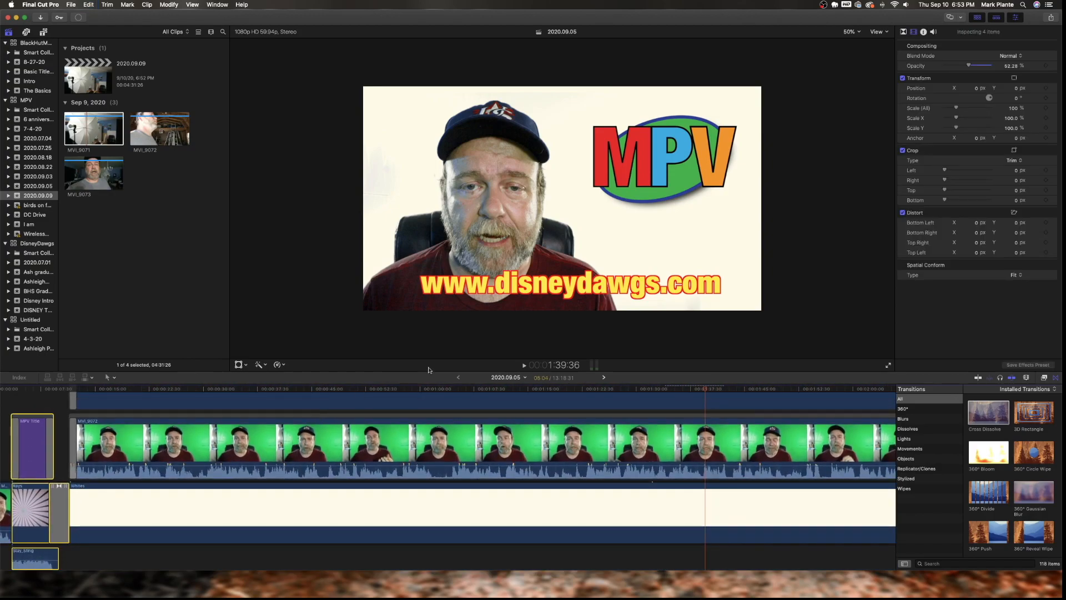
left_click(604, 378)
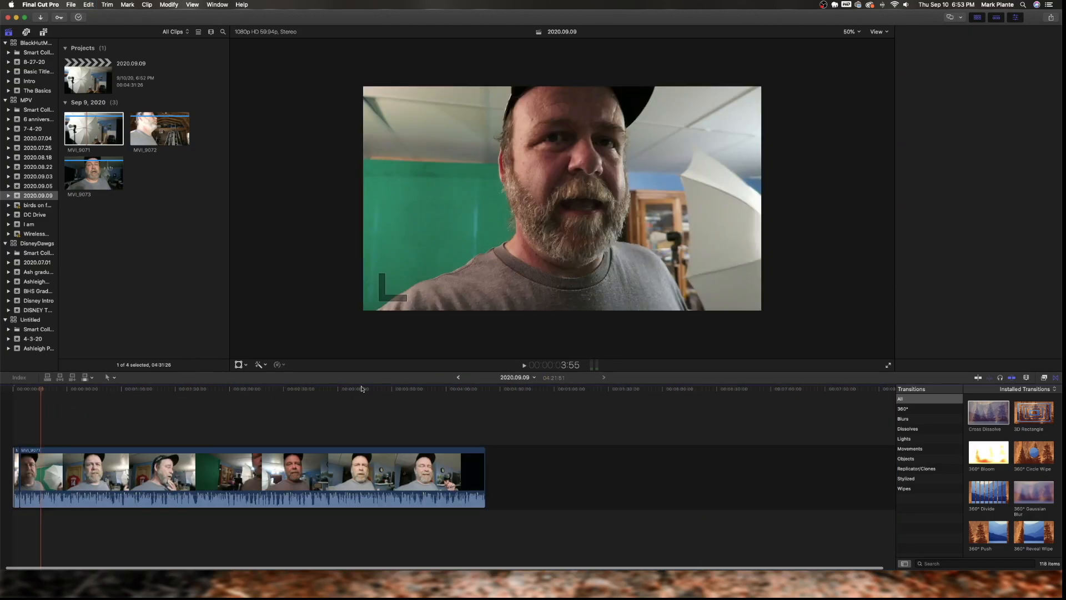
key("super+v")
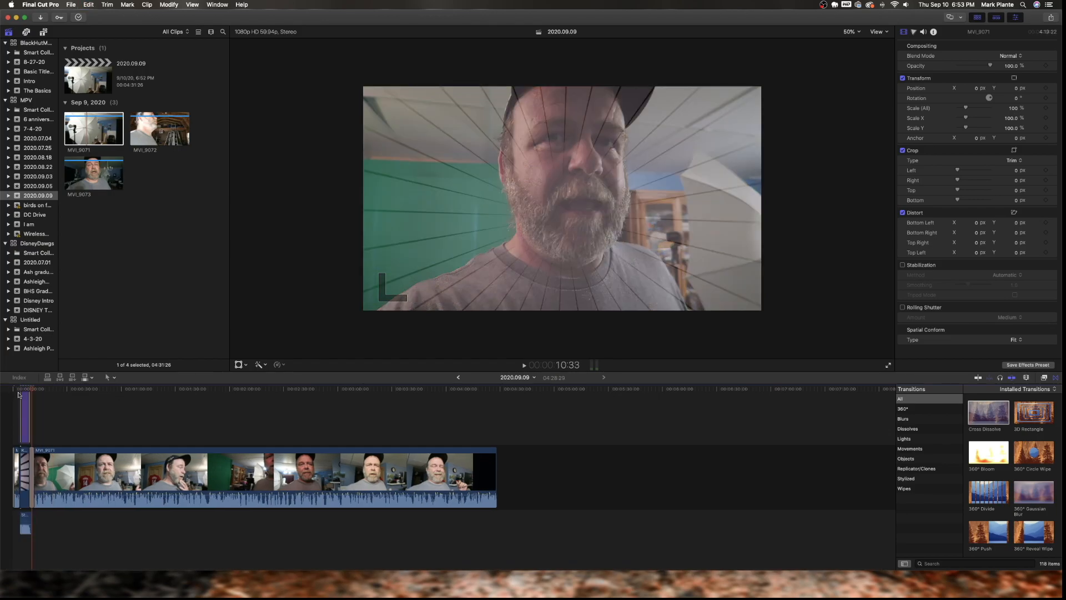
left_click(14, 392)
key("space")
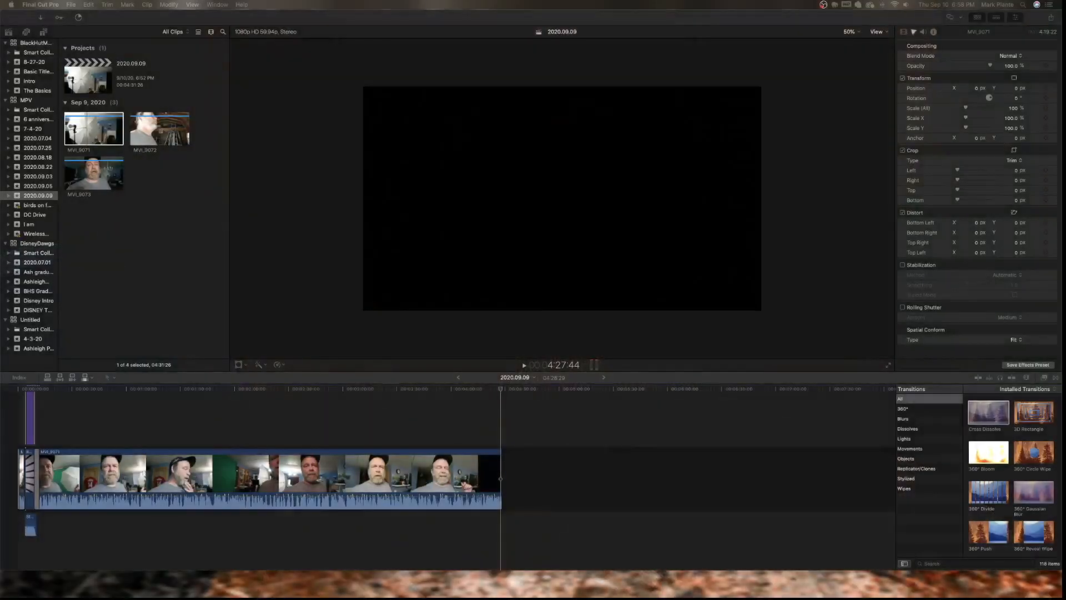
- Append the MVI_9072 clip to the timeline directly after MVI_9071
left_click(148, 134)
left_click_drag(138, 121, 487, 459)
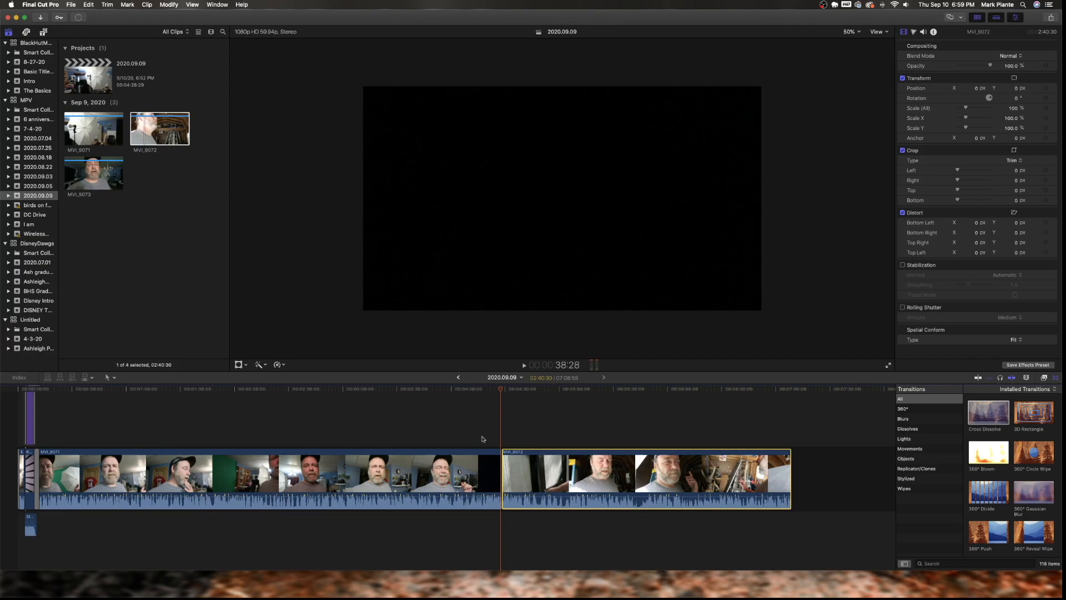
- Play the end of MVI_9071 and remove its black tail from 4:27:41 up to MVI_9072
left_click(496, 389)
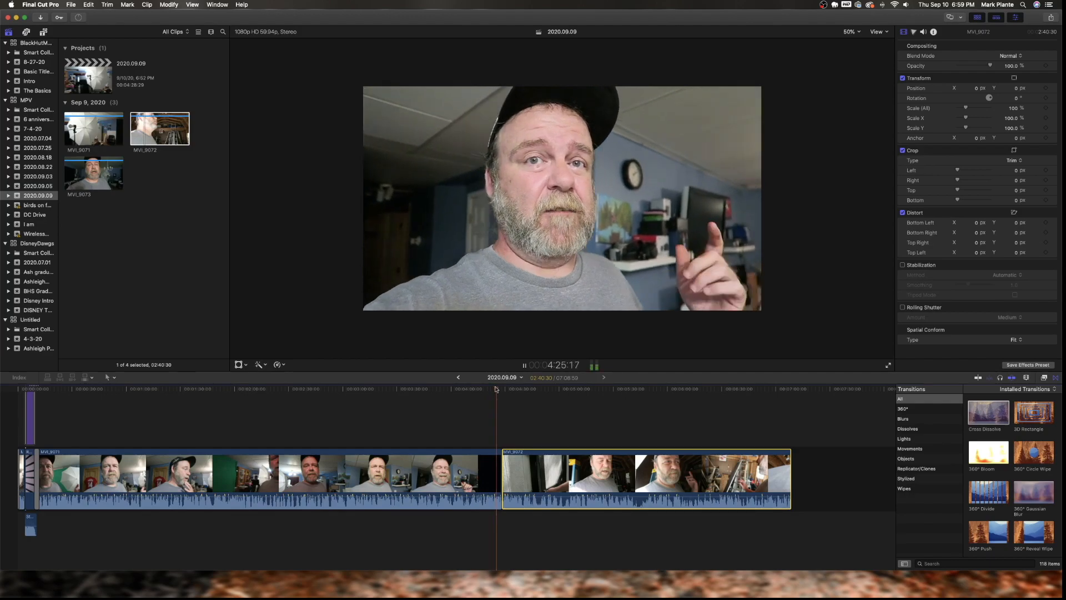
key("space")
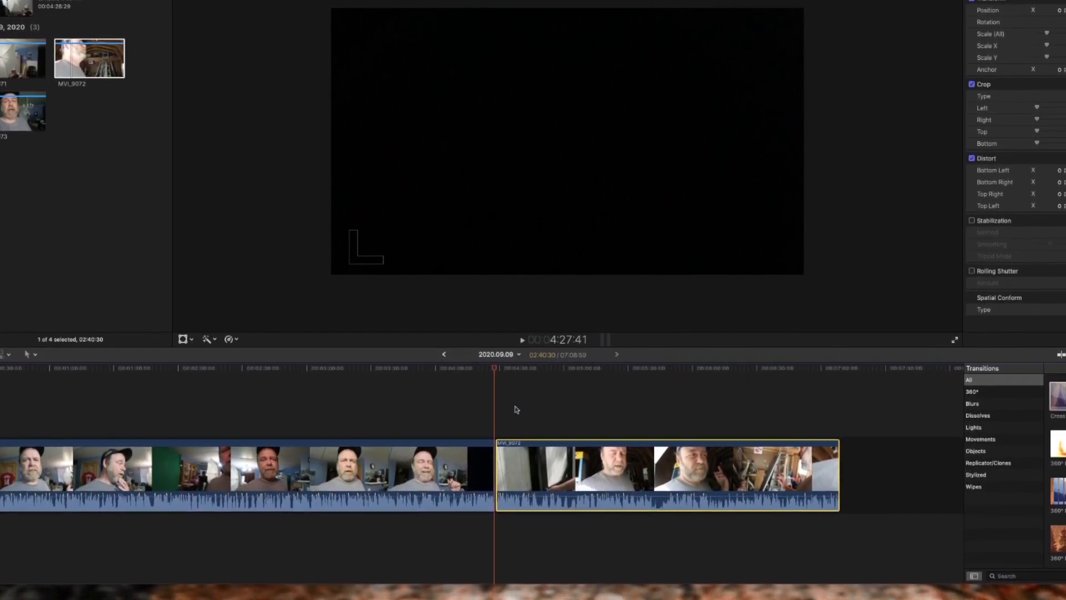
left_click(495, 460)
key("super+equal")
key("Delete")
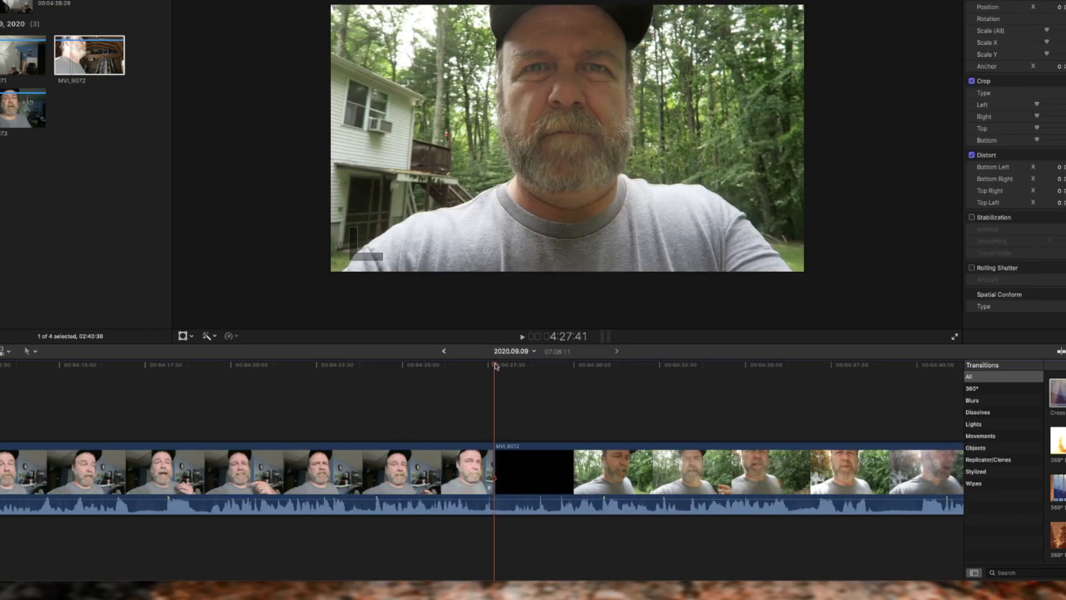
- Split MVI_9072 at 4:28:47 within its black opening and delete the part before the cut
left_click_drag(496, 365, 518, 365)
scroll(533, 368, "up", 1)
scroll(532, 367, "right", 1)
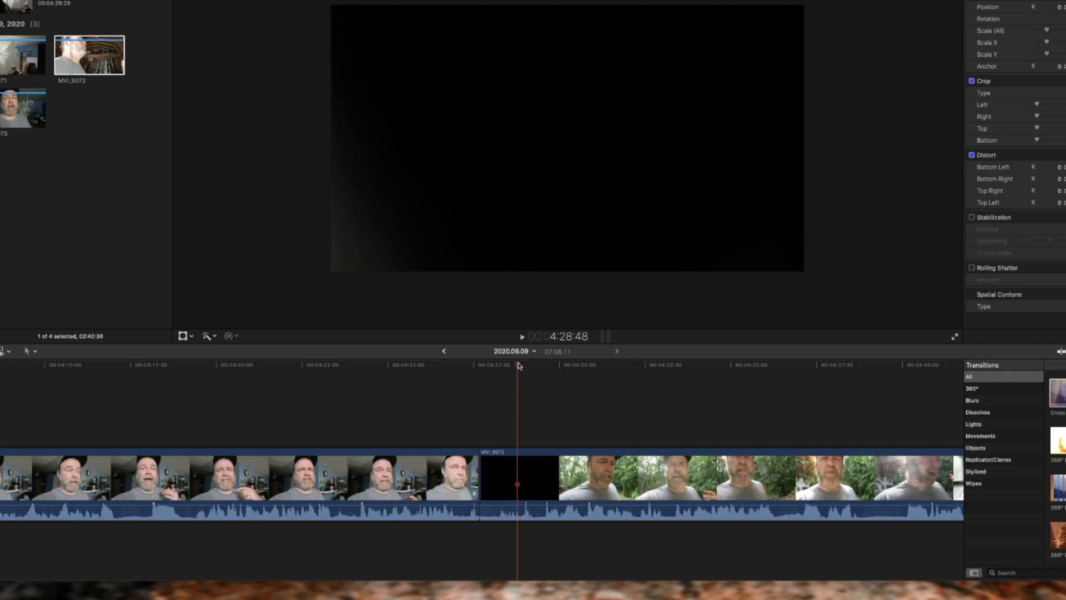
key("Left")
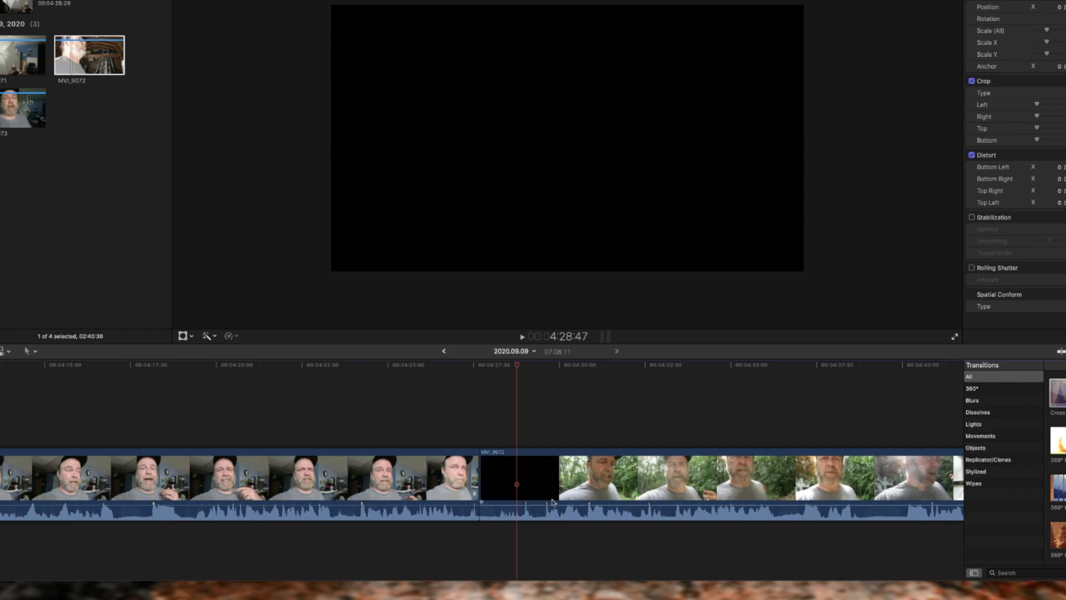
left_click(546, 481)
key("super+b")
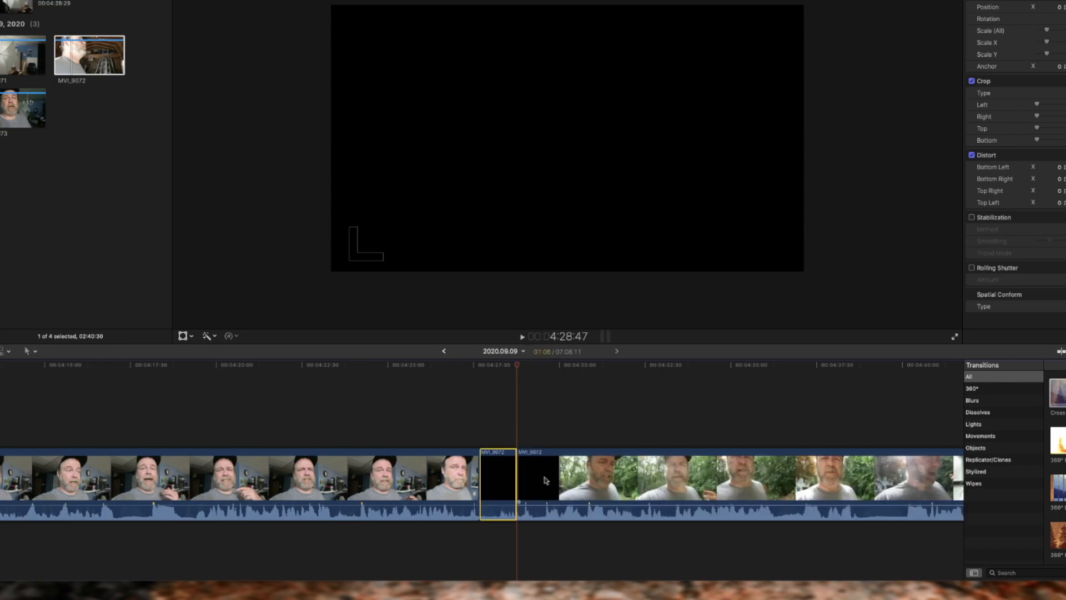
key("Delete")
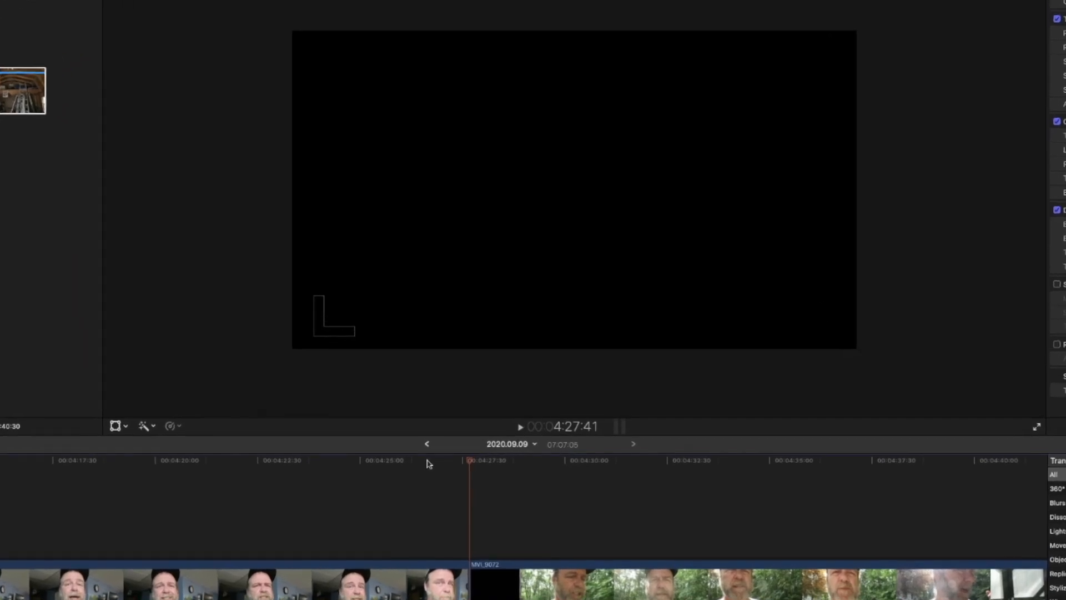
- Play back the join between MVI_9071 and MVI_9072 from 4:26:39 to check the cut
left_click(445, 367)
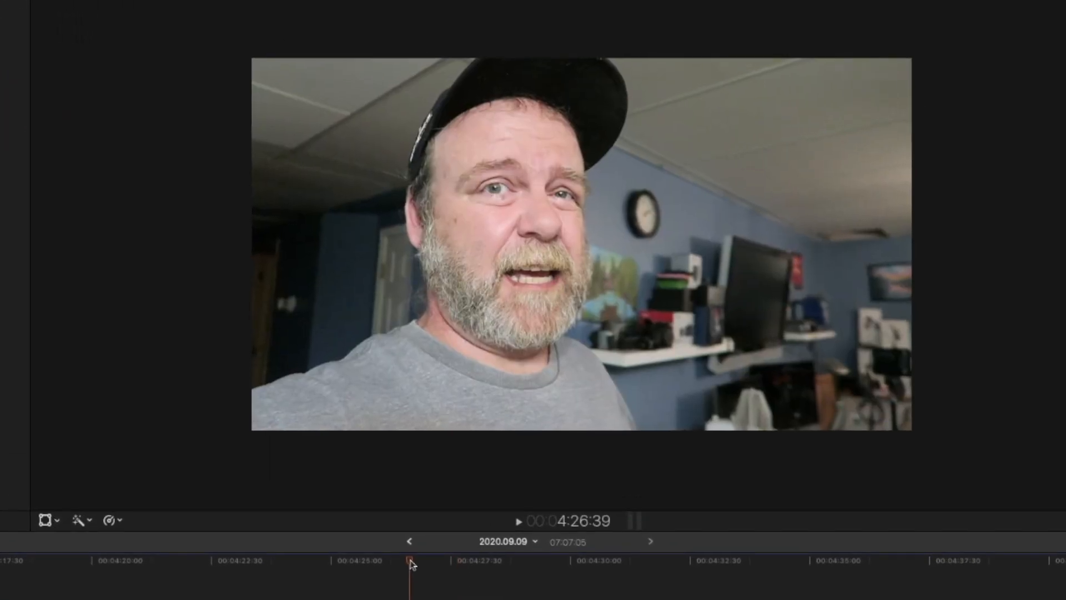
key("space")
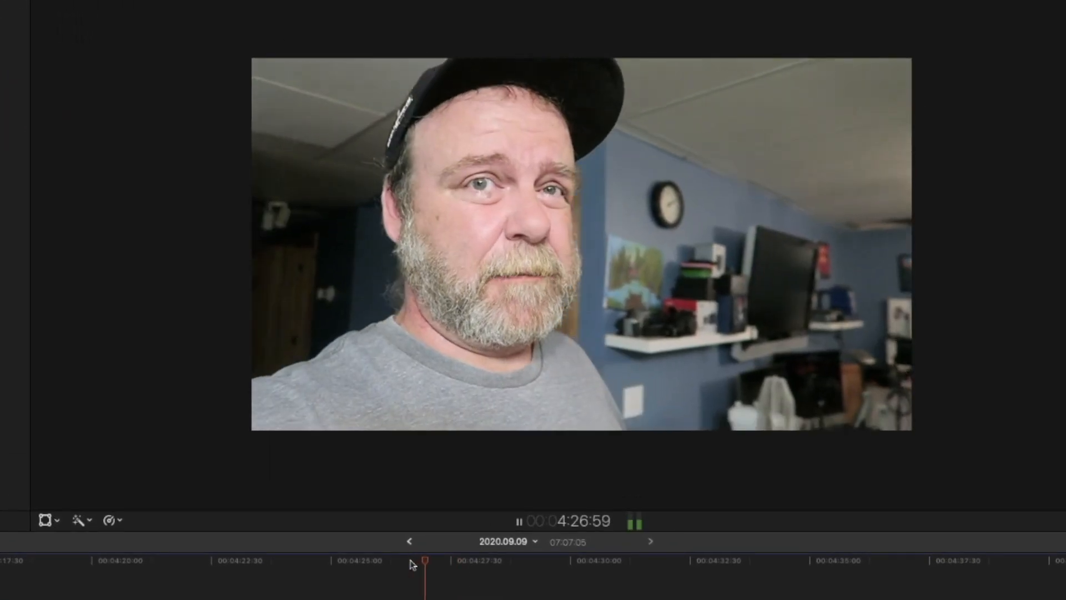
key("space")
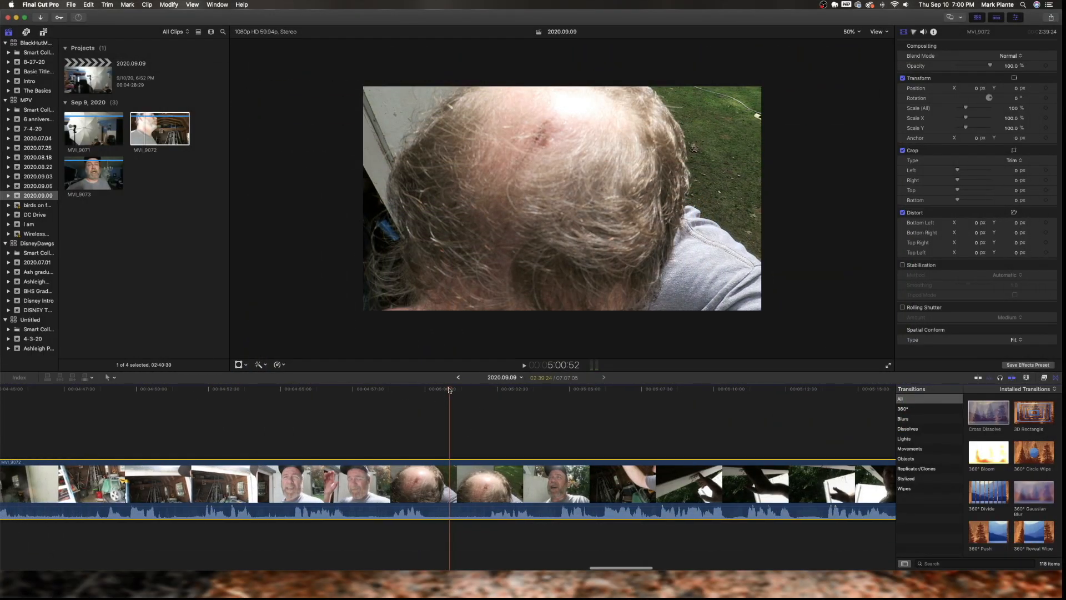
- Cut out the 1:10 section of MVI_9072 that starts at 5:00:19 in the close-up head shot
left_click(452, 390)
mouse_move(455, 391)
left_mouse_down()
mouse_move(440, 392)
mouse_move(469, 390)
mouse_move(440, 393)
left_mouse_up()
key("super+b")
key("super+b")
left_click(457, 479)
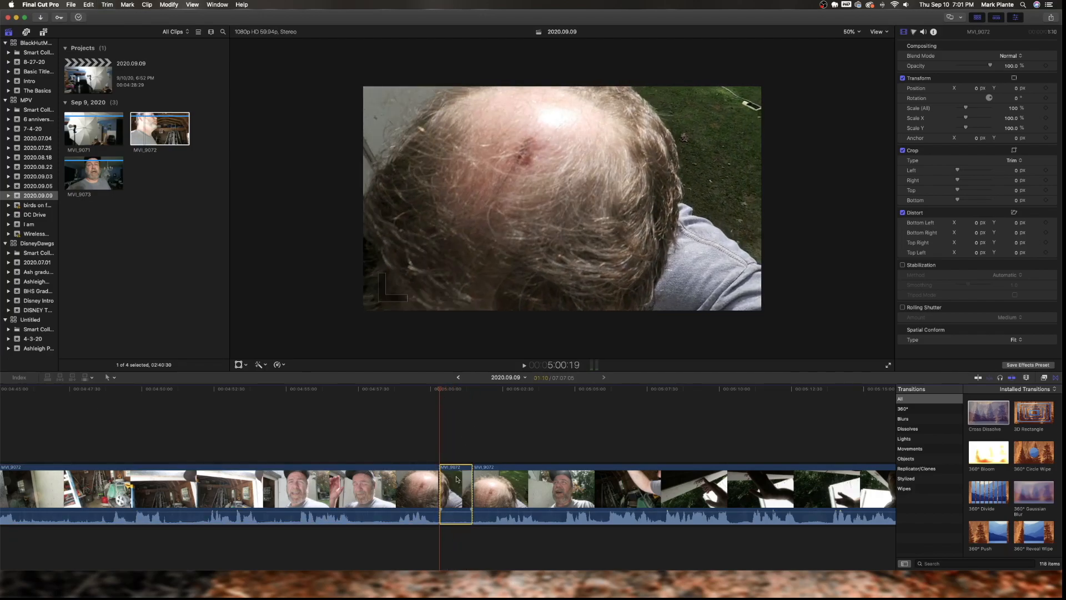
key("BackSpace")
- Add a Hold freeze frame at 5:00:54 in the MVI_9072 clip after the cut
left_click(421, 390)
left_click_drag(423, 390, 457, 388)
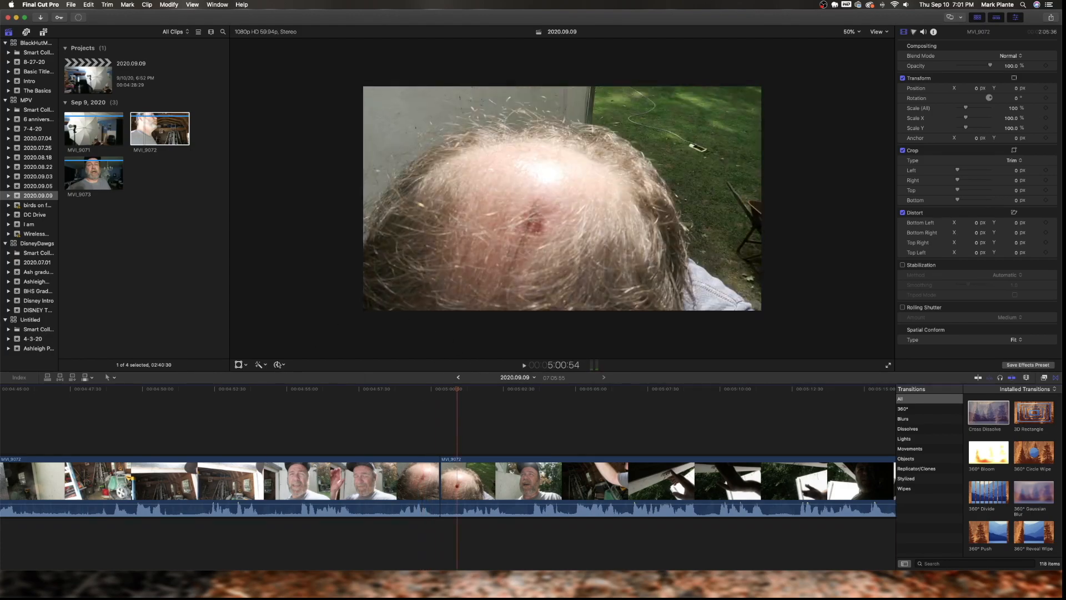
left_click(278, 365)
mouse_move(334, 457)
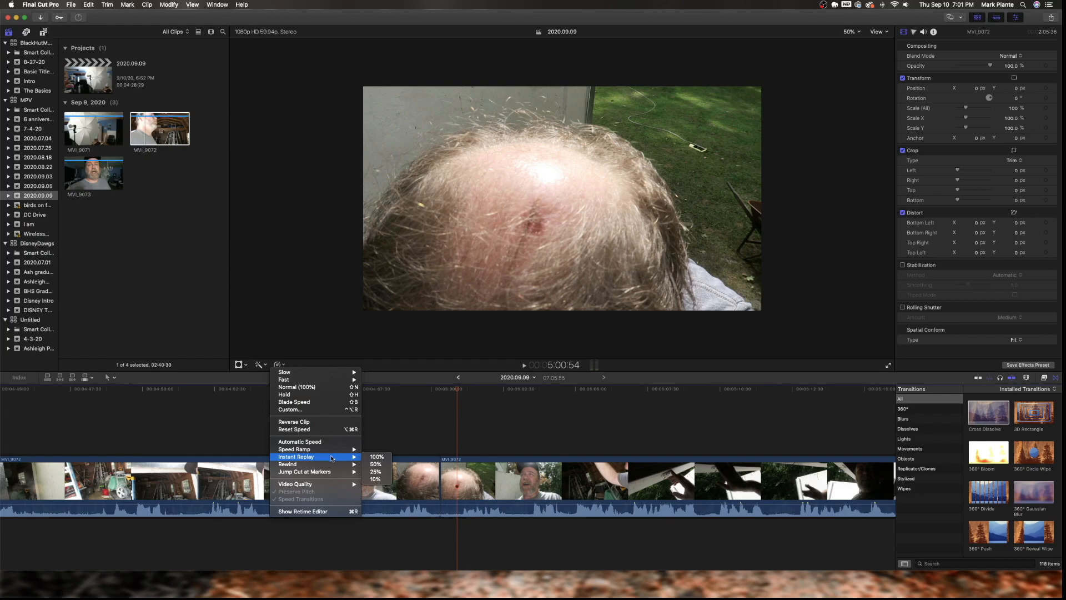
left_click(300, 394)
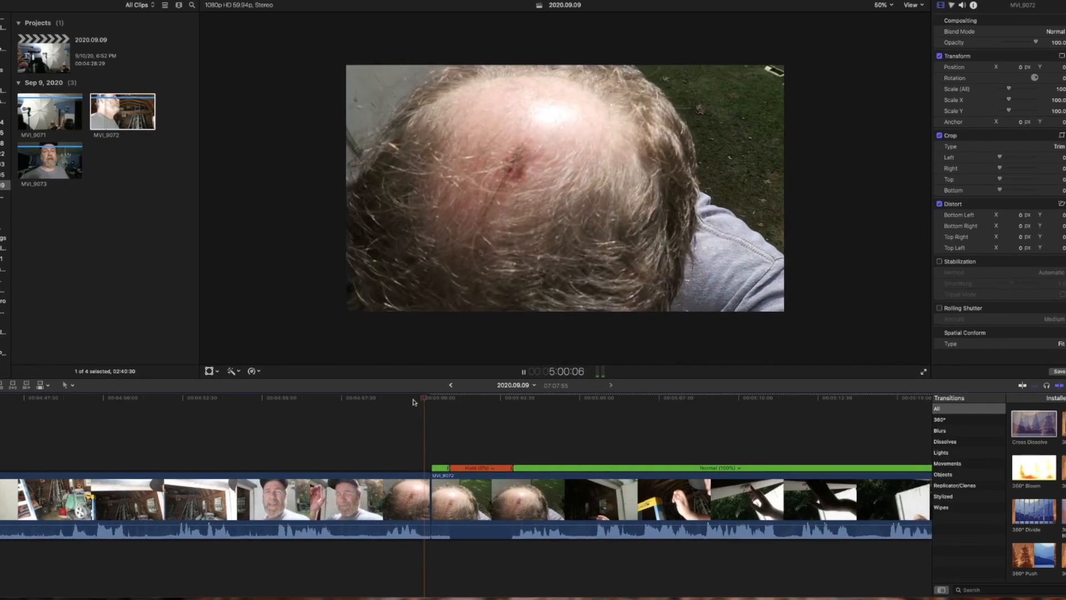
- Play through the Hold segment, shorten it to about half a second, and play it again
key("space")
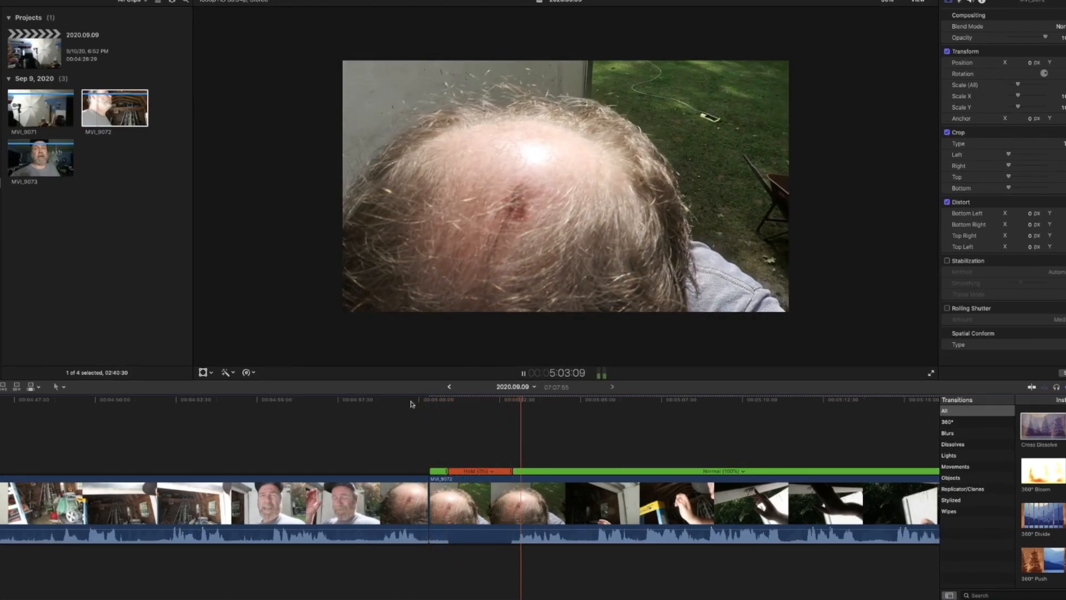
key("space")
left_click_drag(511, 474, 464, 474)
left_click(434, 401)
key("space")
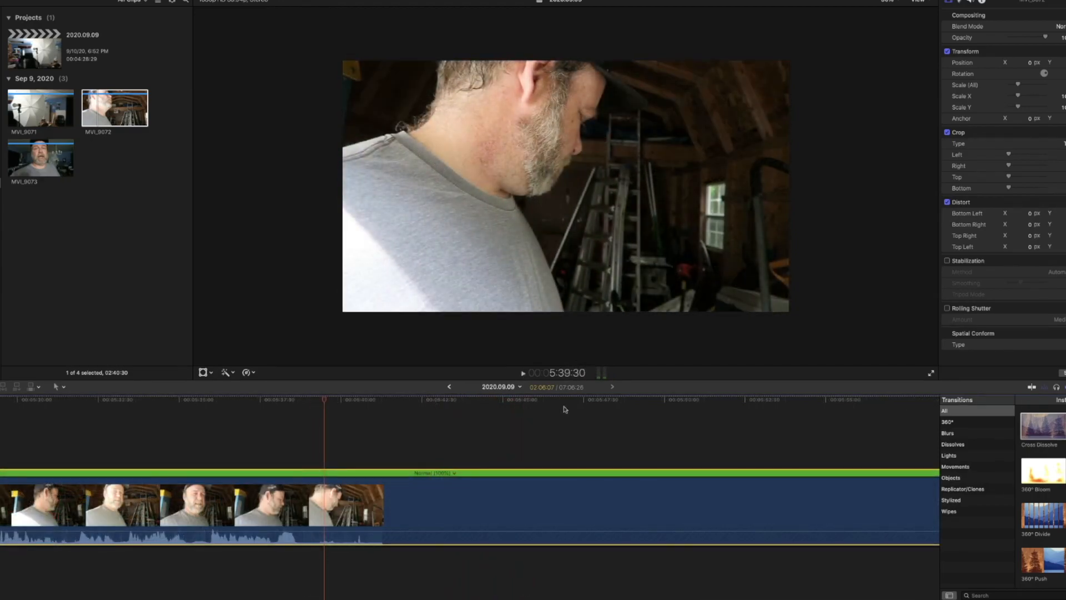
- Play through MVI_9072 after the Hold segment and split the clip at 5:38:38
key("super+minus")
key("super+minus")
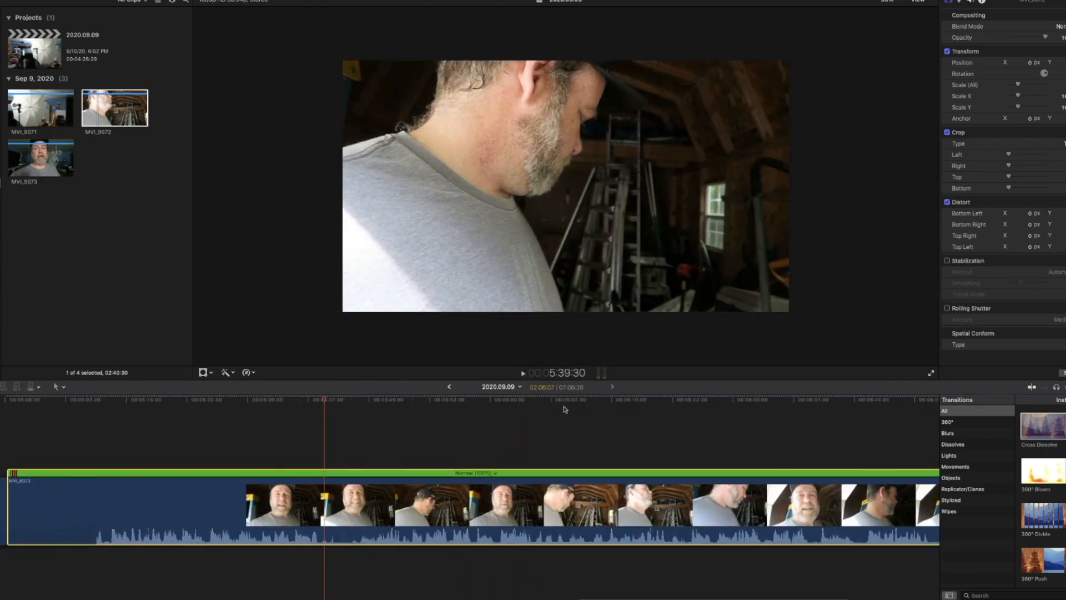
key("space")
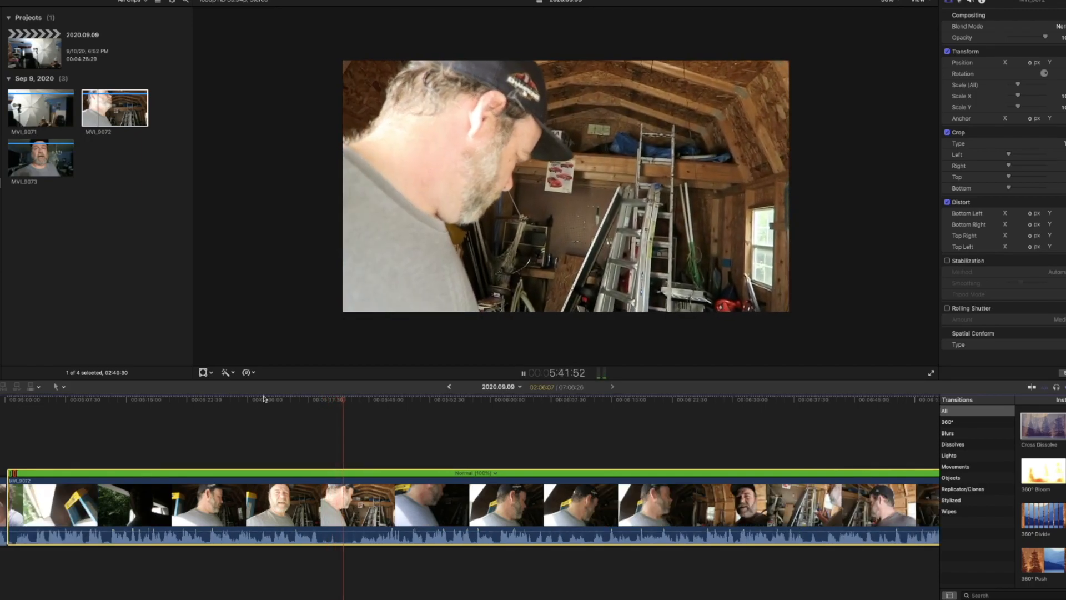
scroll(245, 405, "left", 1)
key("space")
left_click(245, 405)
key("space")
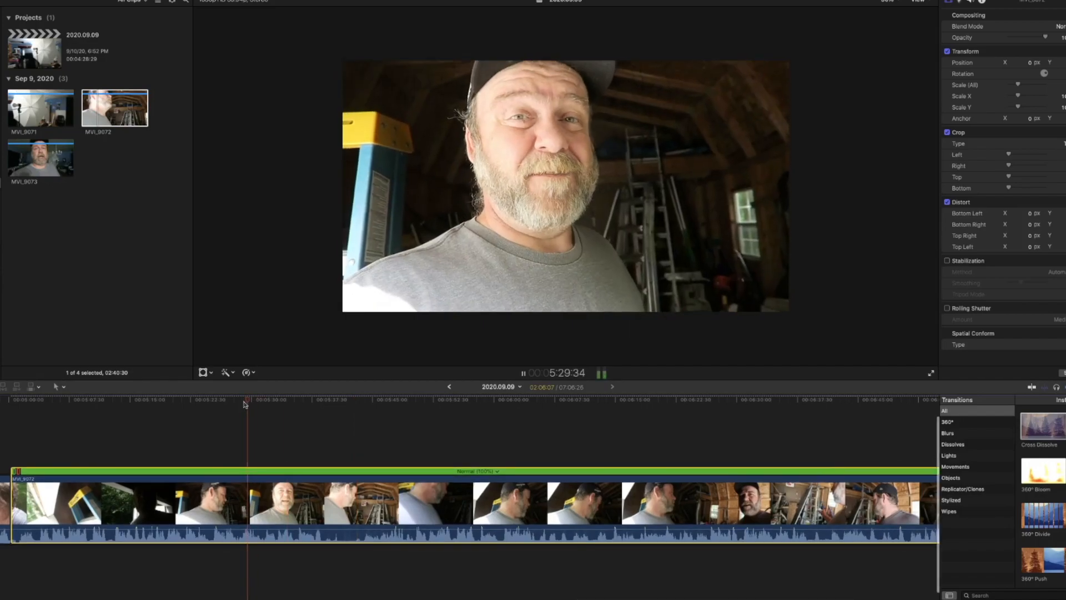
left_click(323, 407)
key("super+b")
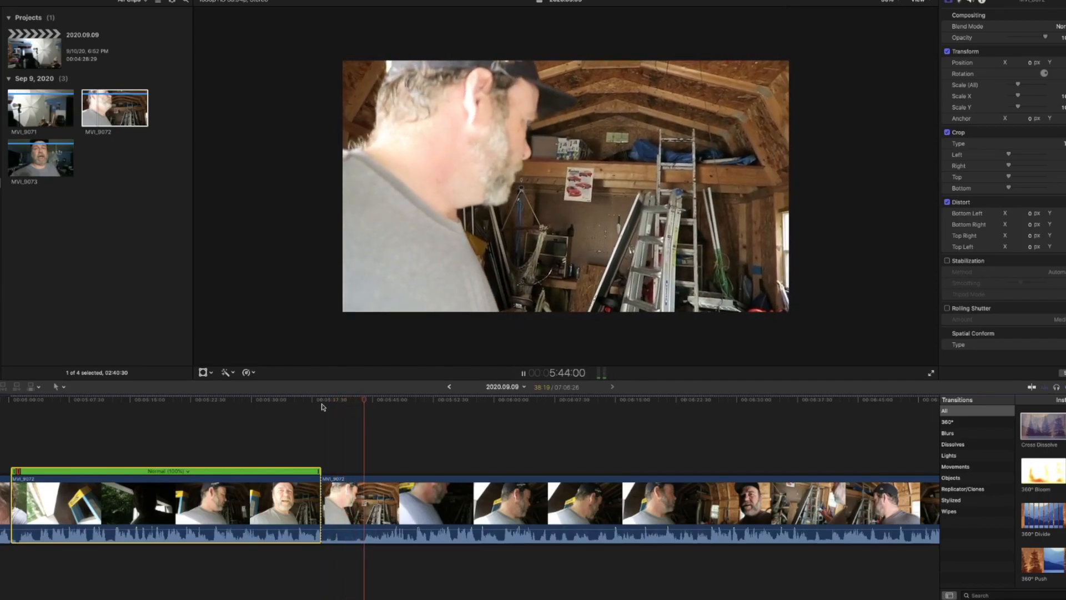
- Split MVI_9072 again at 5:44:06 and delete the short section between the two cuts
left_click(366, 401)
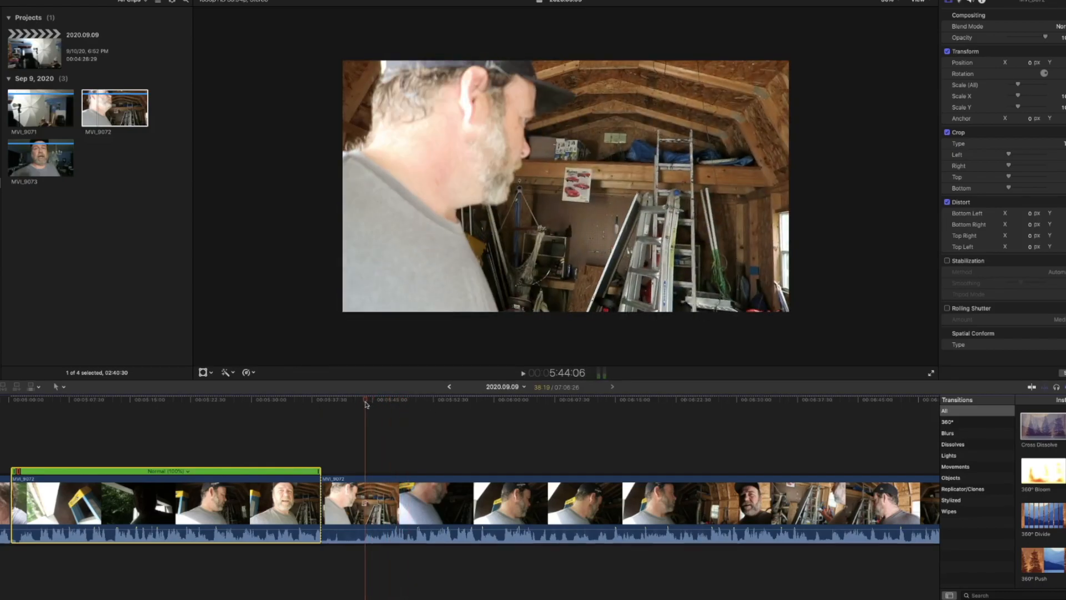
key("super+b")
left_click(340, 503)
key("Delete")
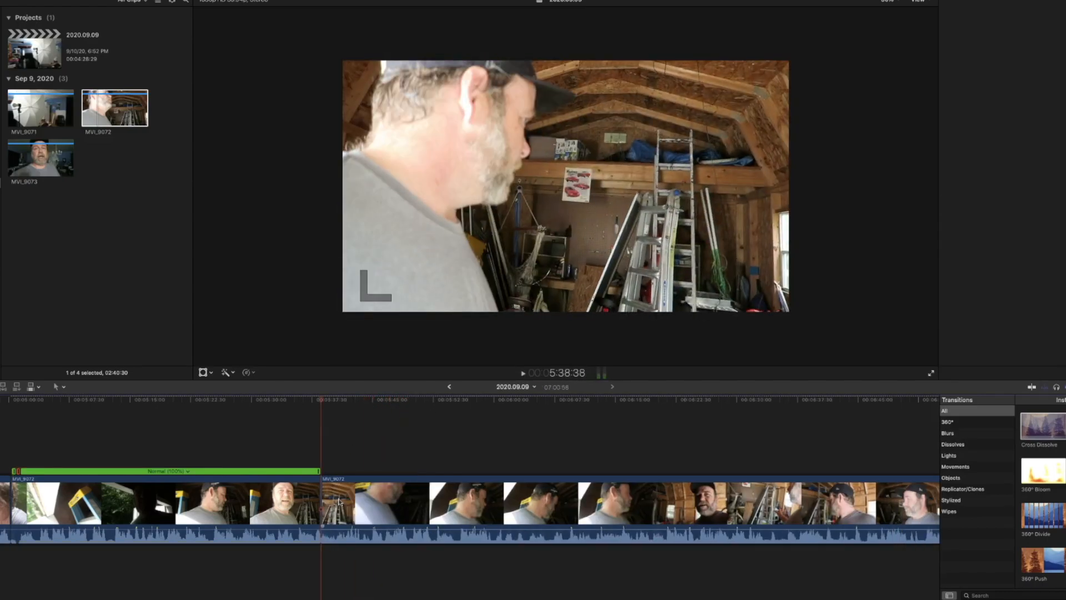
- Play across the new join, split MVI_9072 at 6:02:33, and cut out roughly 19 seconds after that point
left_click(298, 403)
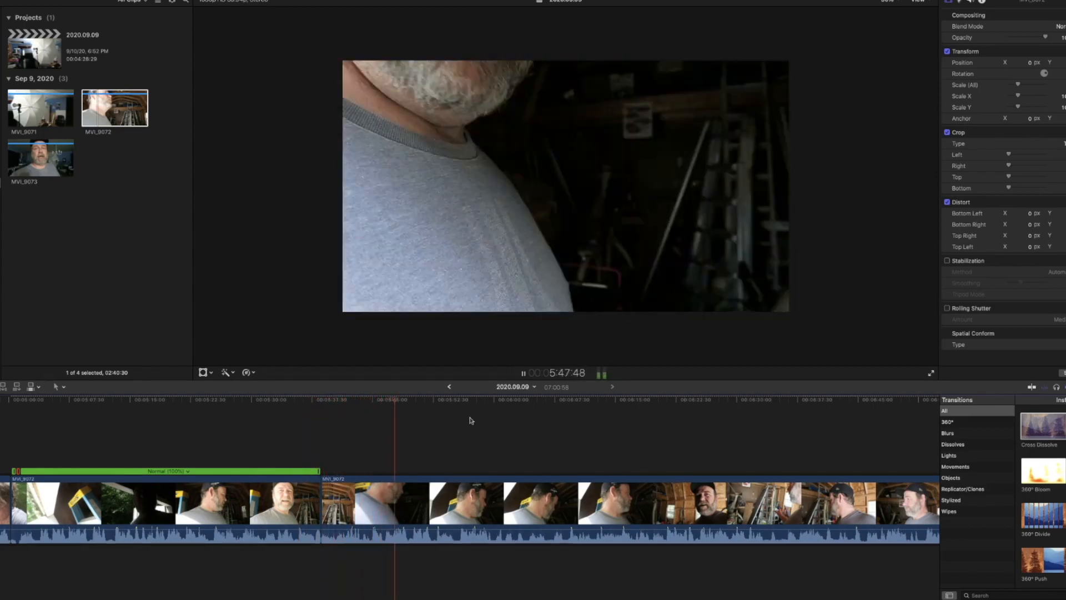
key("super+b")
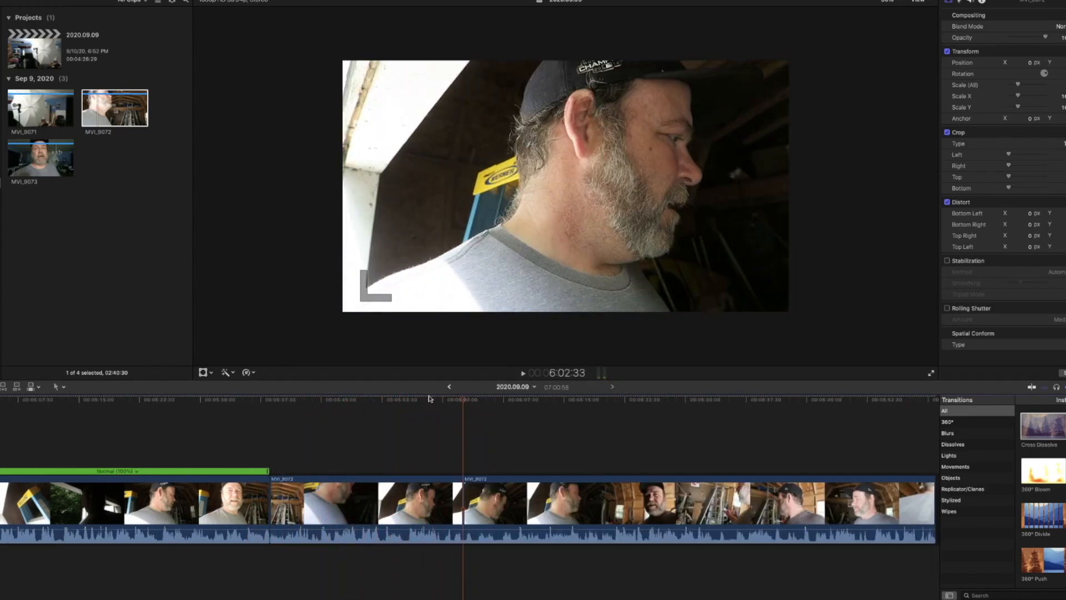
key("space")
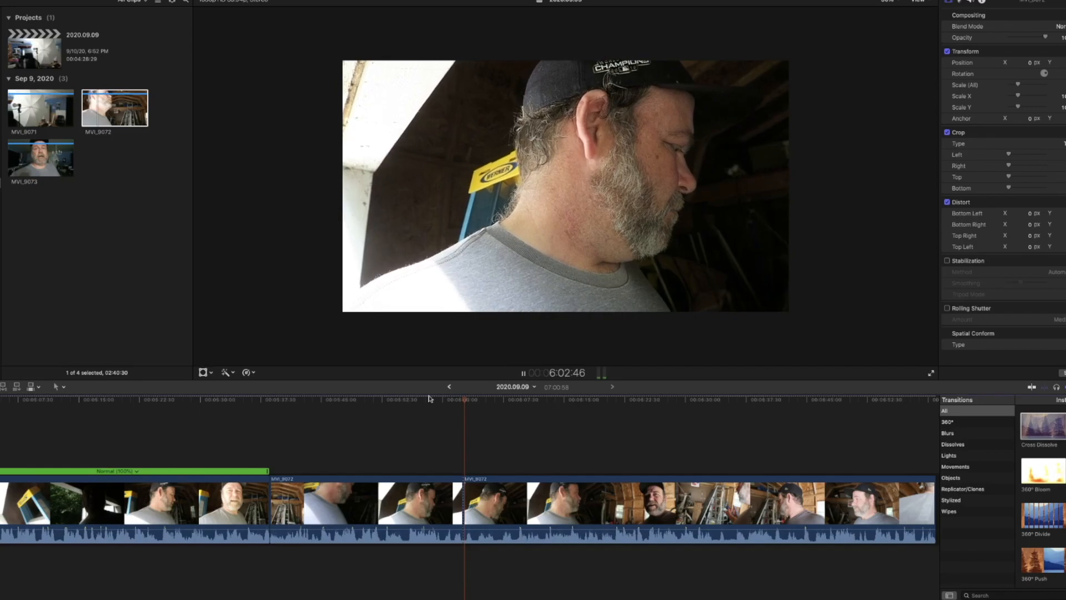
key("space")
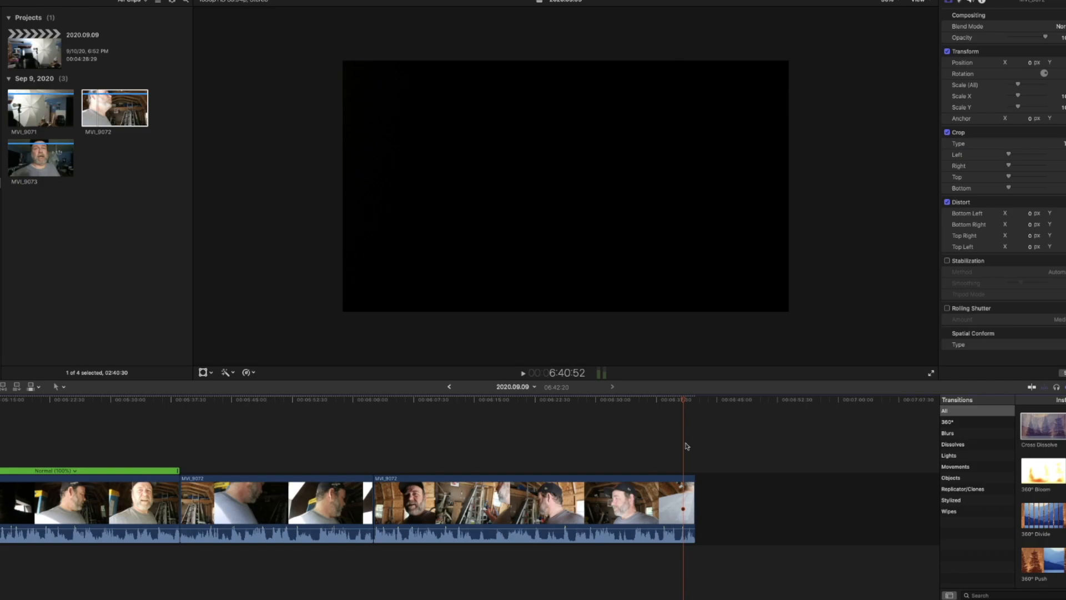
- Split the last MVI_9072 clip at 6:40:51, where the picture goes black, and delete the leftover end piece
key("Left")
key("Left")
key("Left")
key("Left")
key("Right")
key("Right")
key("Right")
key("super+b")
left_click(691, 498)
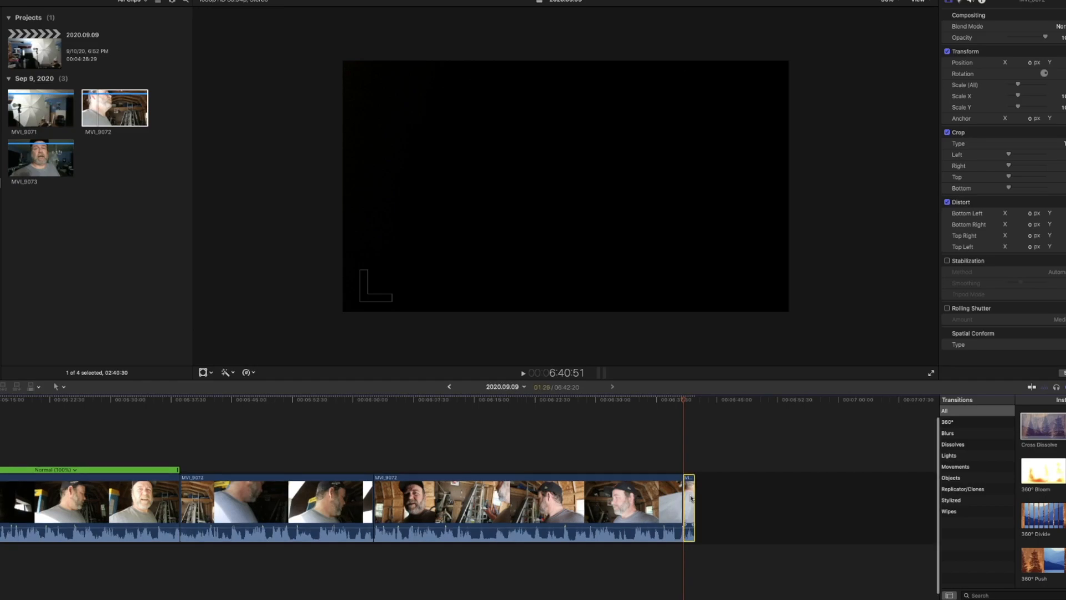
key("Delete")
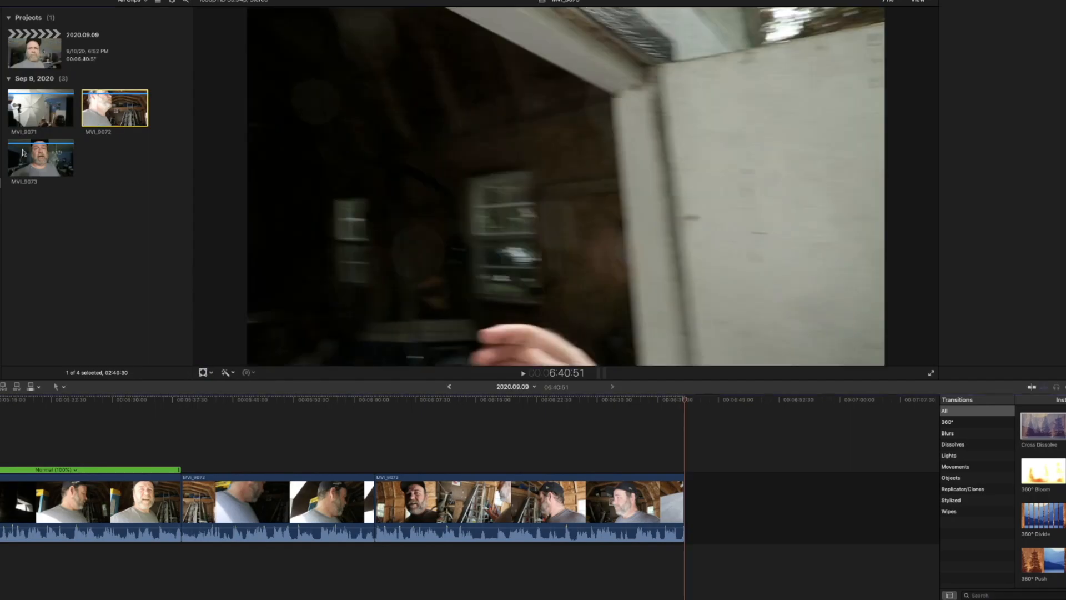
- Append MVI_9073 after the last MVI_9072 clip and trim its start at 6:41:47 and its end at 7:14:45
left_click_drag(31, 169, 691, 483)
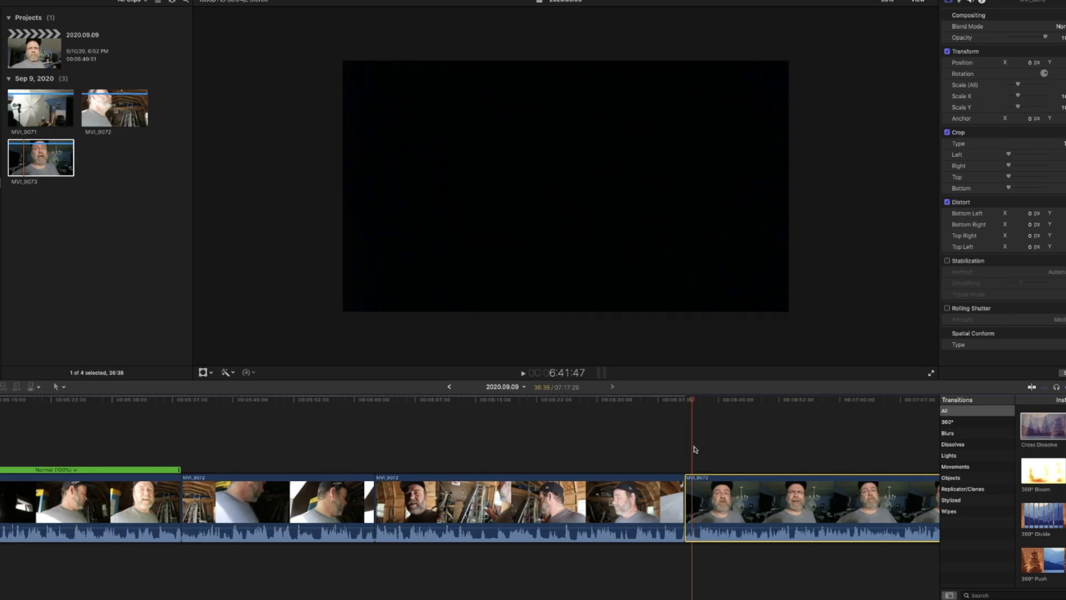
left_click(670, 401)
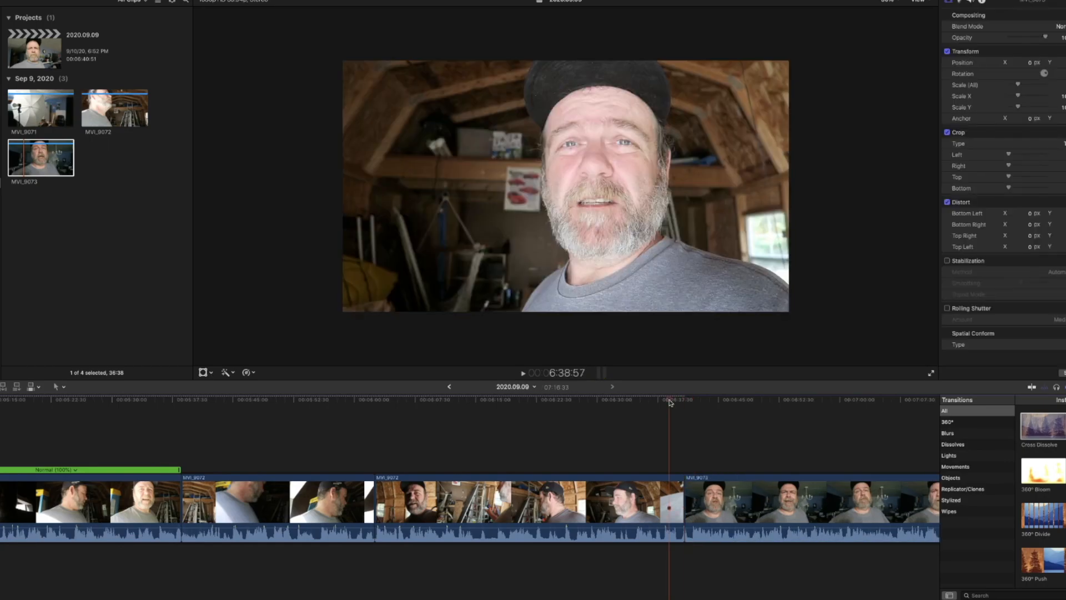
key("space")
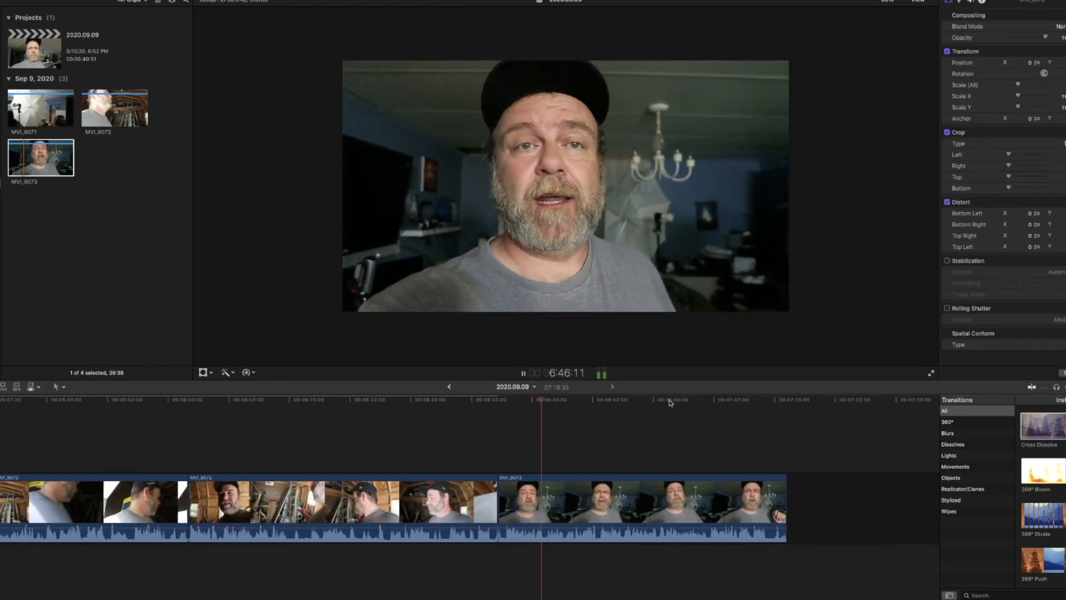
key("space")
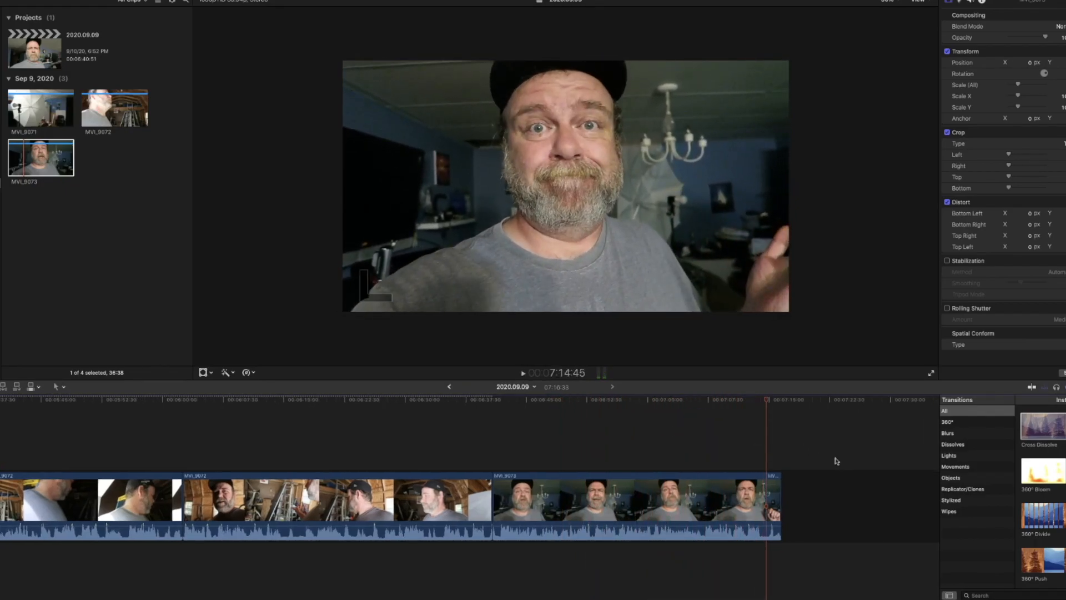
key("alt+]")
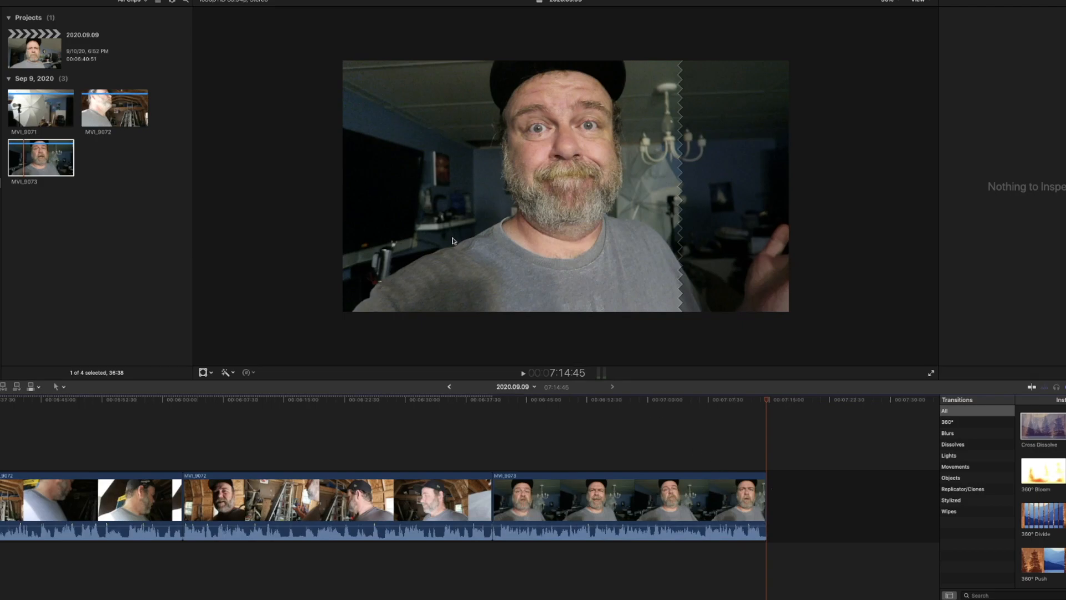
- Copy the black-and-white outro with its transitions and music from the 2020.09.05 project and paste it at the end of 2020.09.09
left_click(449, 387)
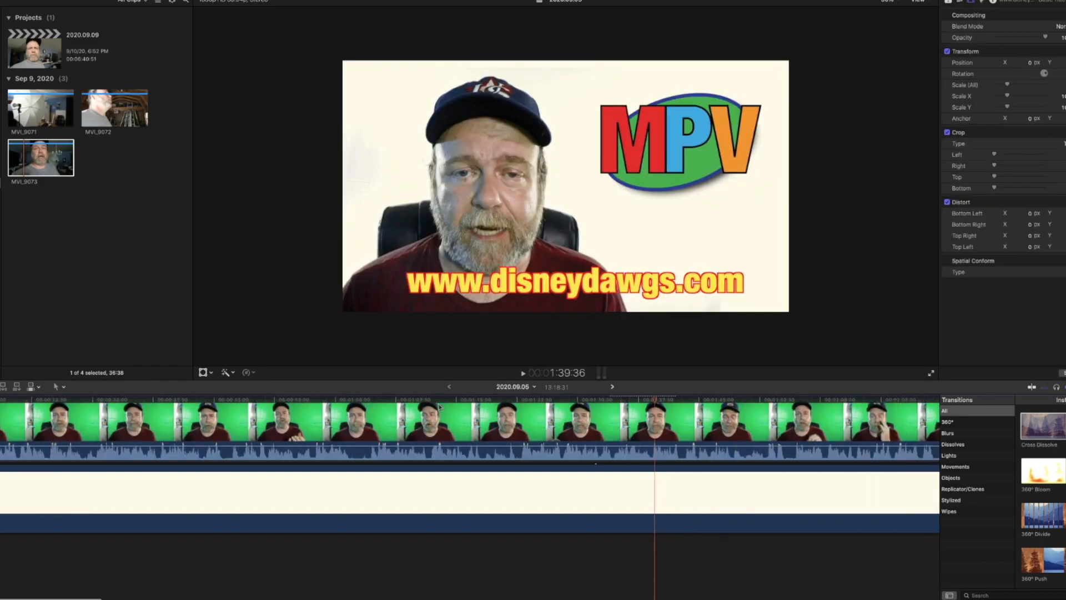
scroll(438, 407, "right", 20)
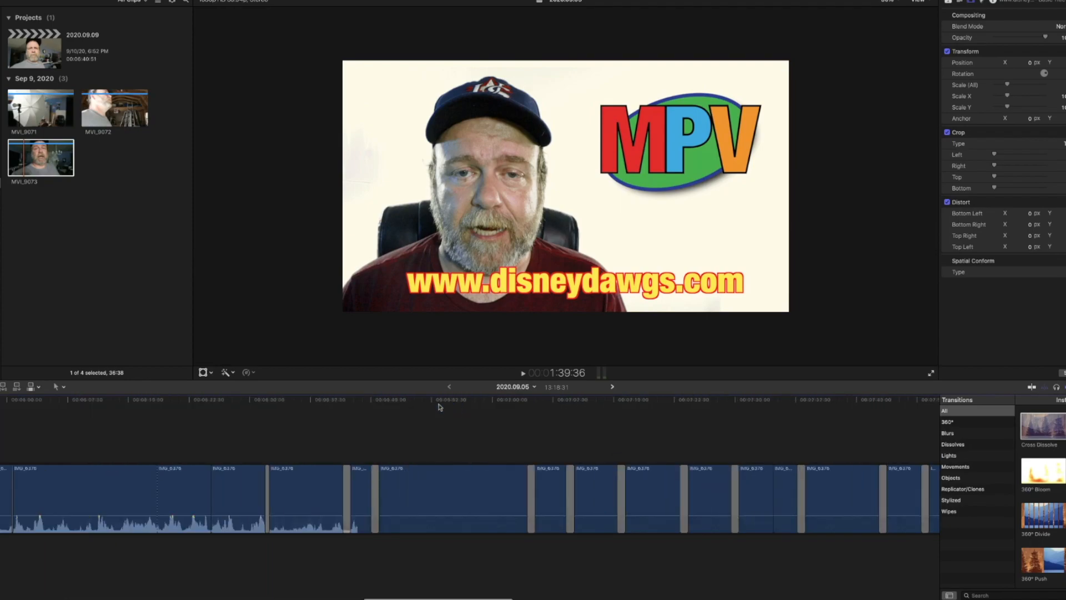
left_click_drag(721, 444, 521, 569)
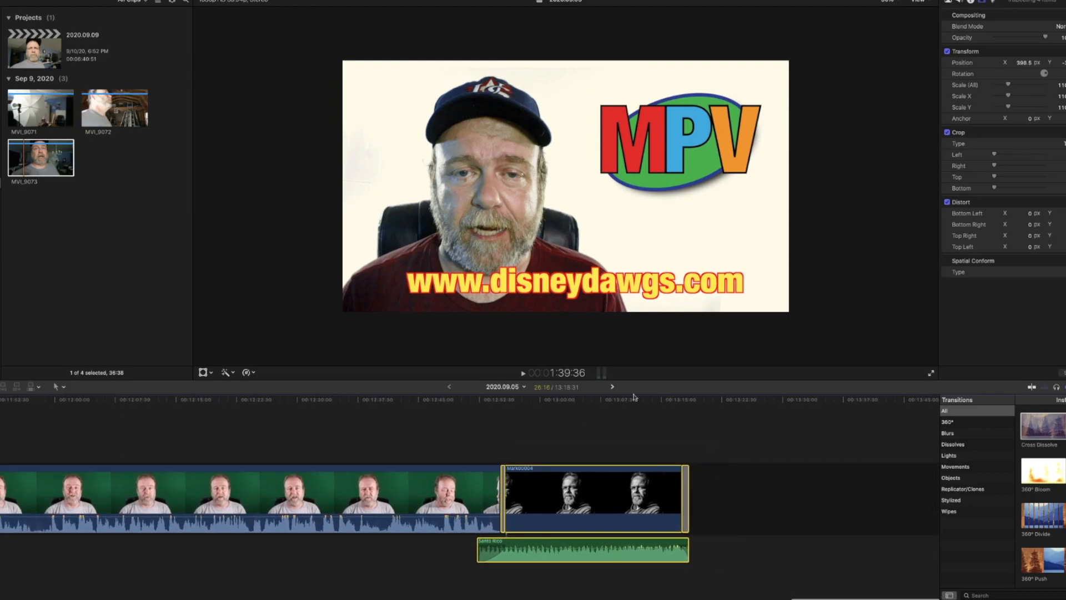
left_click(612, 388)
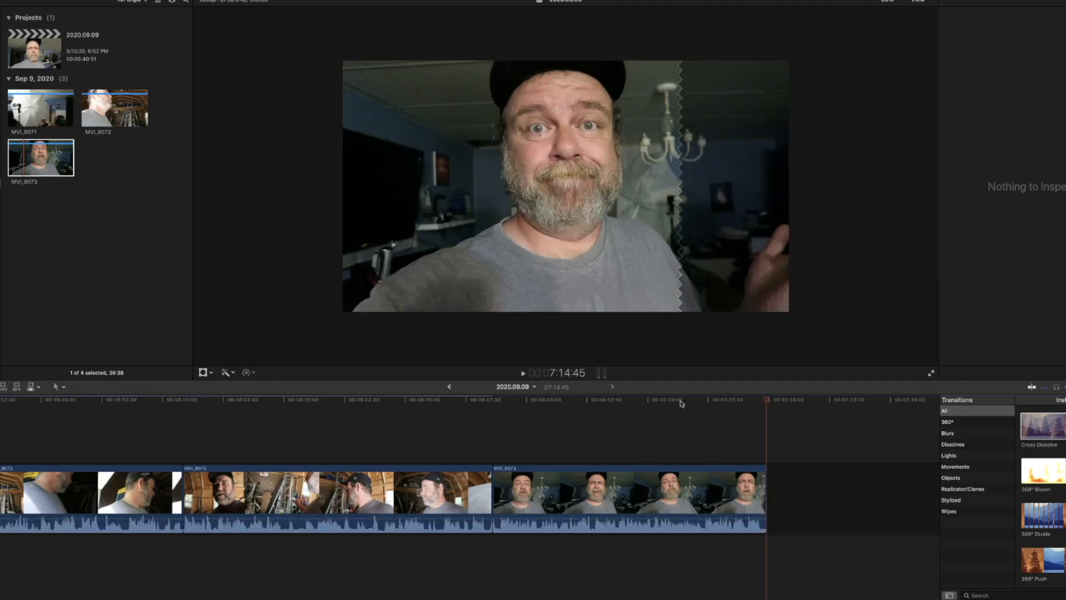
key("cmd+v")
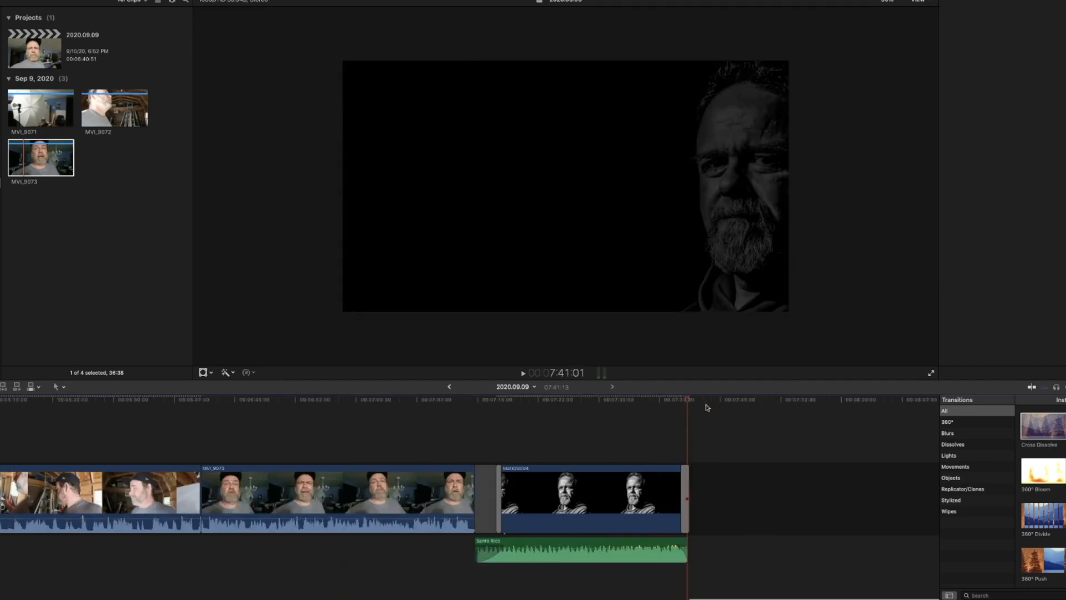
- Delete the gap before the pasted outro and play back the transition from MVI_9073 into it
left_click(486, 489)
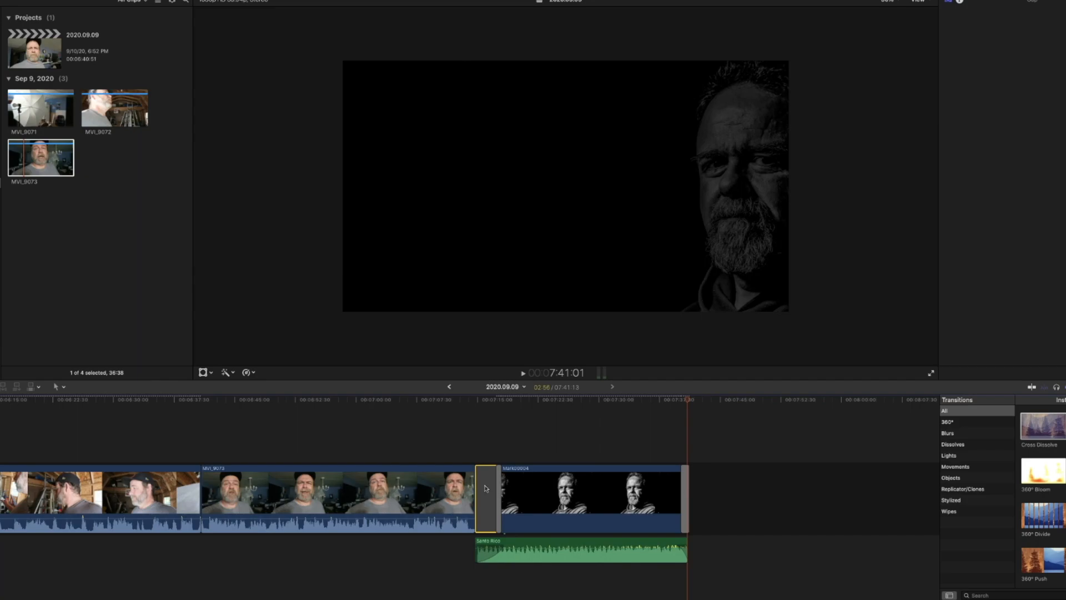
key("Delete")
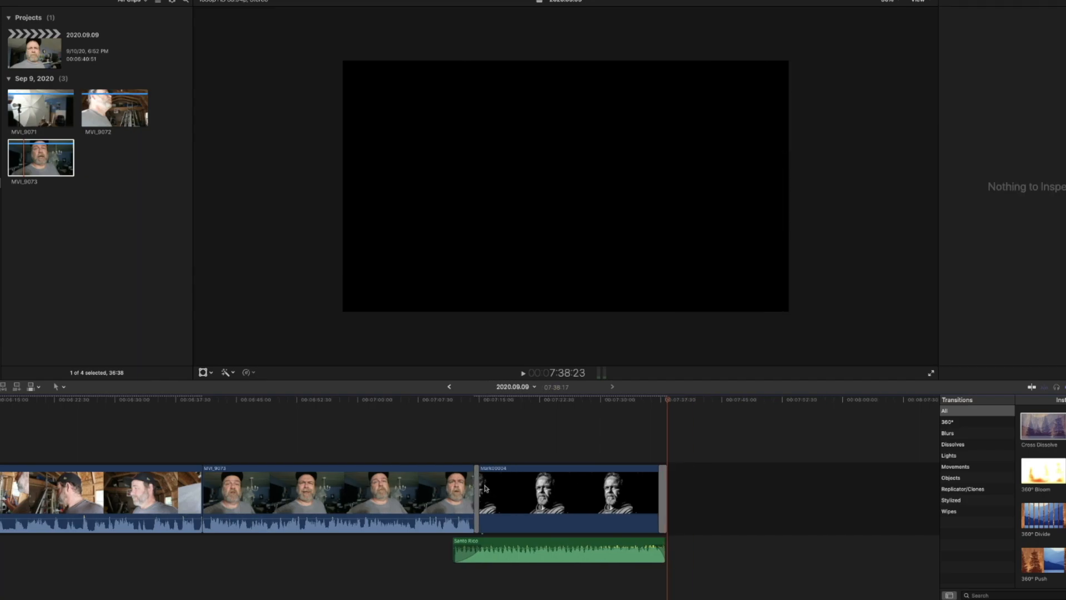
left_click(439, 417)
key("space")
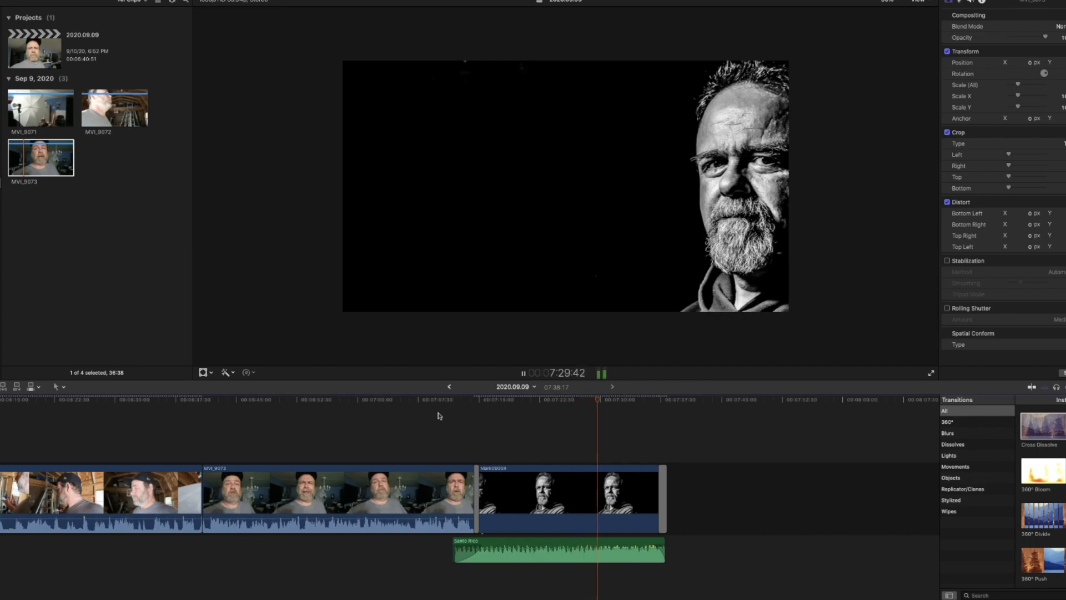
key("space")
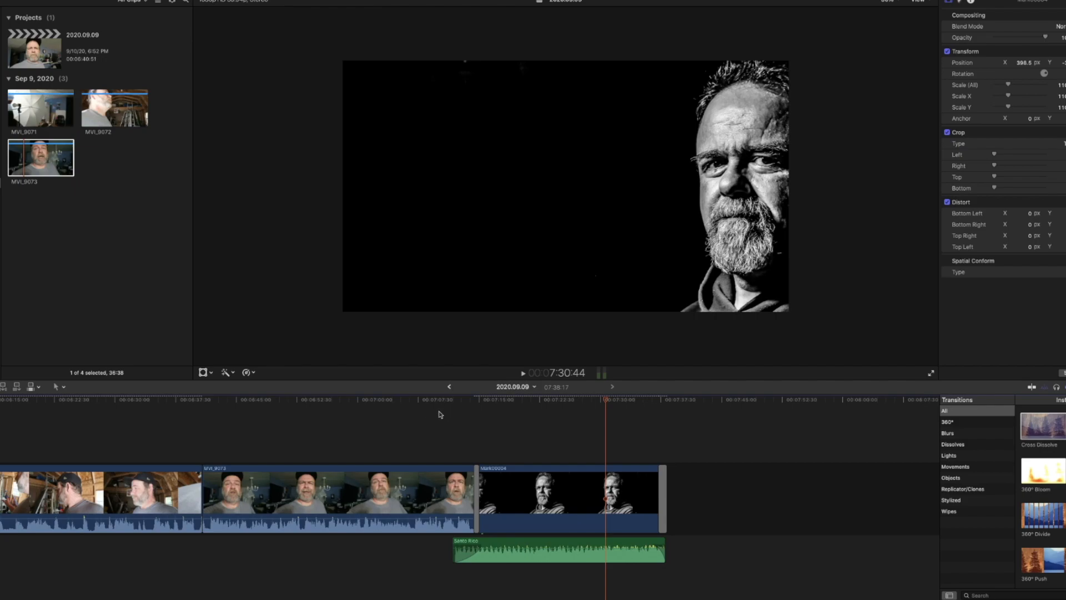
scroll(353, 411, "left", 10)
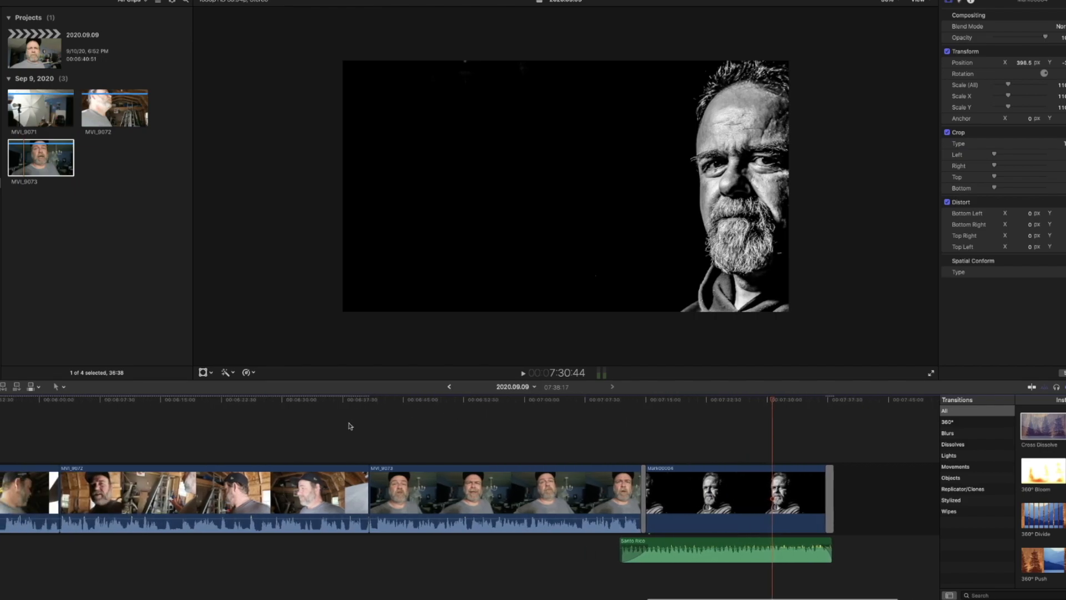
scroll(343, 419, "left", 10)
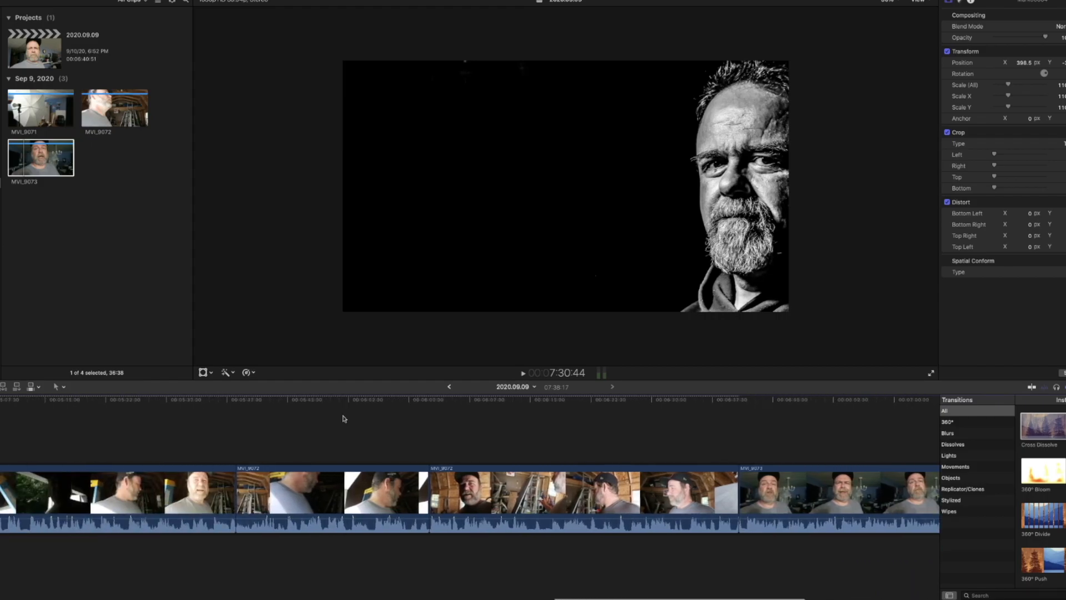
scroll(344, 418, "left", 10)
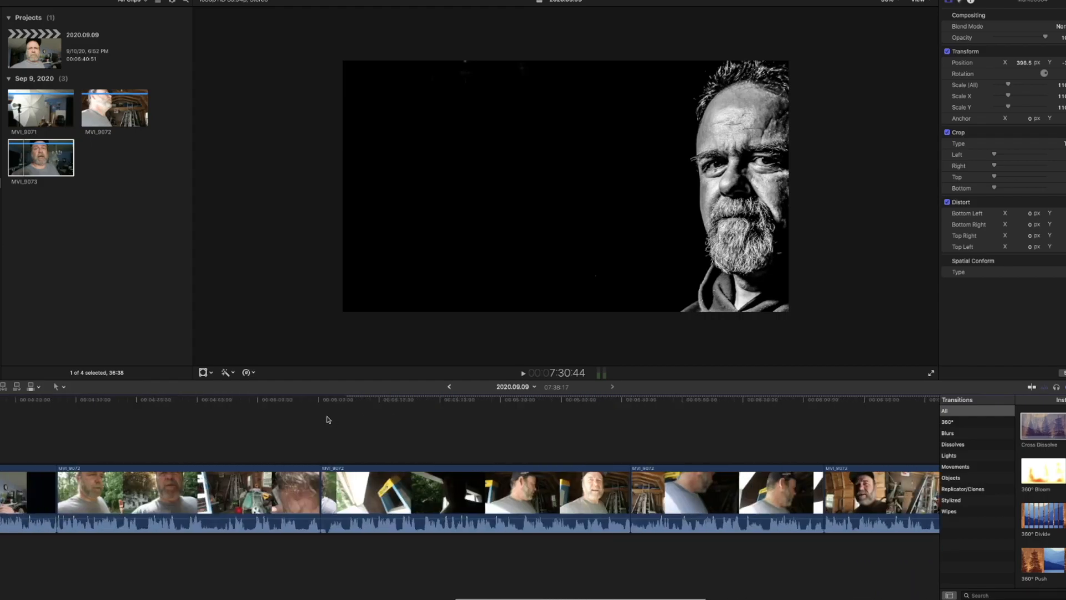
scroll(327, 419, "left", 10)
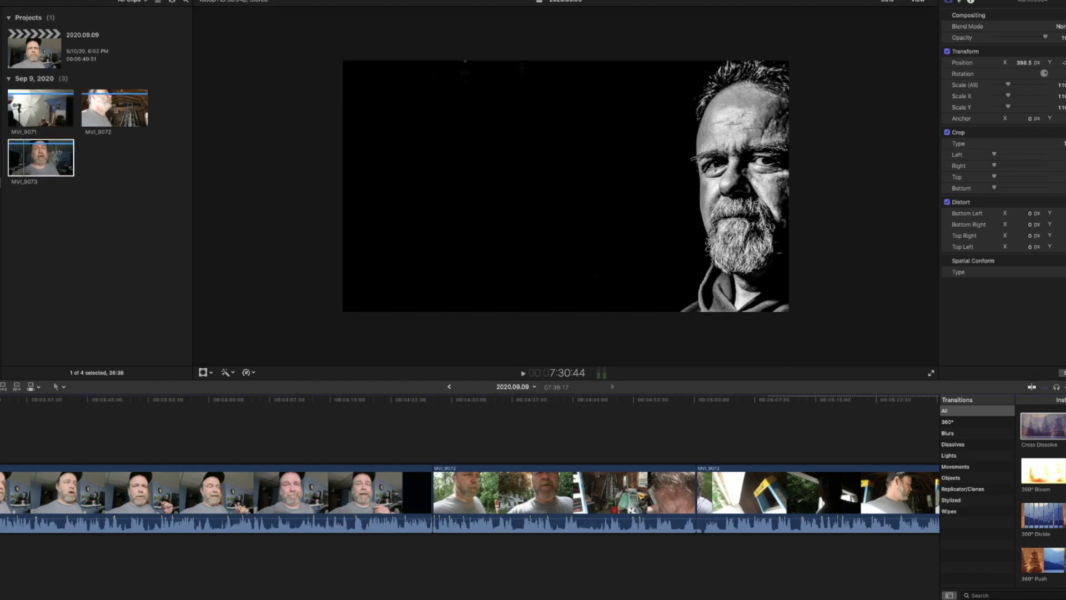
- Start a Master File export of 2020.09.09 and title it "I Think I Concussed Myself... (9.9.20) #1234"
left_click(14, 0)
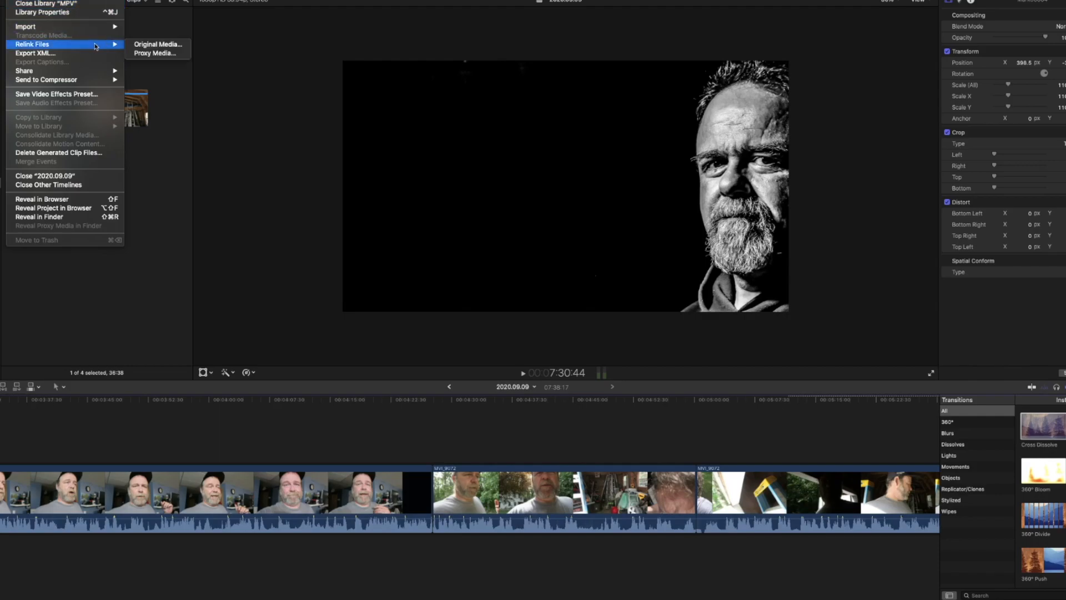
mouse_move(76, 74)
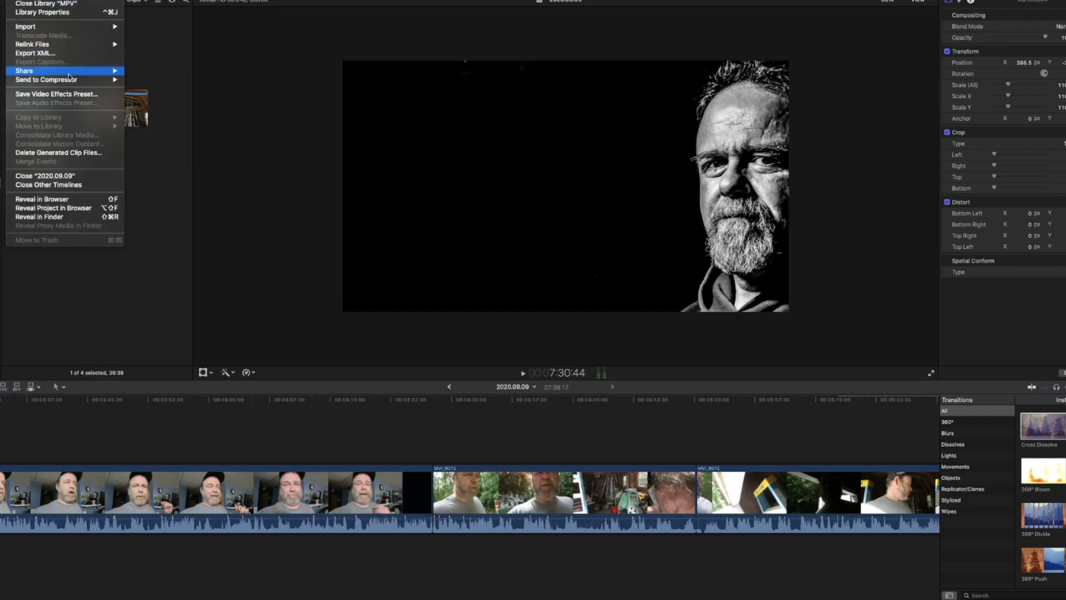
left_click(164, 79)
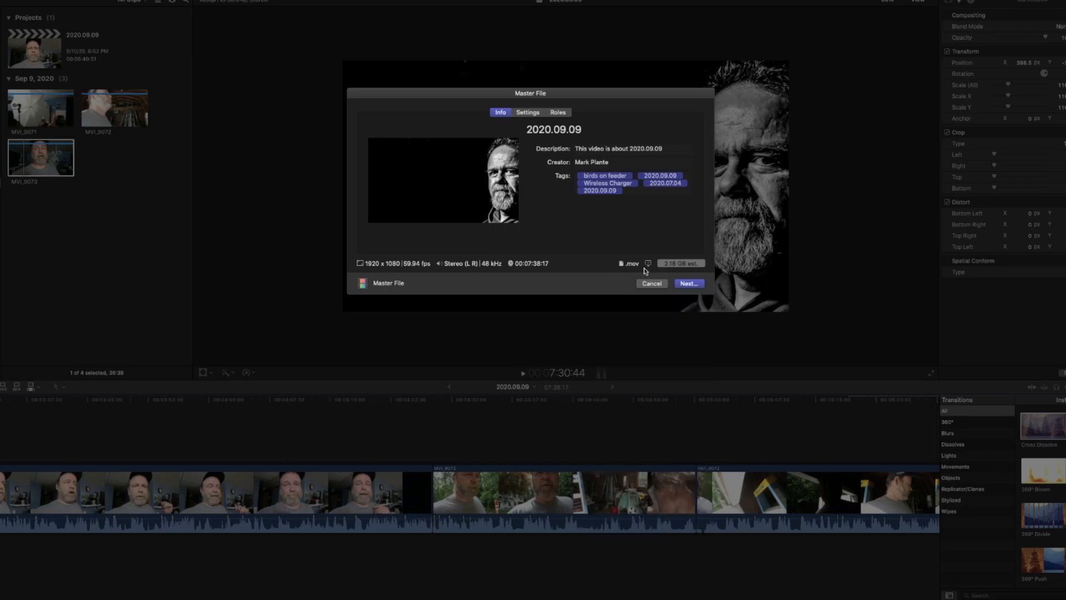
left_click(591, 129)
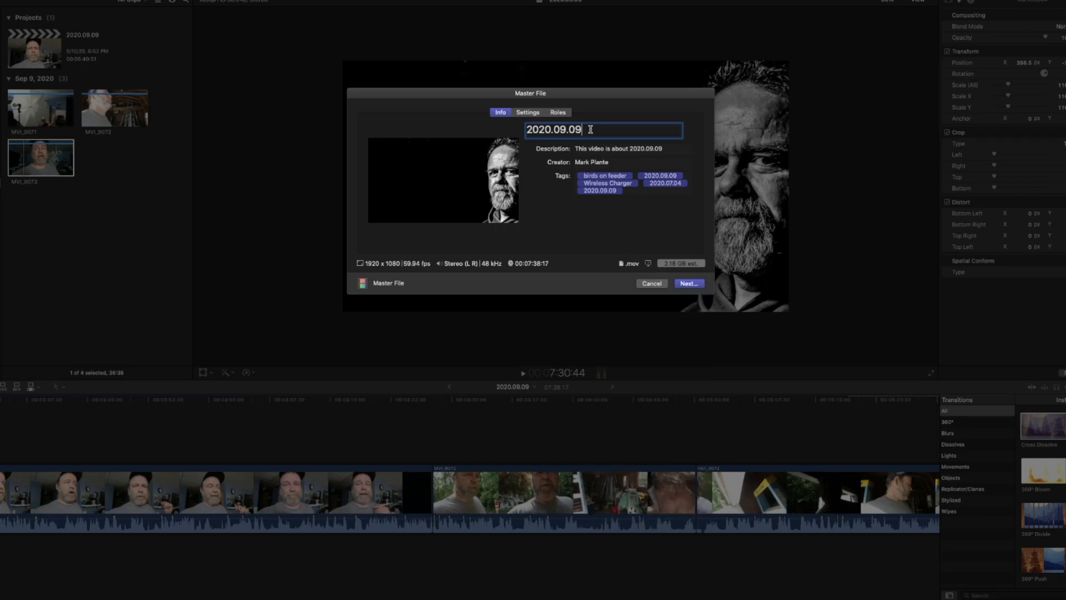
double_click(581, 129)
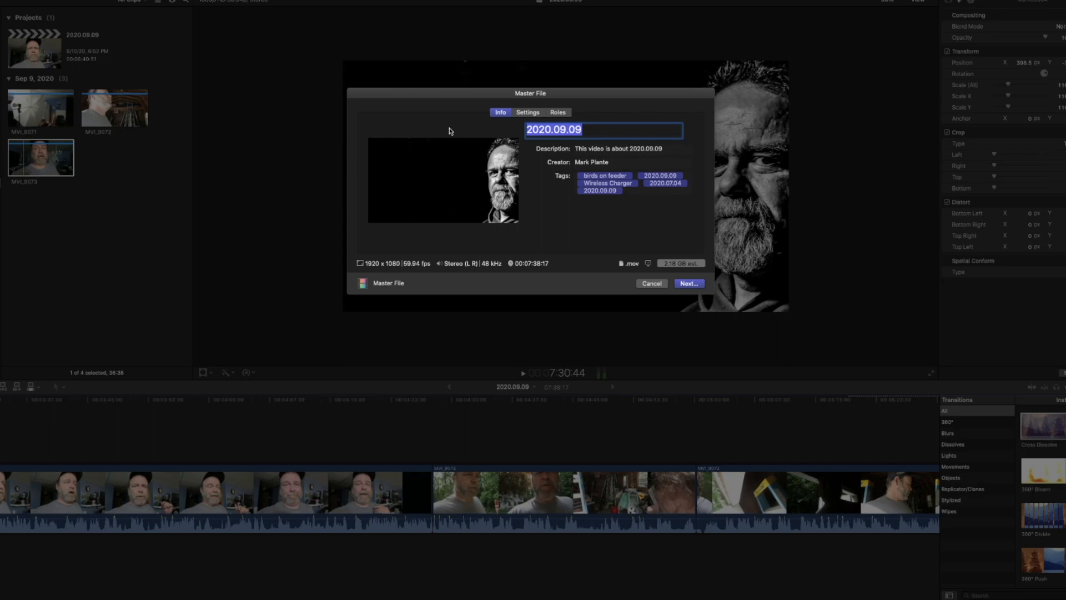
type("I Think I Concus")
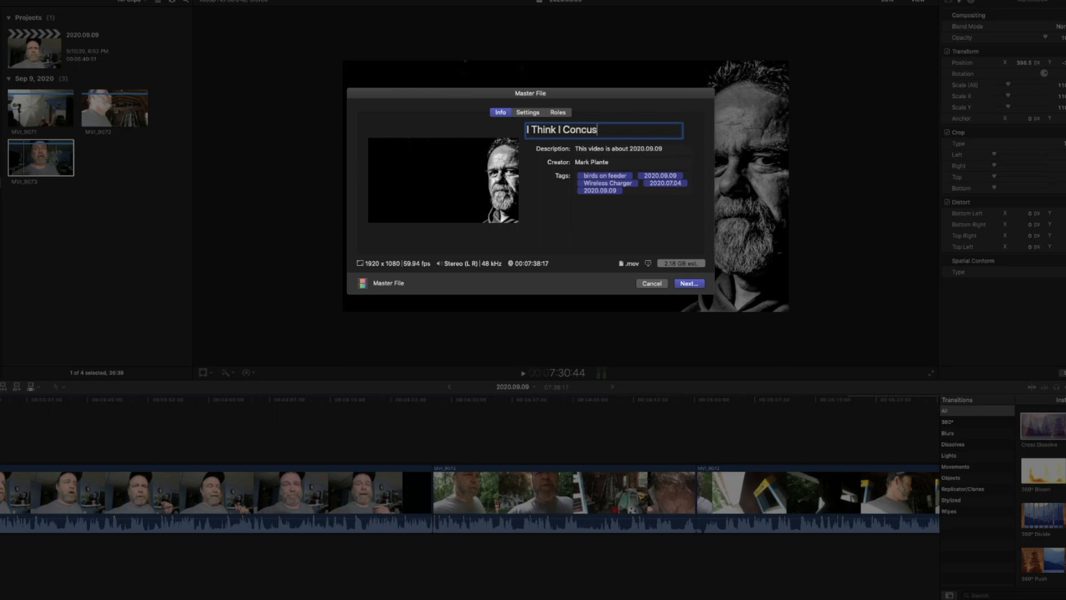
type("sed Myself...")
type("(9.9.20)")
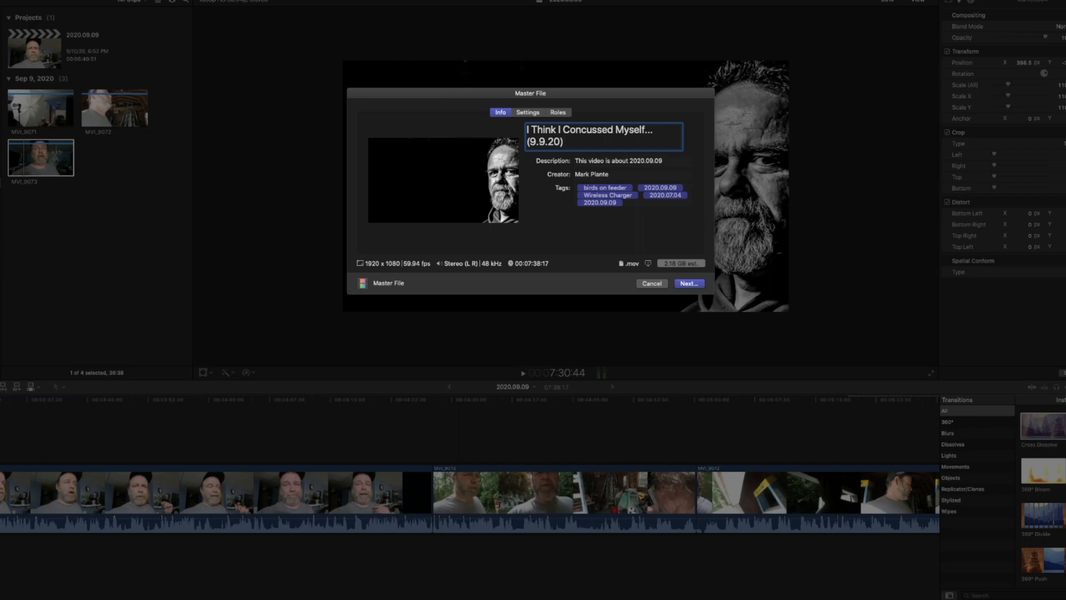
type("#1")
type("34")
- Save the exported master file in the 2020.09.09 folder inside MPV Vlog
left_click(686, 285)
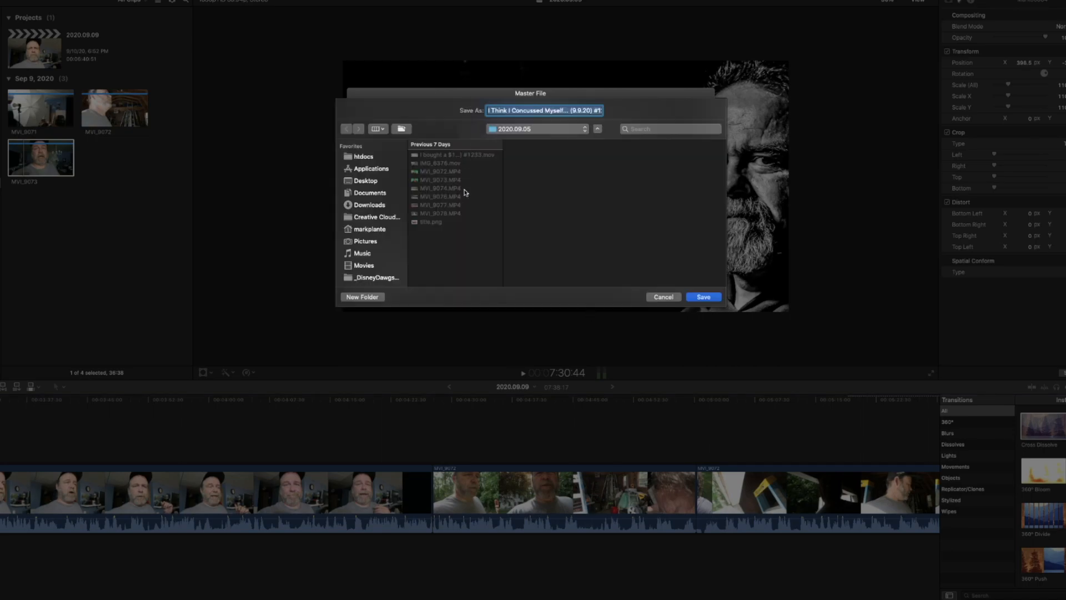
left_click(552, 129)
left_click(534, 140)
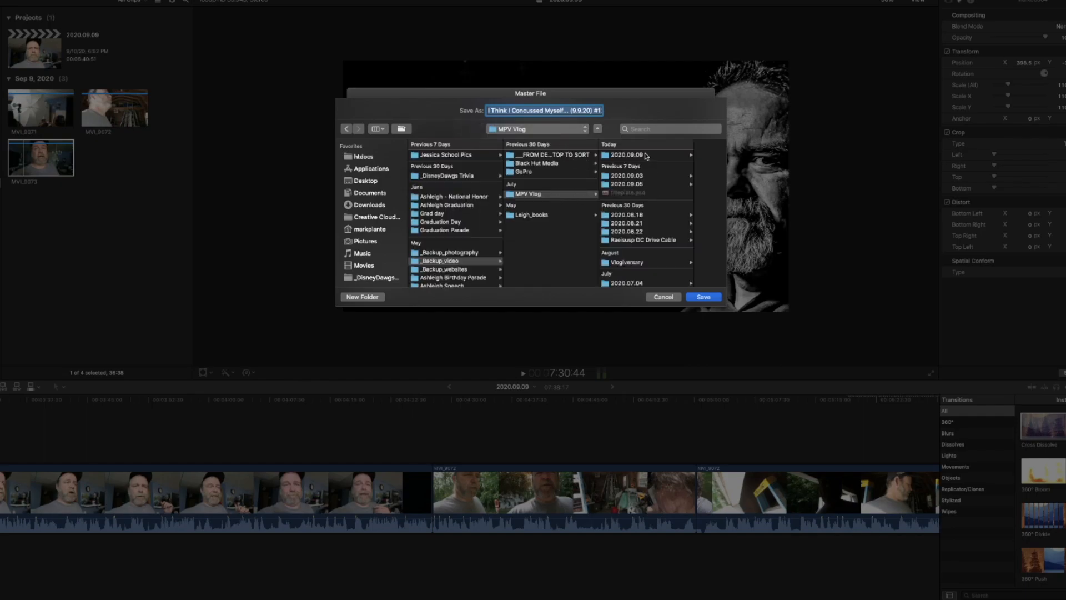
left_click(627, 157)
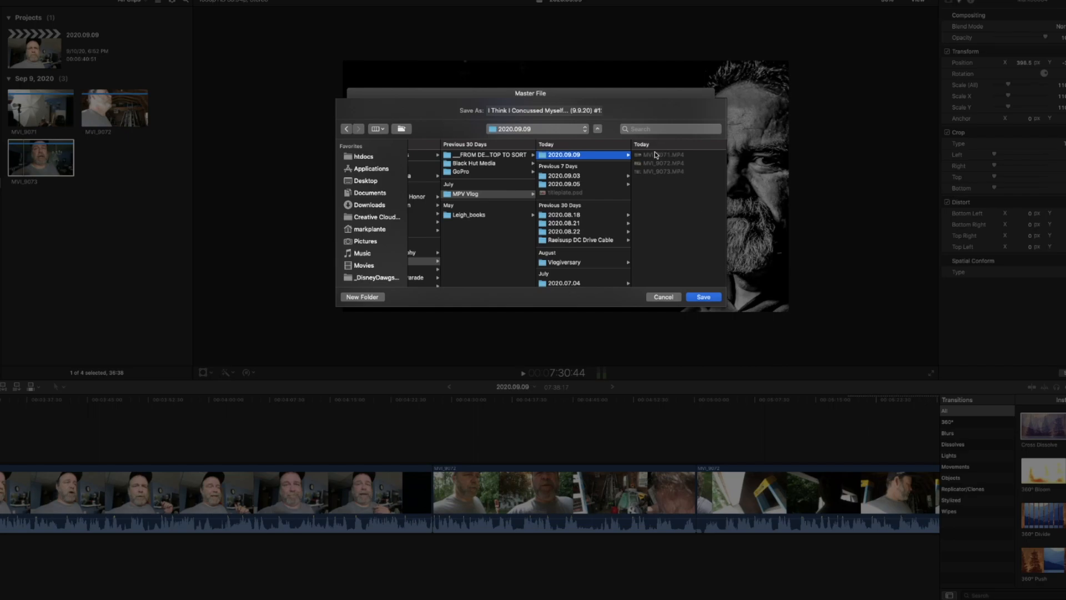
left_click(704, 297)
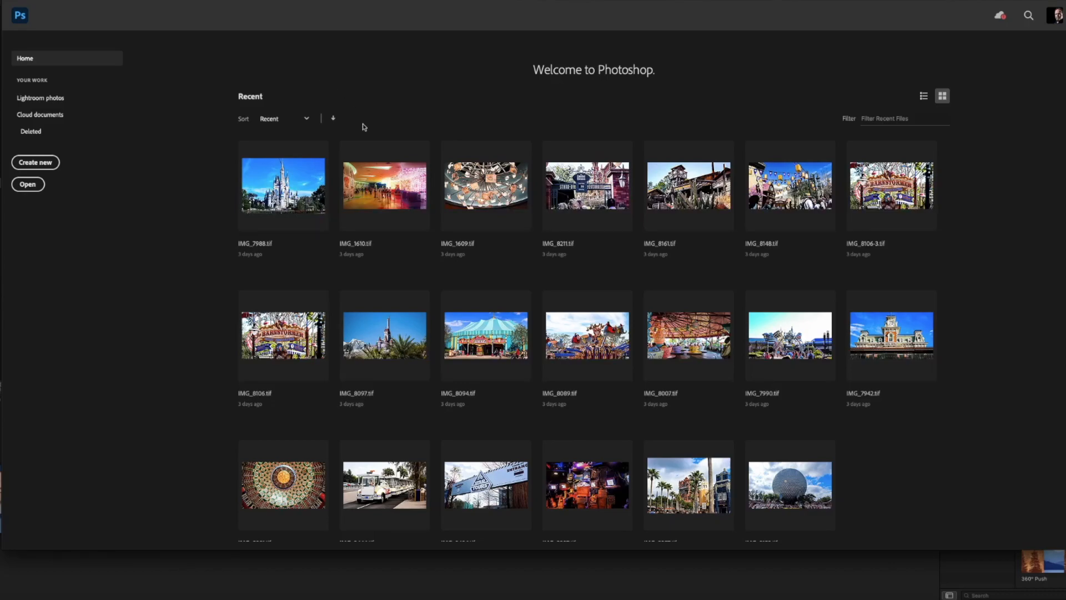
- Look through Photoshop's recent files with the sort order reversed and check the available sort options
scroll(591, 289, "down", 1)
scroll(589, 292, "up", 1)
left_click(333, 118)
left_click(306, 120)
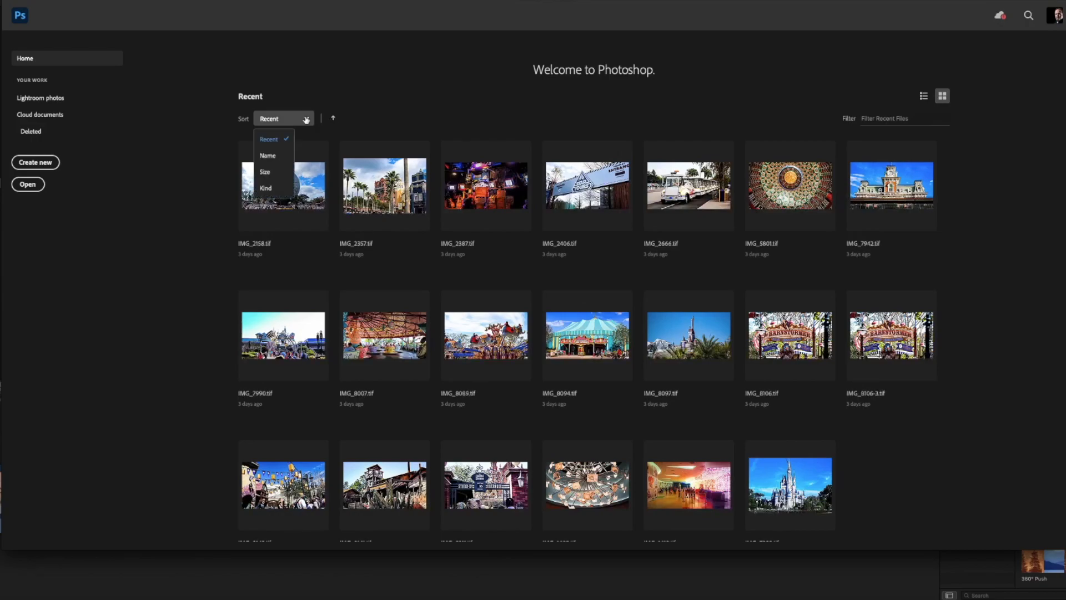
left_click(348, 107)
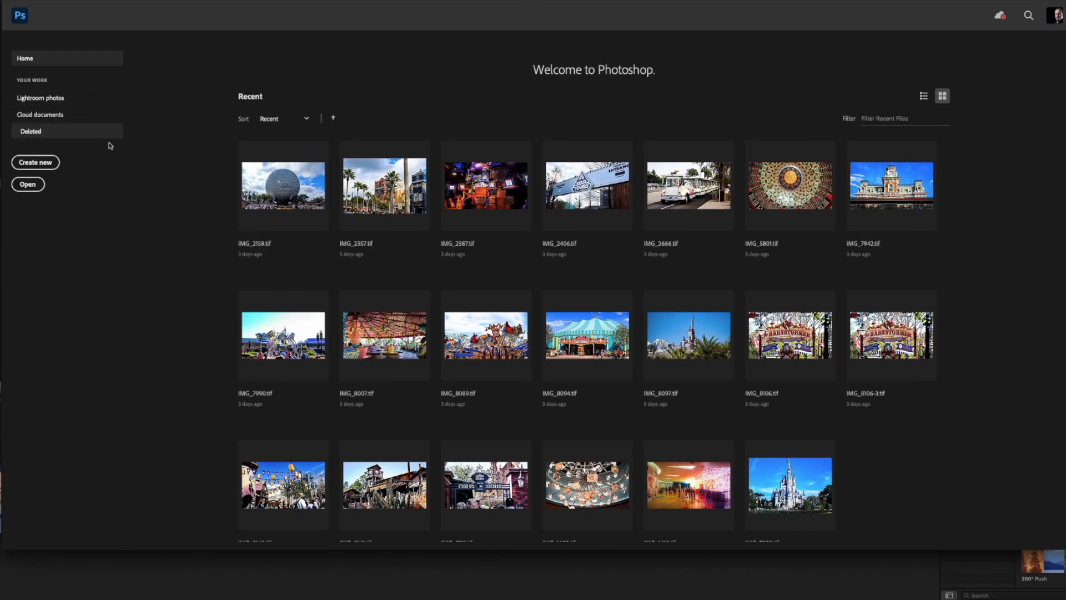
- Open titleplate.psd from the MPV Vlog folder
left_click(29, 186)
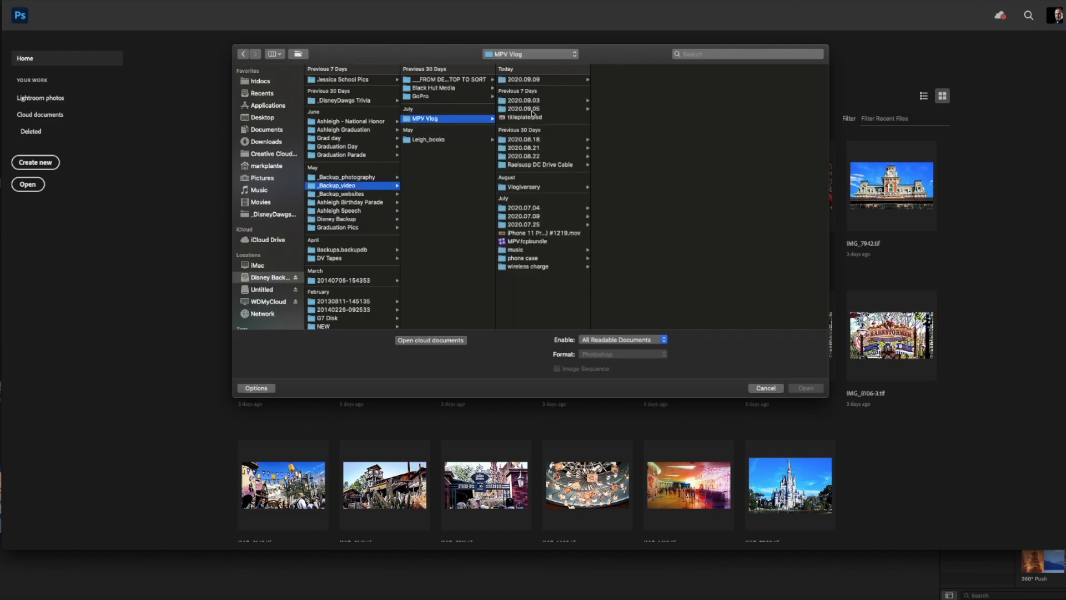
left_click(524, 117)
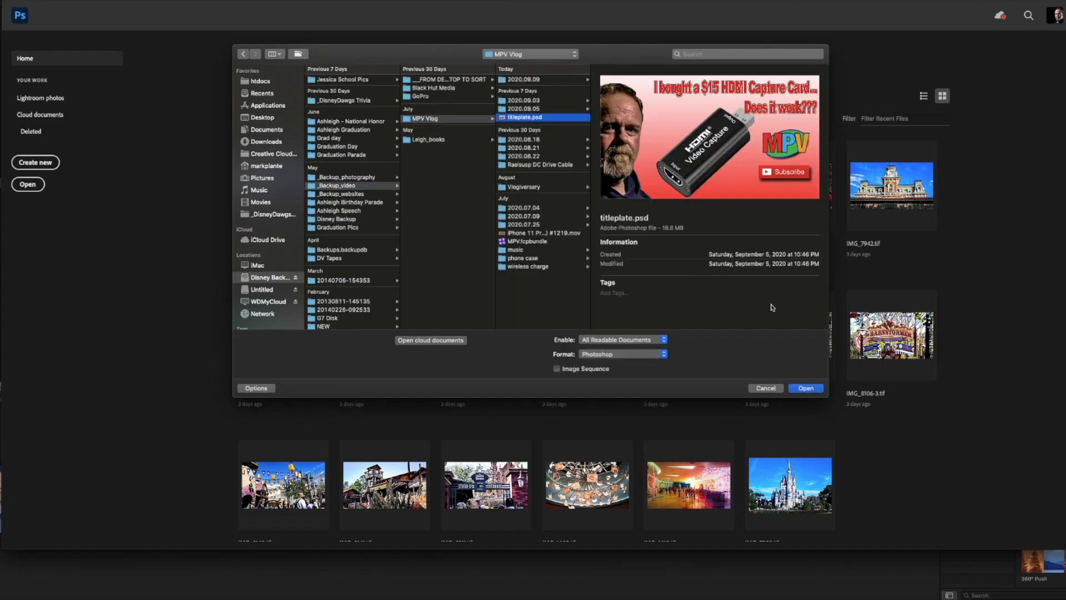
left_click(805, 388)
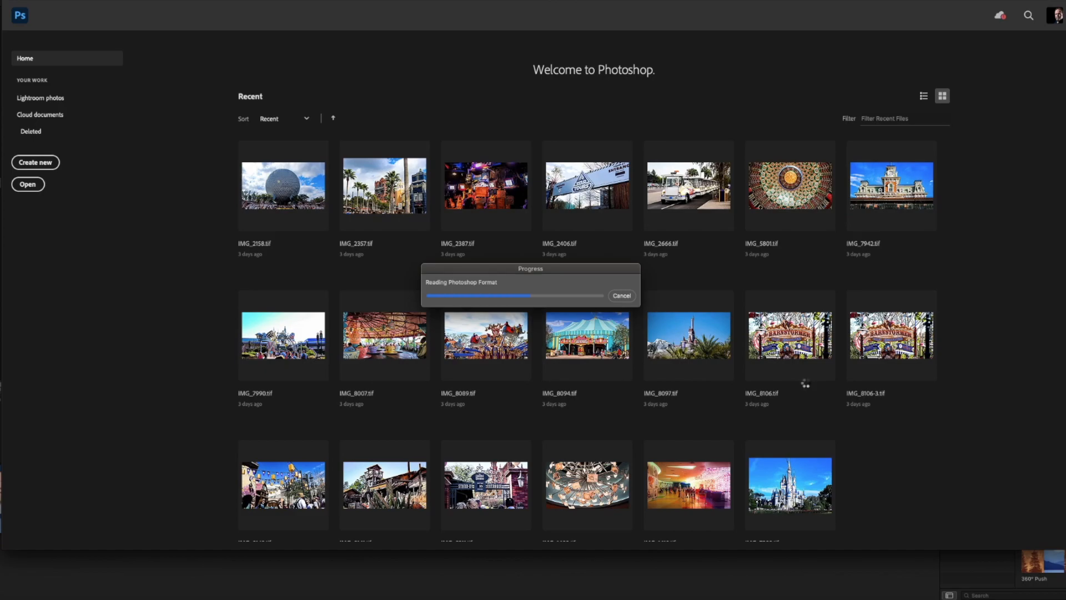
- Switch to Final Cut Pro and move the playhead to 4:59:36, the close-up of the head wound in MVI_9072
key("super+Tab")
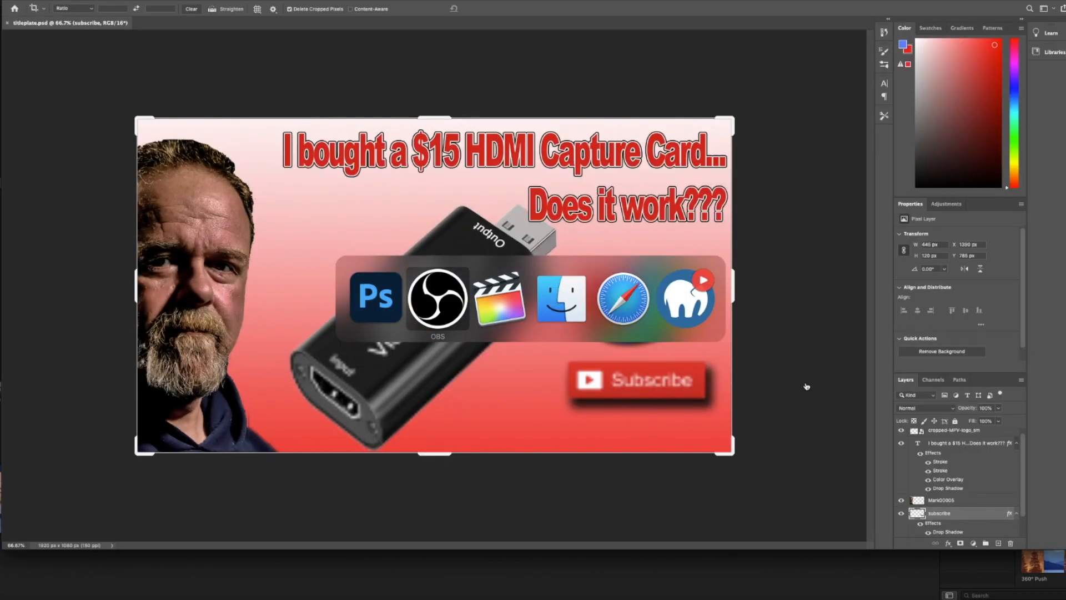
key("super+Tab")
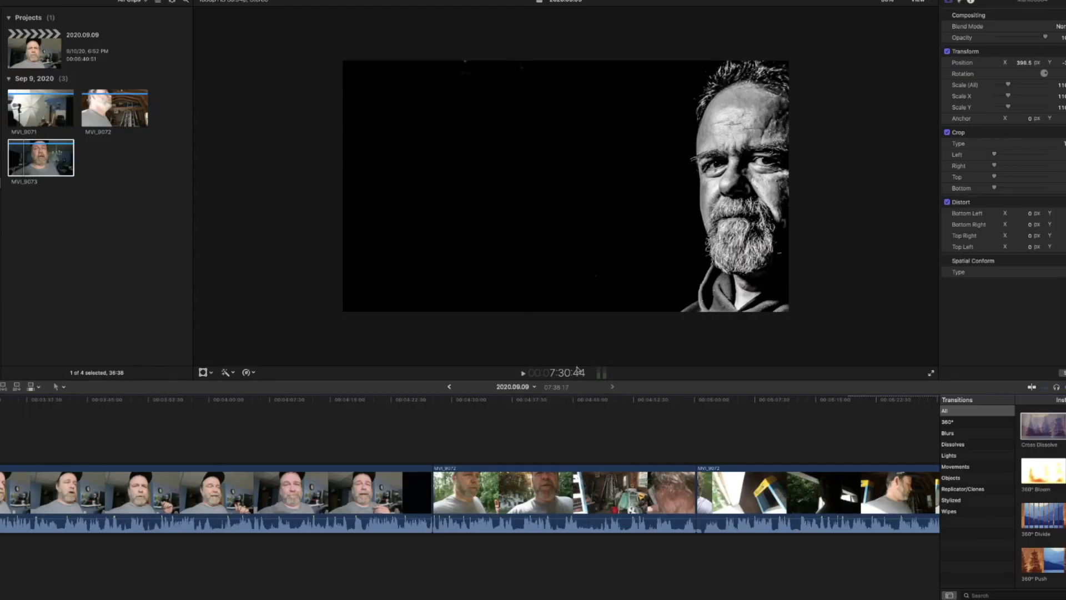
left_click(803, 401)
left_click_drag(803, 401, 655, 402)
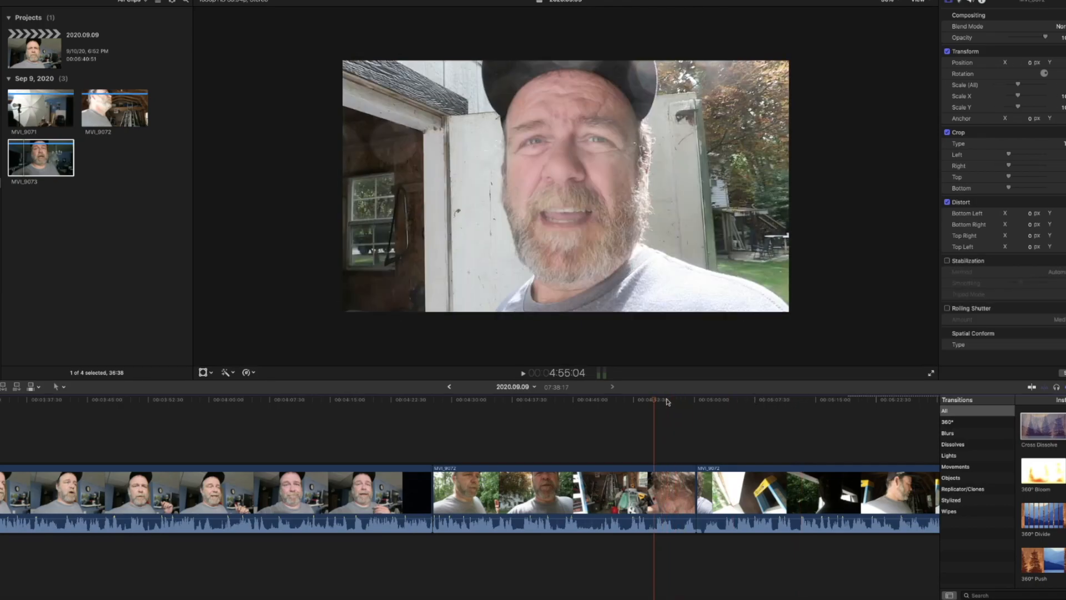
left_click(670, 401)
left_click_drag(673, 400, 692, 401)
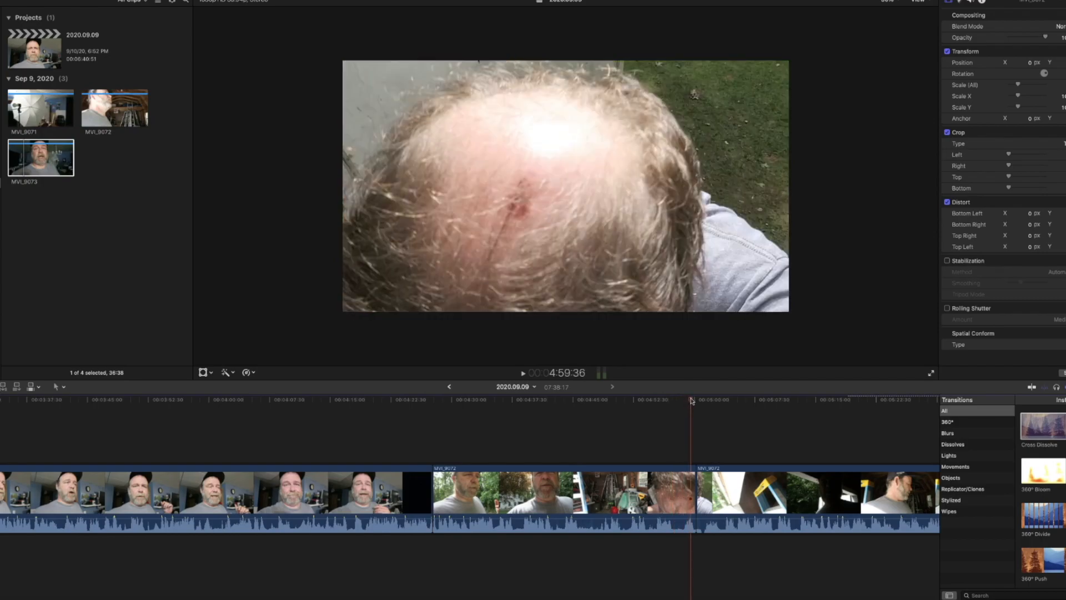
- Fit the video frame to the viewer and capture a screenshot of the whole frame
left_click(888, 2)
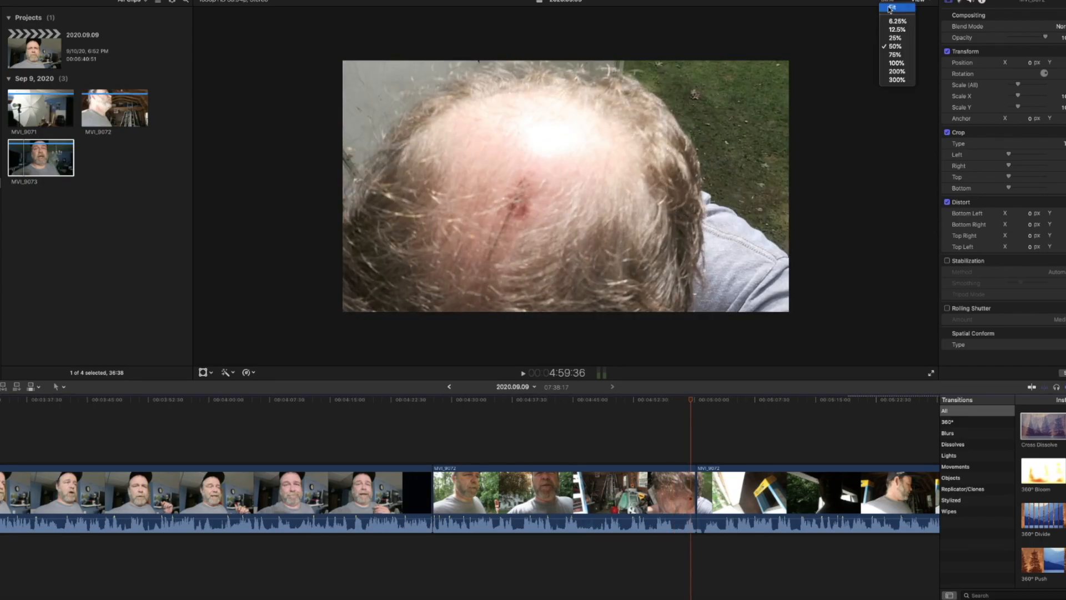
left_click(891, 6)
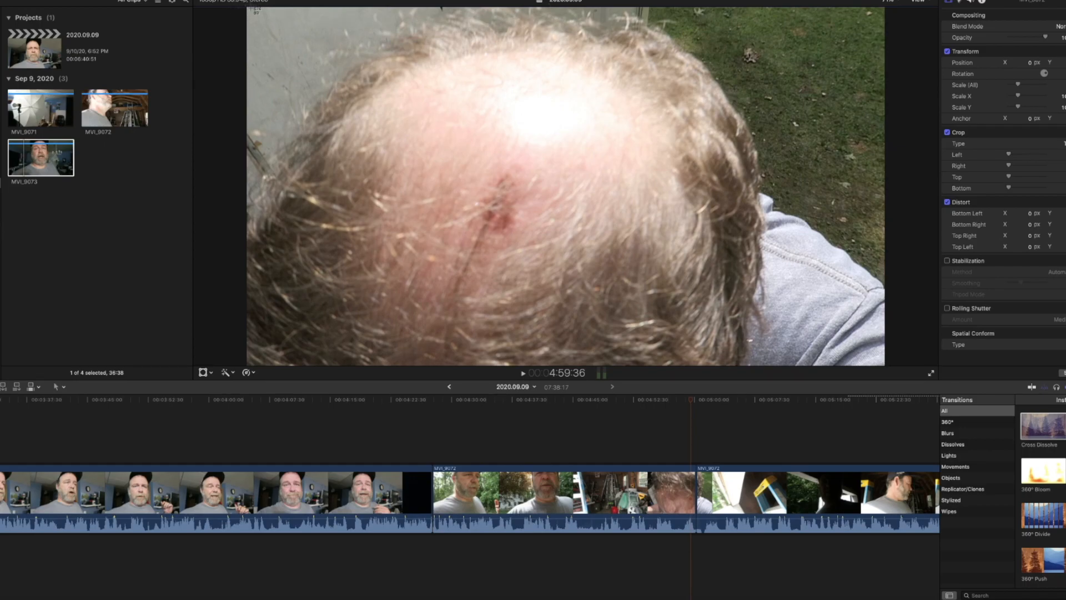
left_click_drag(247, 7, 884, 367)
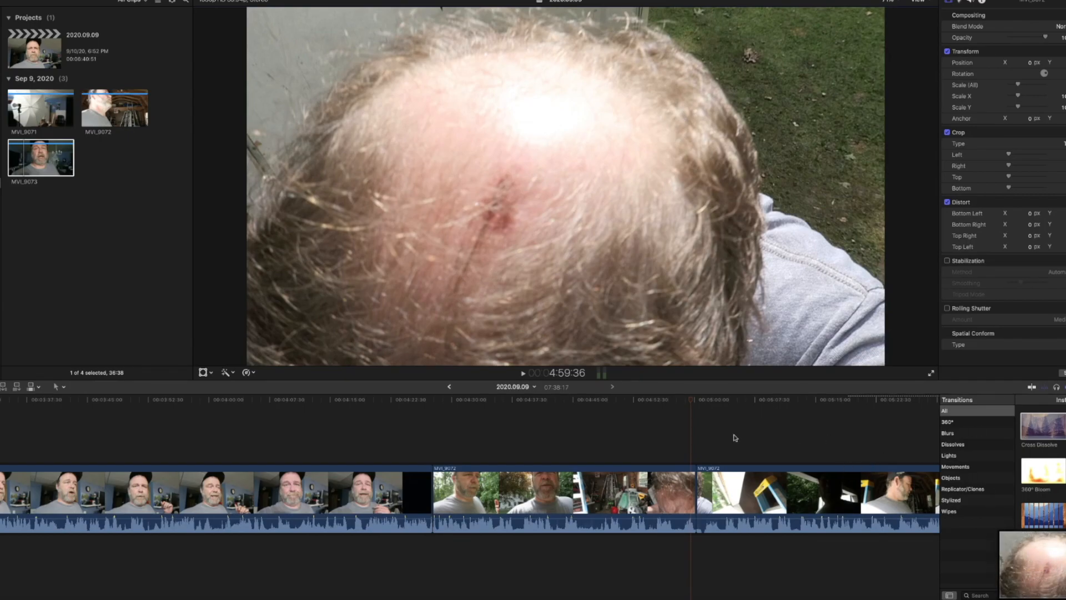
- Switch to Finder and place the newest Desktop screenshot into titleplate.psd, filling the canvas directly above the subscribe layer
key("super+Tab")
key("super+Tab")
key("super+Tab")
key("super+Tab")
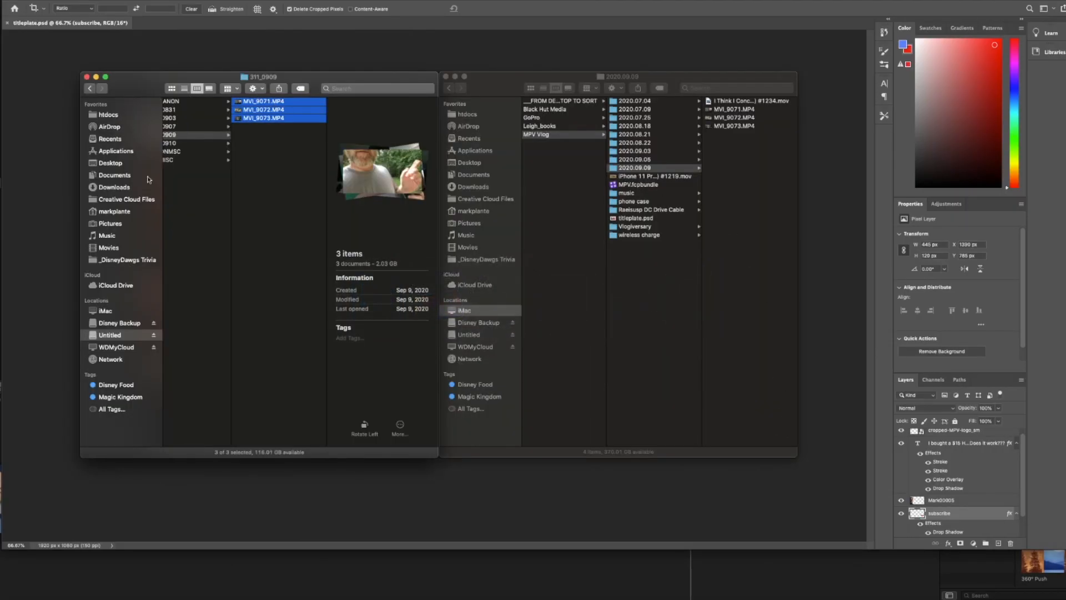
left_click(110, 163)
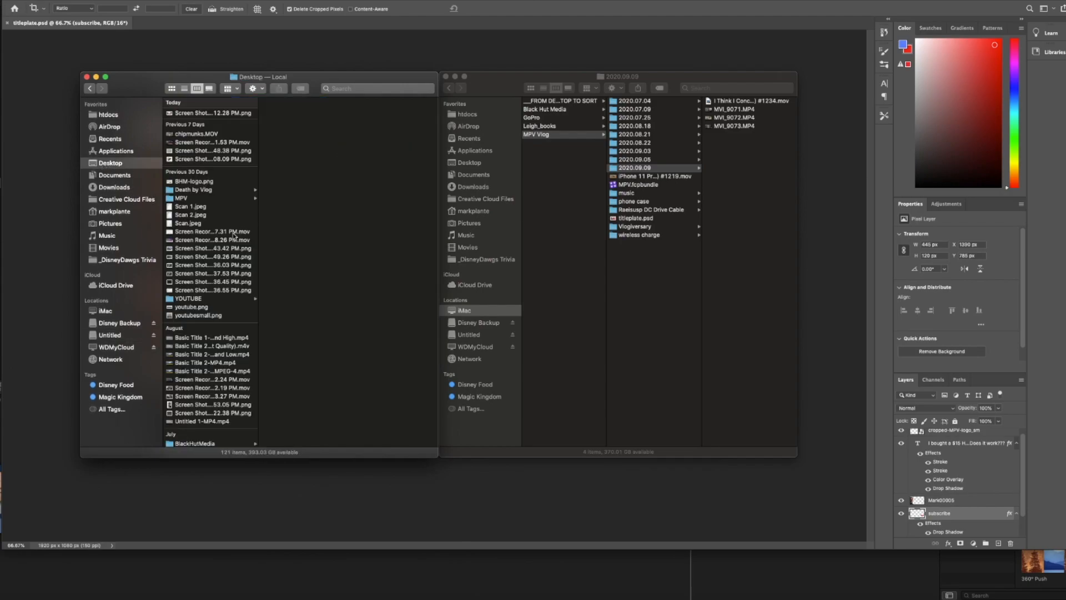
left_click(192, 113)
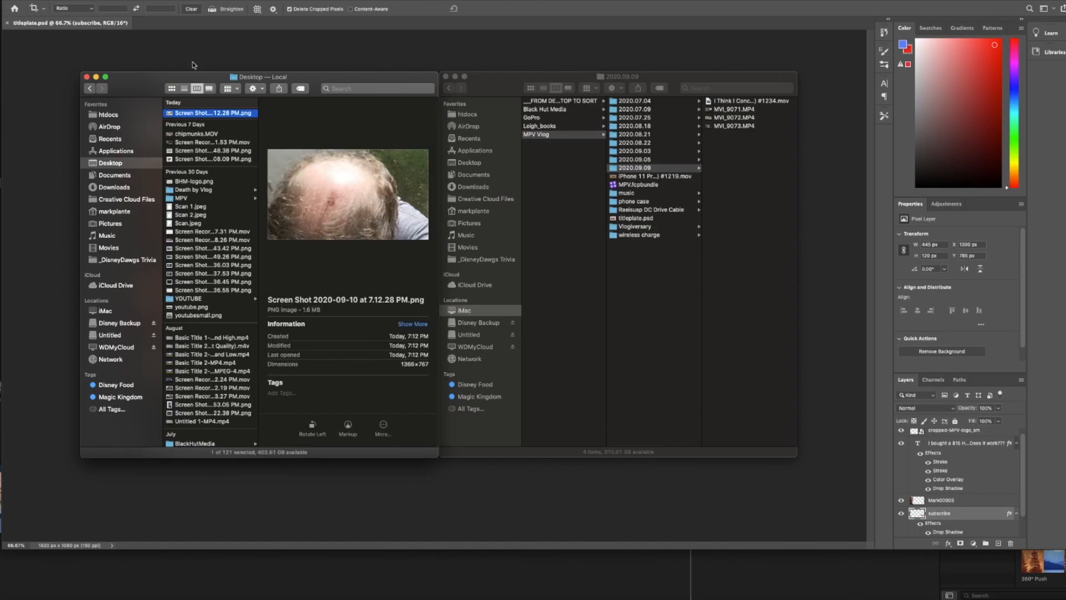
left_click_drag(184, 81, 622, 136)
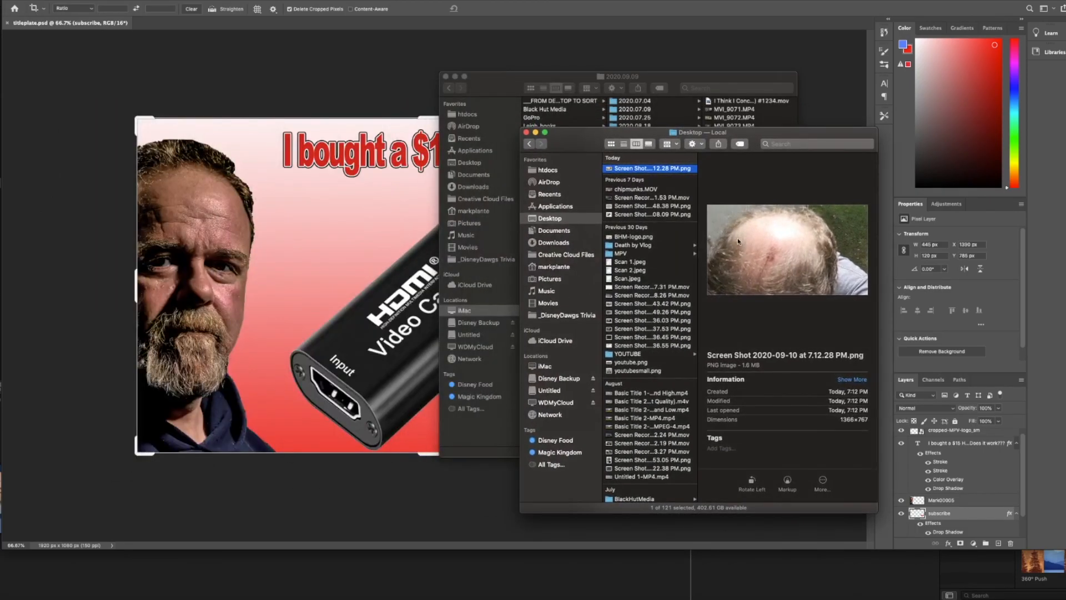
left_click_drag(653, 168, 310, 240)
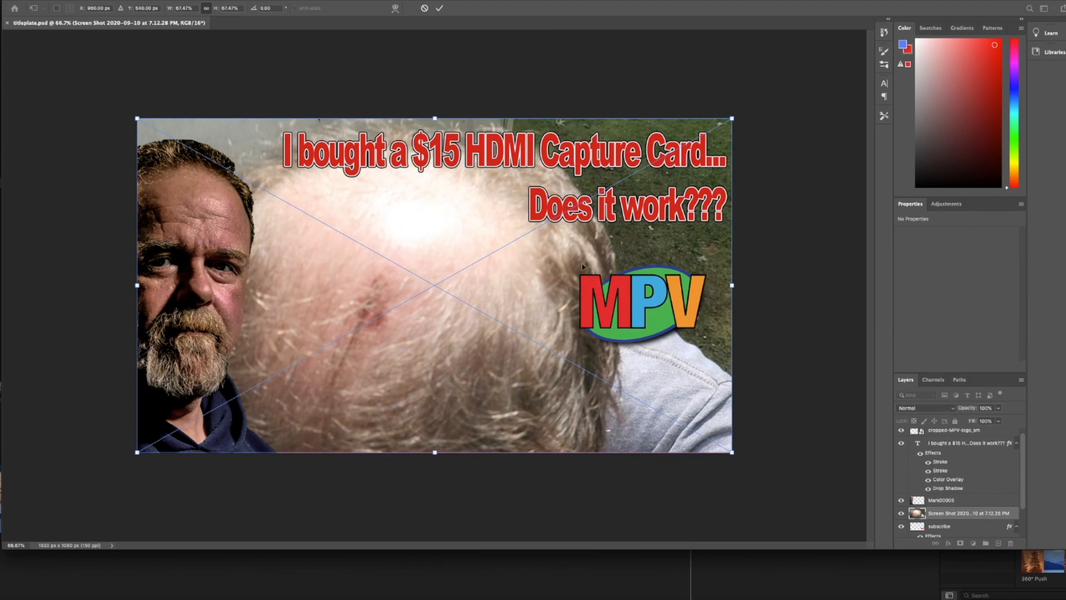
key("Return")
key("c")
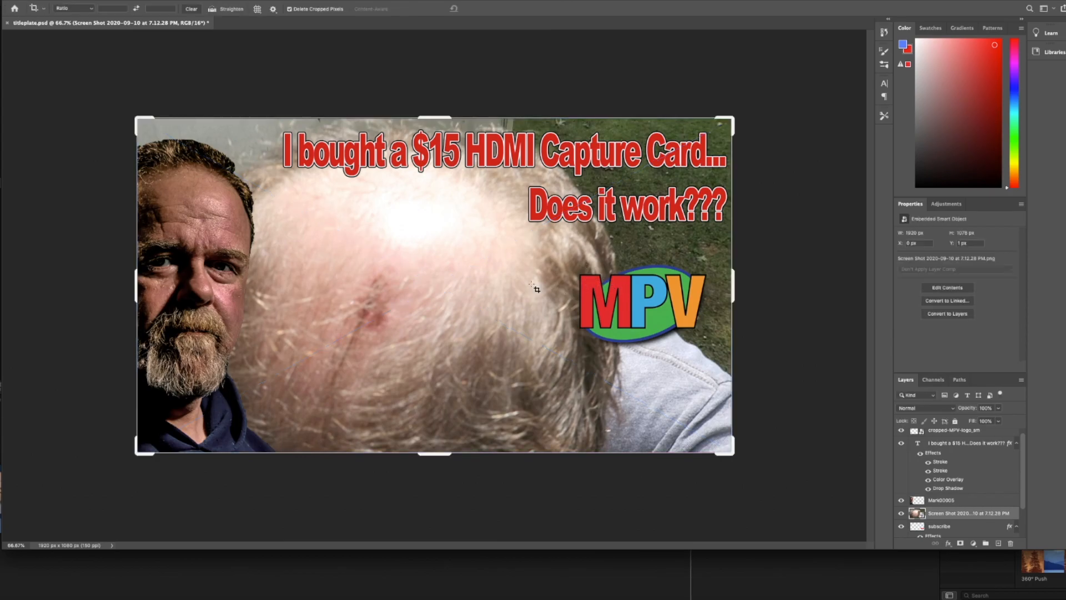
key("v")
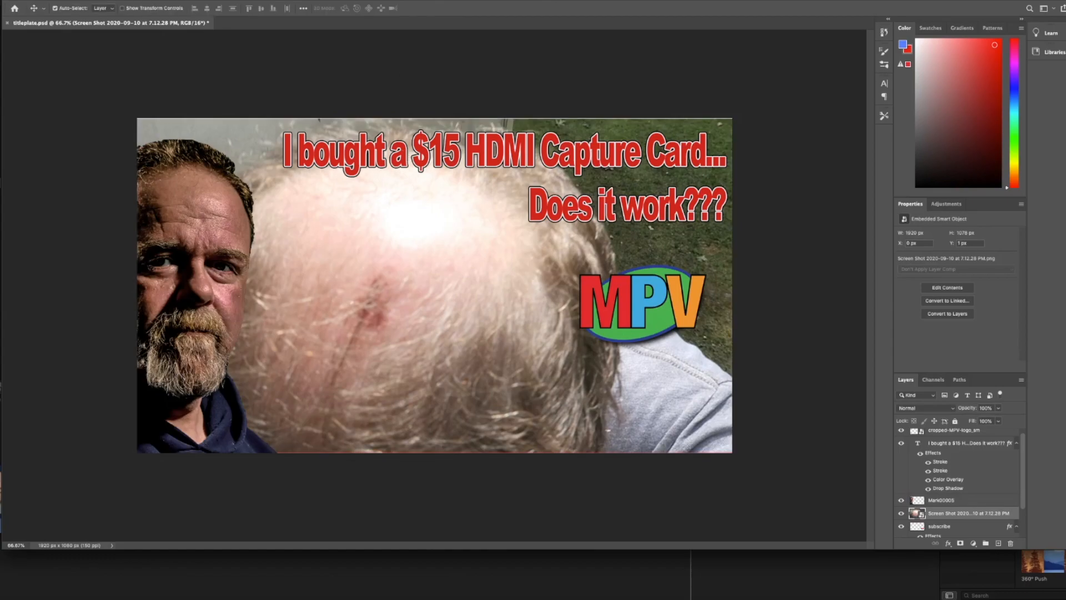
- Apply a Brightness/Contrast adjustment to the placed screenshot layer with brightness -30 and contrast 42
left_click(77, 0)
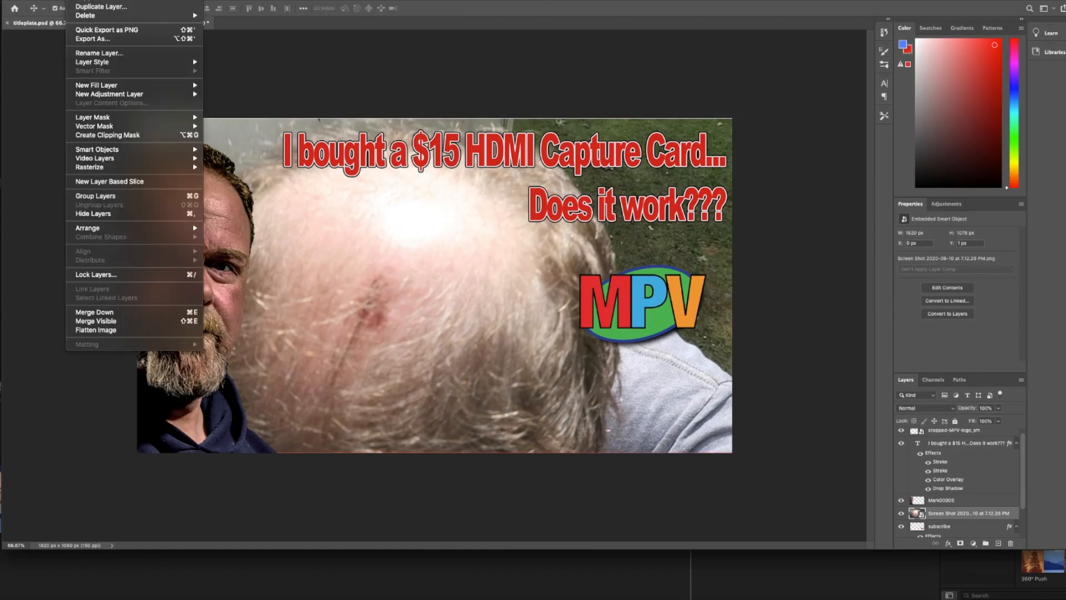
mouse_move(51, 0)
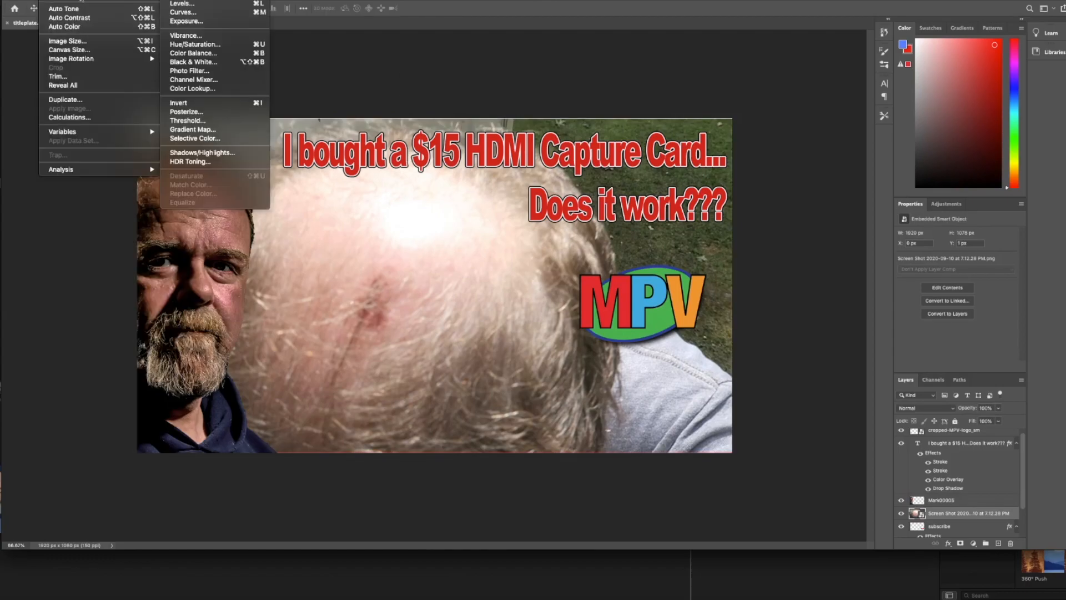
left_click(286, 199)
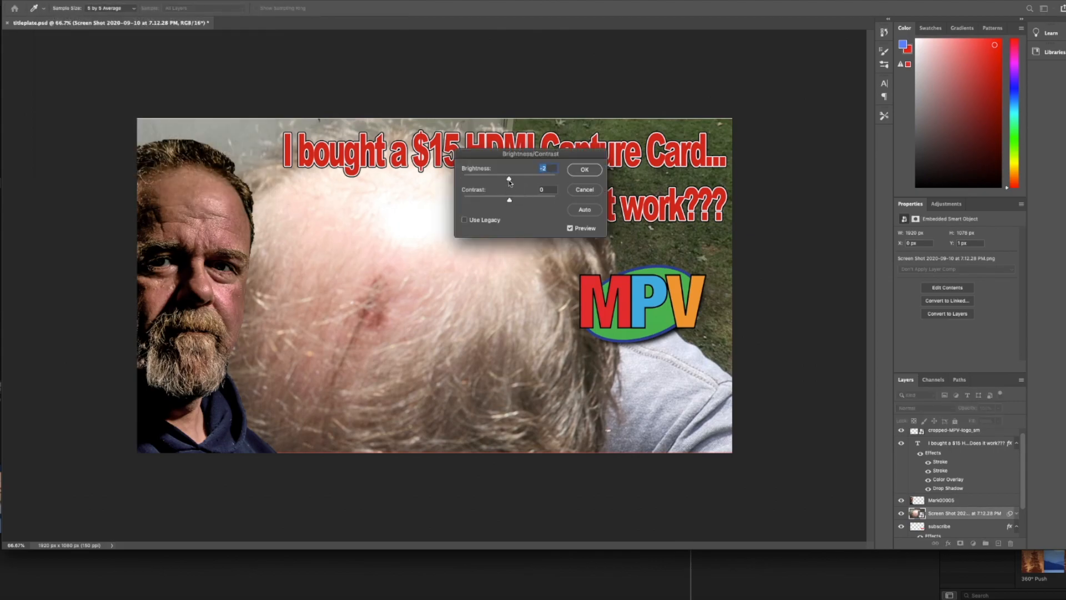
left_click_drag(510, 182, 500, 182)
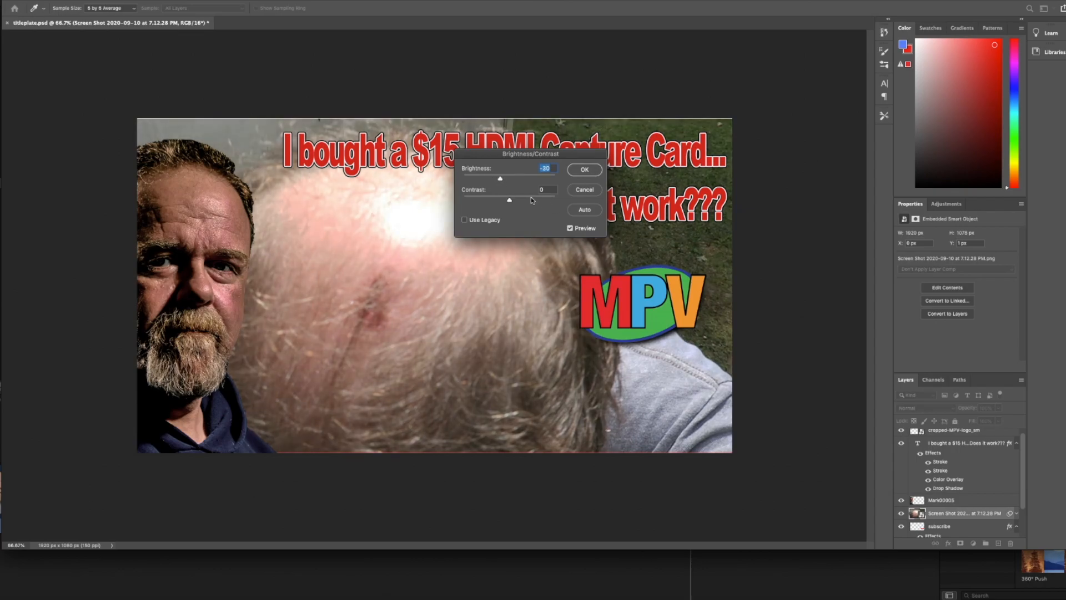
left_click_drag(510, 203, 502, 202)
left_click_drag(519, 203, 531, 202)
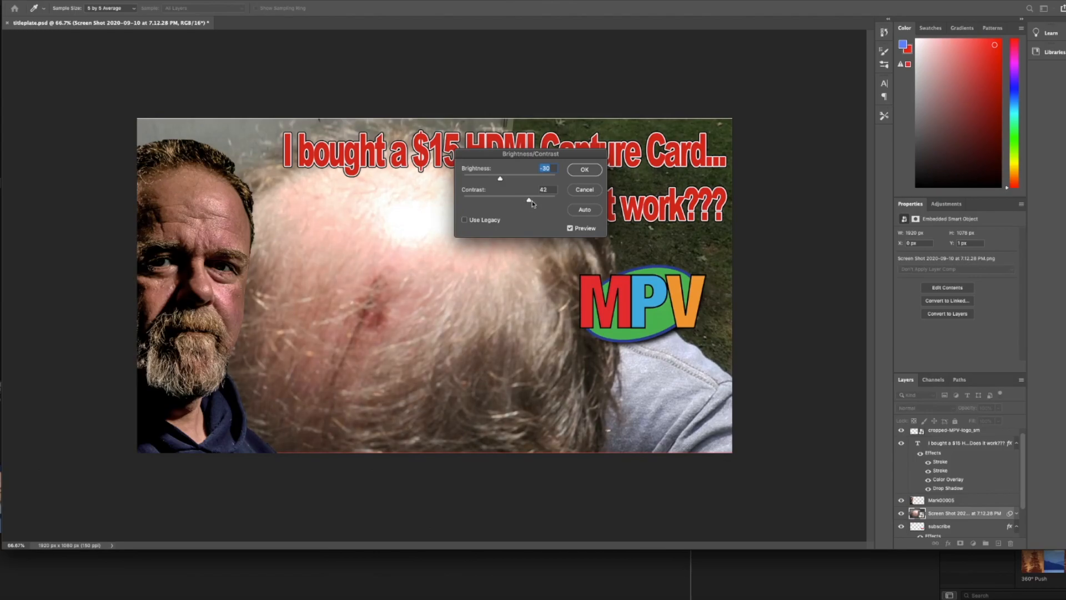
left_click(583, 169)
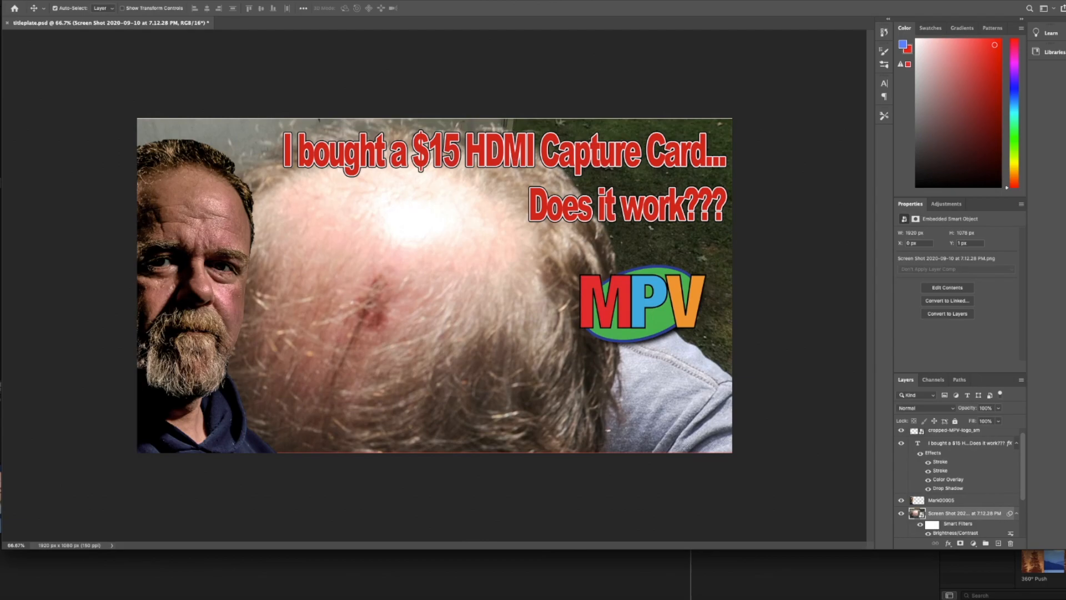
- Darken the screenshot layer with an Exposure adjustment, lowering exposure and gamma with offset -0.0325, and enlarge the layer to about 2201 px wide
left_click(55, 0)
mouse_move(100, 0)
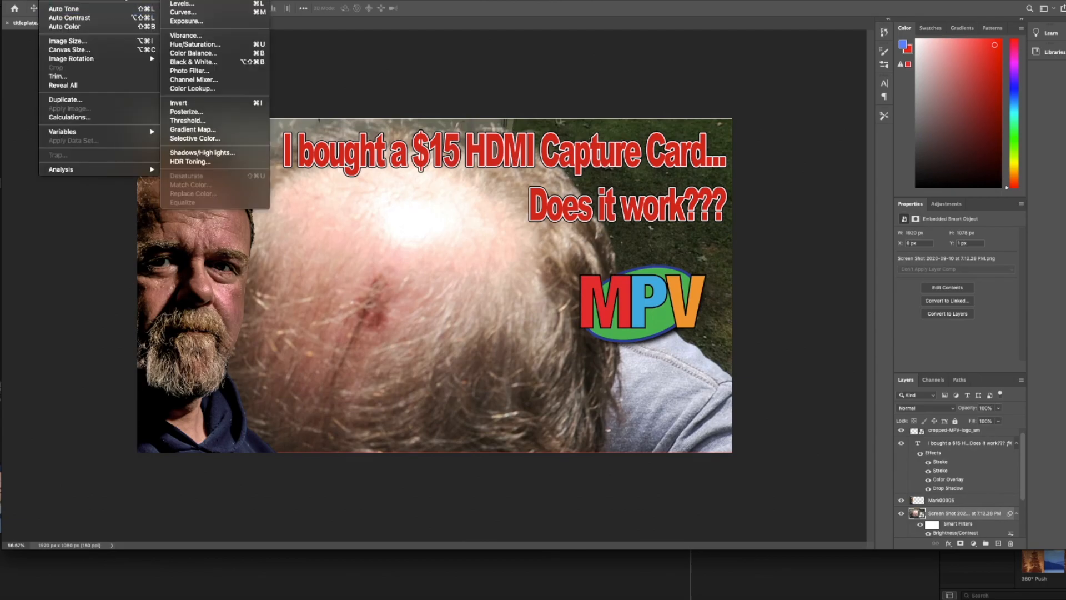
left_click(220, 21)
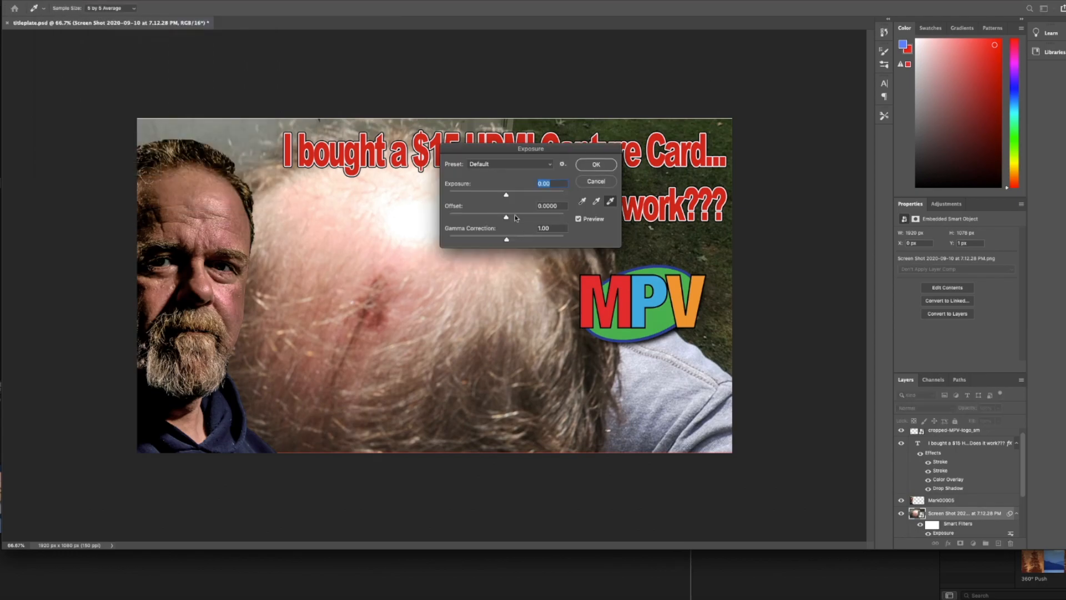
mouse_move(505, 195)
left_mouse_down()
mouse_move(489, 197)
mouse_move(501, 198)
left_mouse_up()
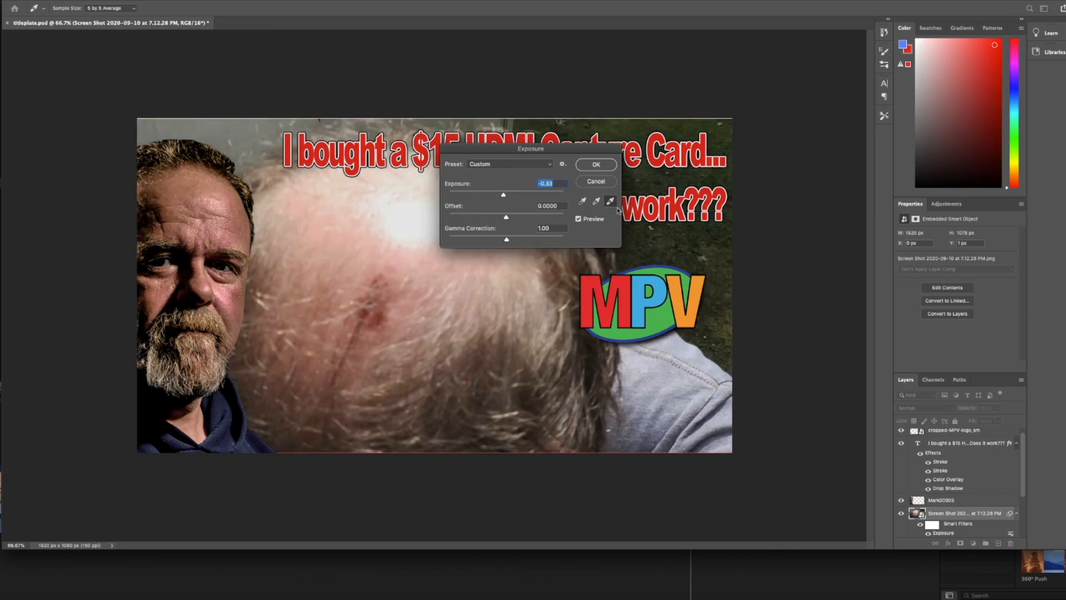
left_click(405, 233)
left_click(482, 367)
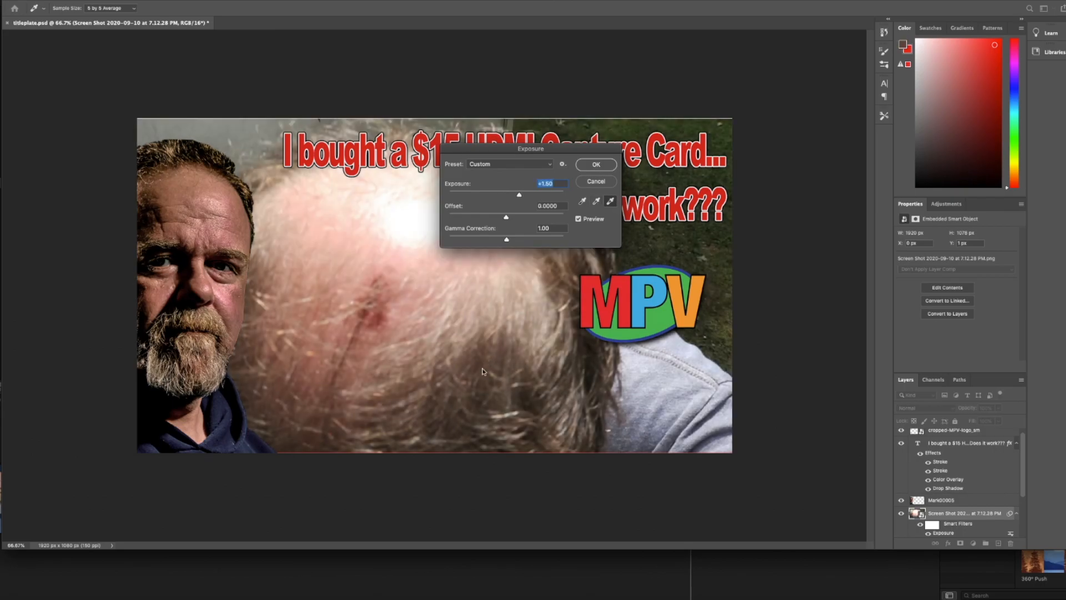
left_click(350, 224)
left_click(295, 186)
mouse_move(506, 216)
left_mouse_down()
mouse_move(450, 215)
mouse_move(502, 217)
left_mouse_up()
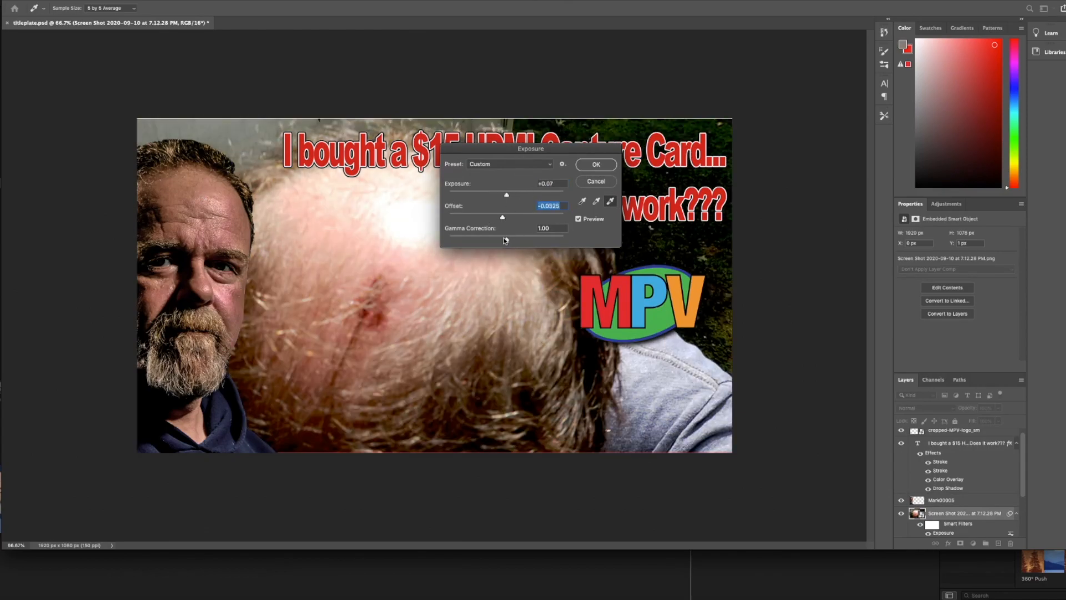
left_click_drag(504, 241, 522, 241)
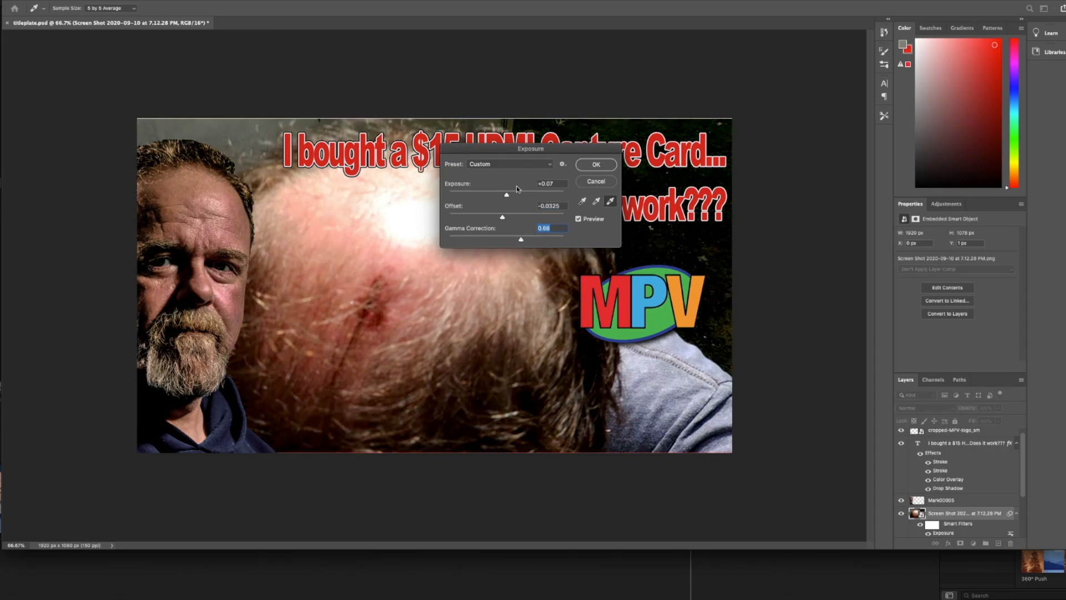
left_click_drag(506, 198, 502, 197)
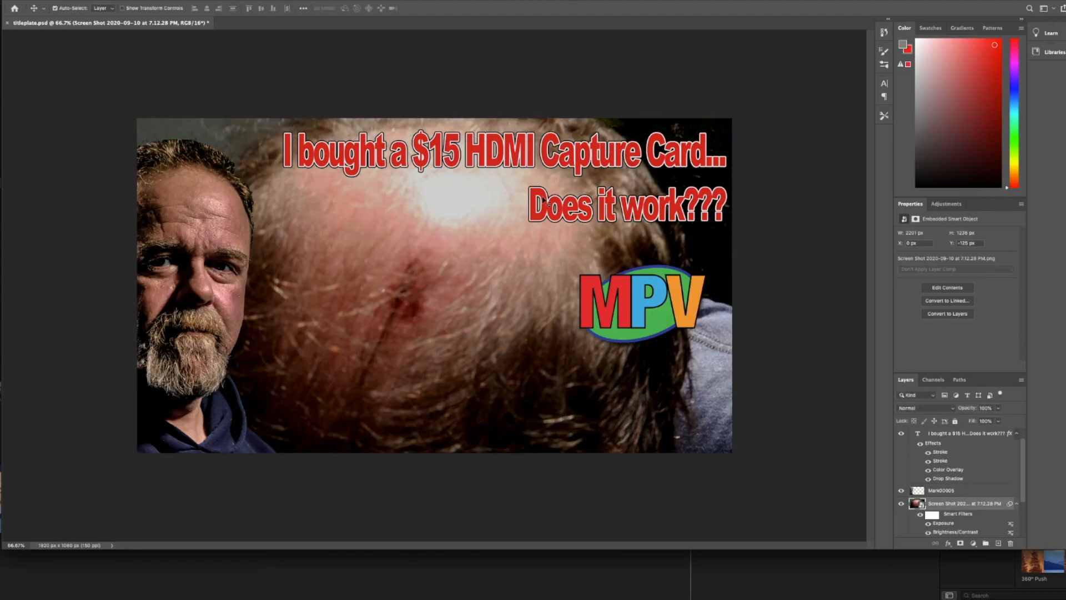
- Replace the headline text with "I Think I Concussed Myself..." on two lines and move the subscribe layer directly above the screenshot layer
key("super+Tab")
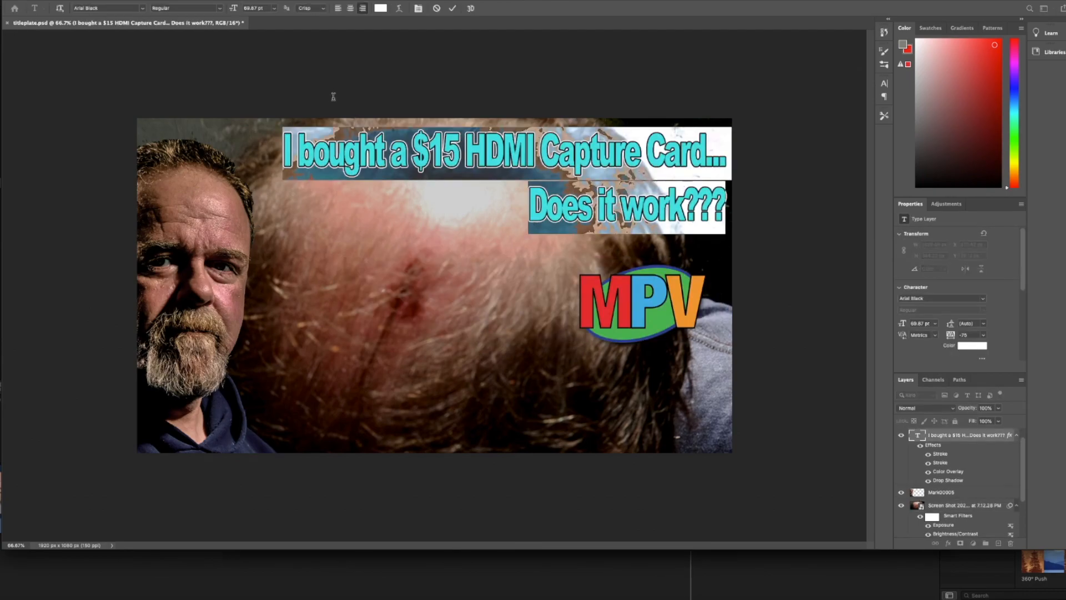
type("I")
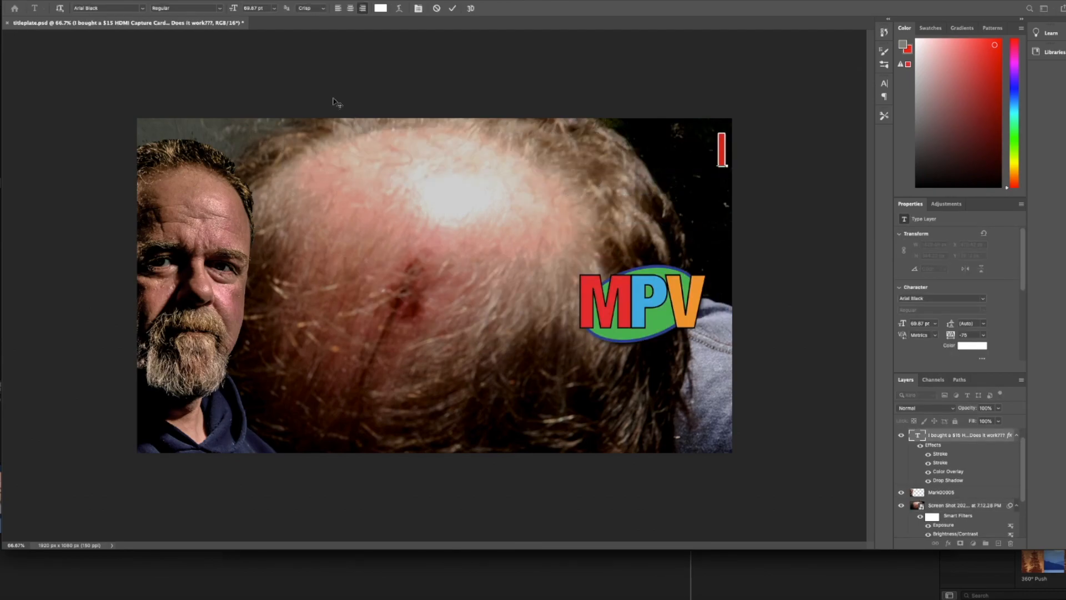
type(" Think I Concussed")
key("Return")
type("Myself...")
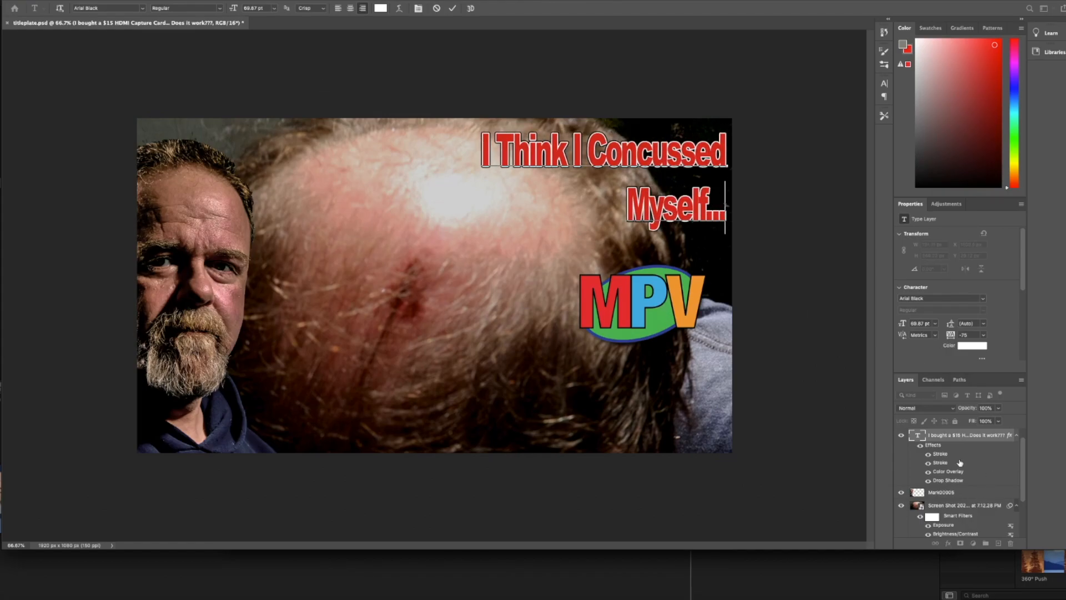
scroll(960, 462, "down", 5)
left_click_drag(939, 487, 942, 451)
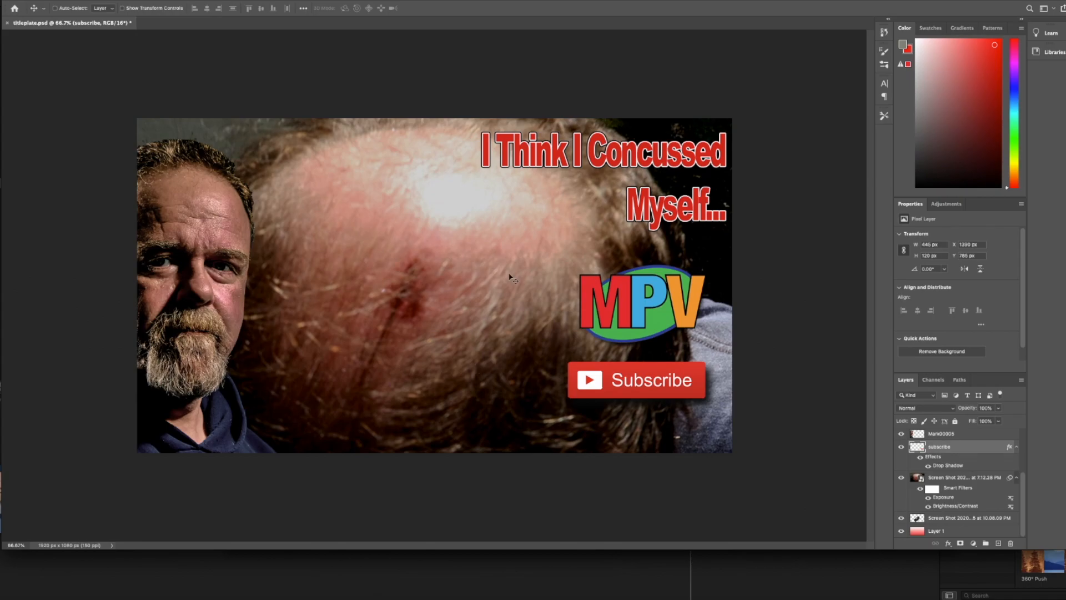
- Save the thumbnail as title.png in the 2020.09.09 folder
key("super+shift+s")
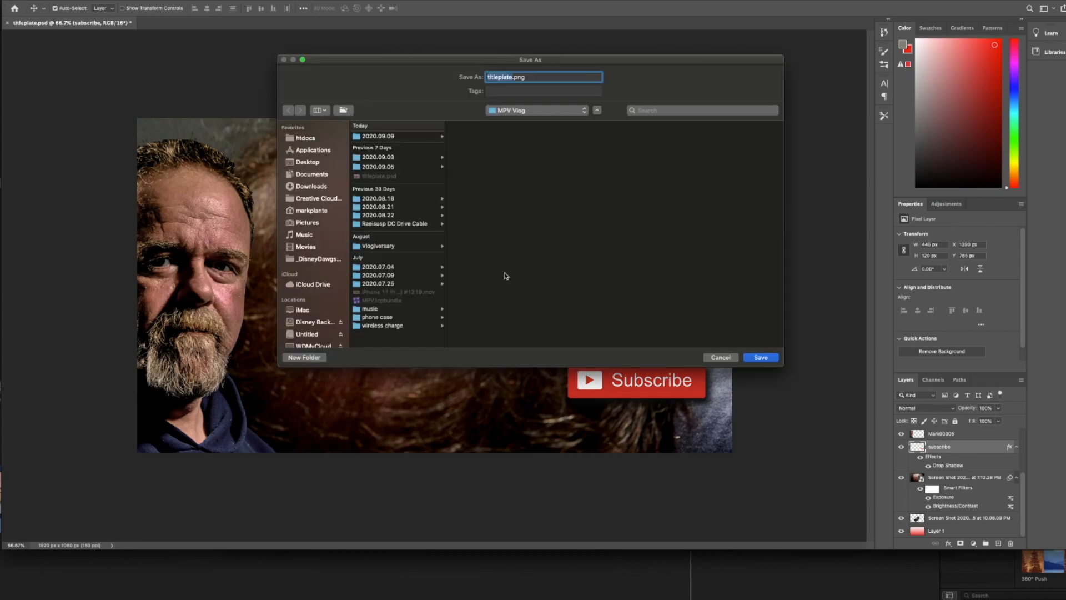
left_click(375, 137)
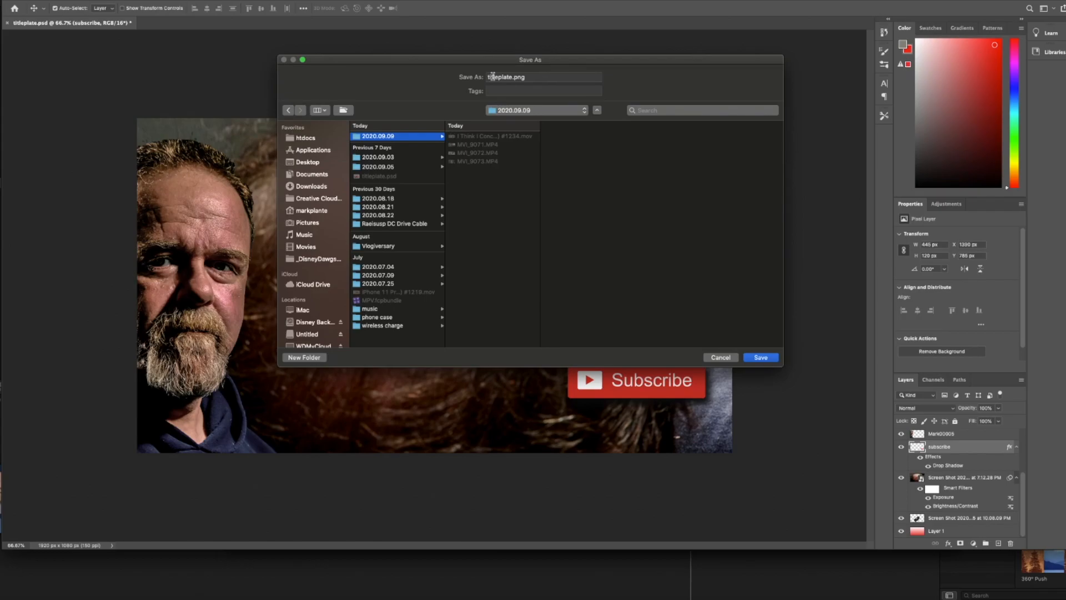
double_click(502, 77)
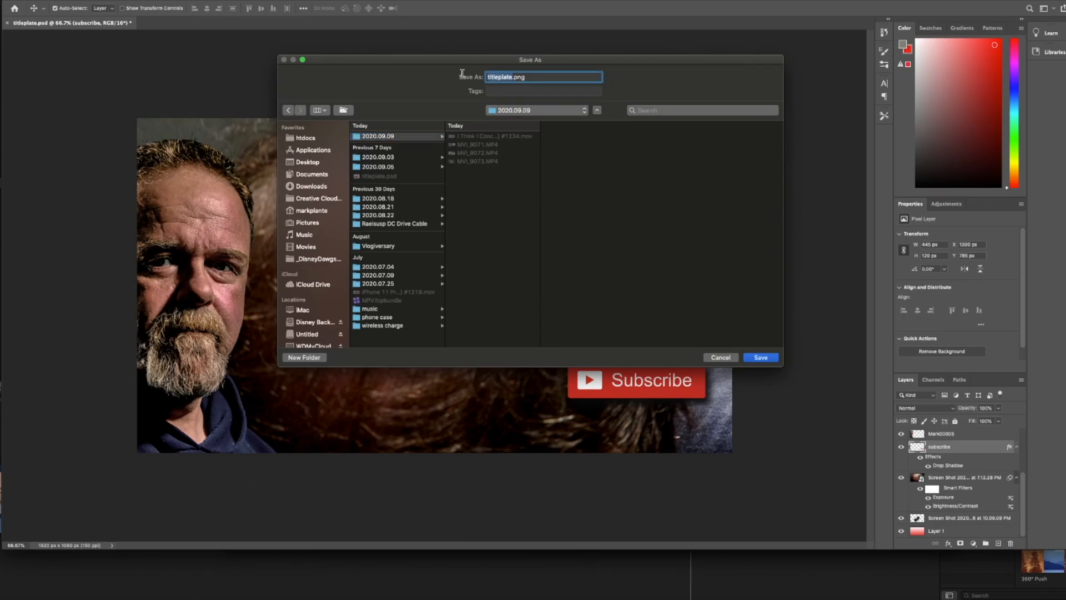
type("title")
left_click(761, 358)
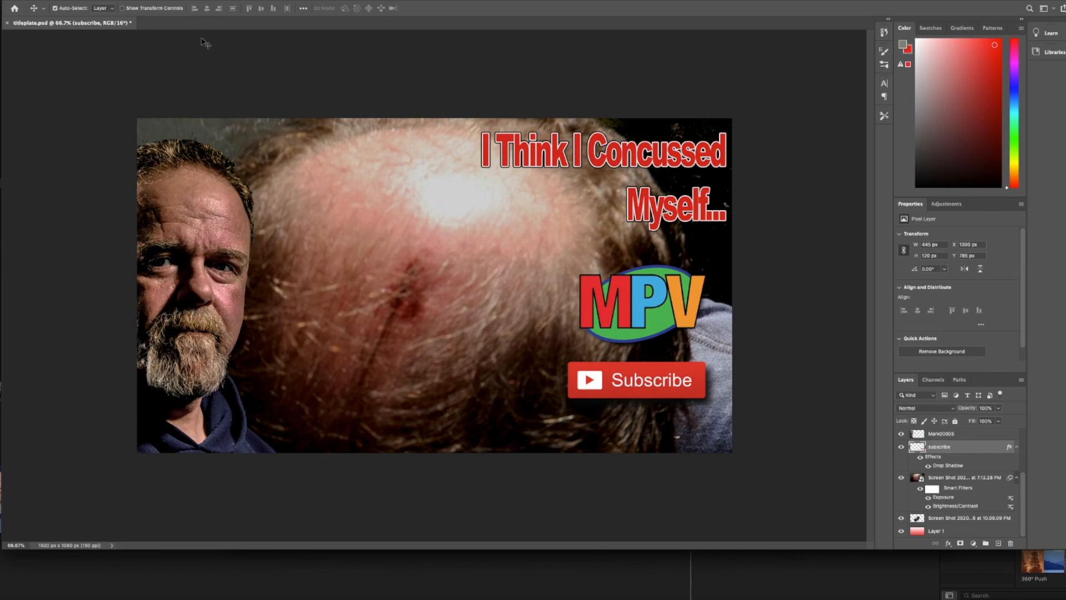
- Switch to Final Cut Pro and open the background tasks to check the master file export
key("super+Tab")
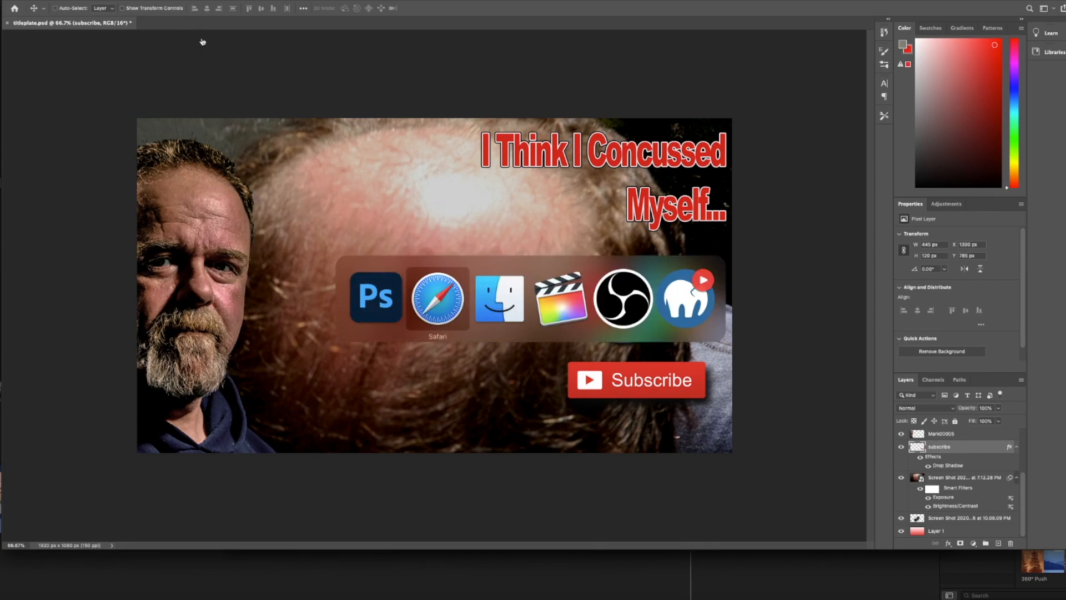
key("super+Tab")
key("super+Tab")
key("super+Tab")
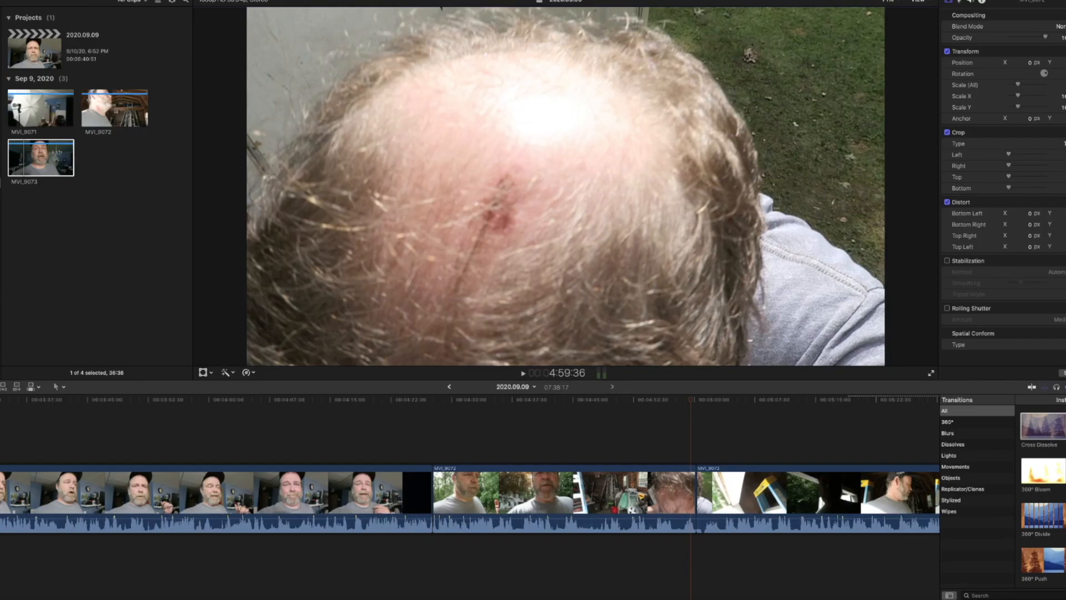
key("super+9")
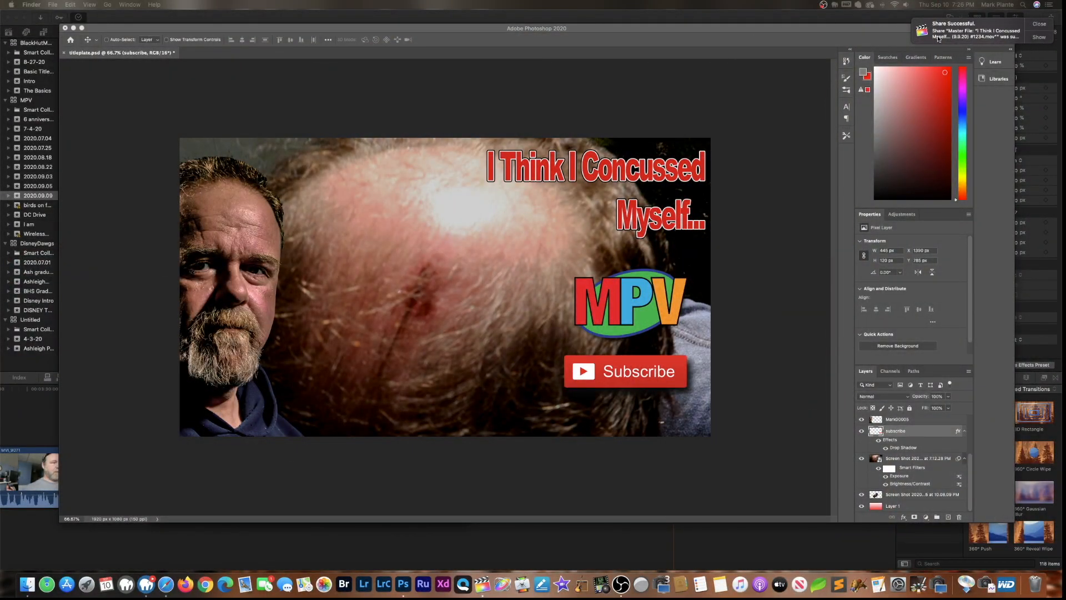
- Reveal the exported "I Think I Concussed Myself... (9.9.20) #1234.mov" in Finder and preview its opening and a point near its end
left_click(1038, 37)
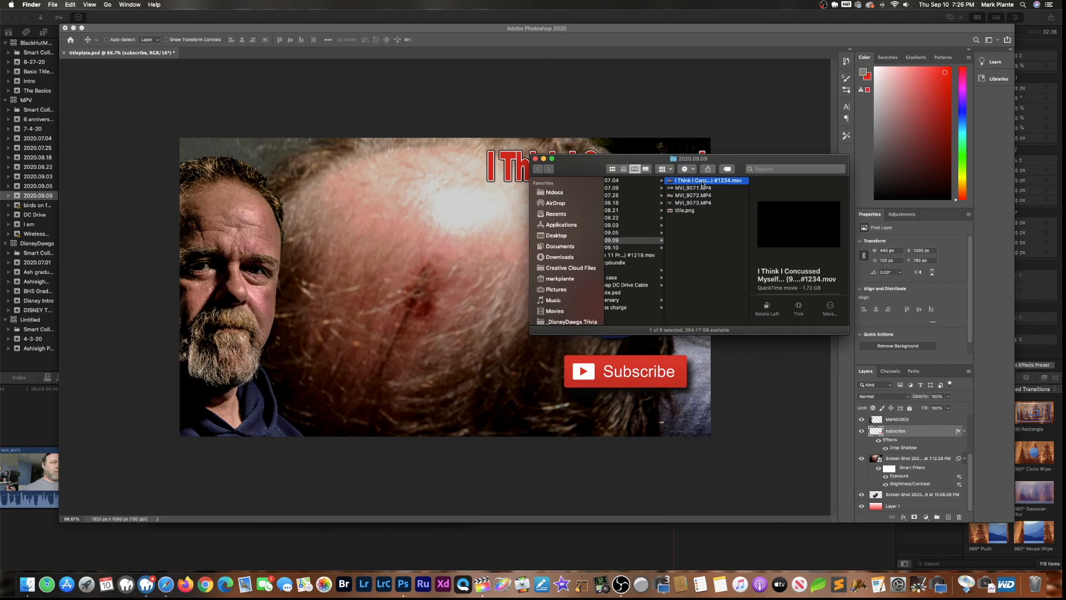
key("space")
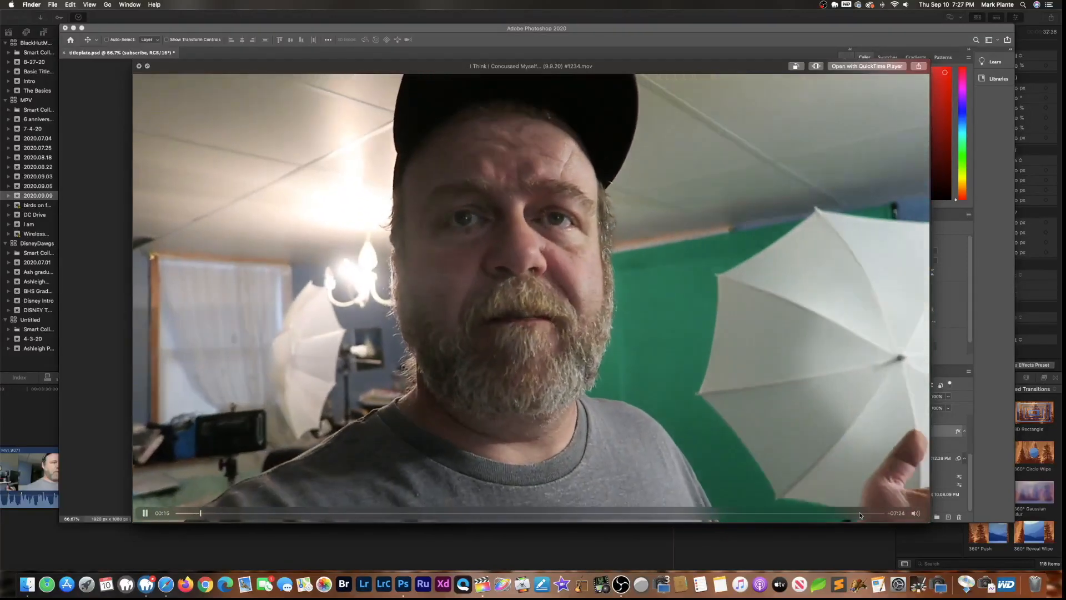
left_click(837, 513)
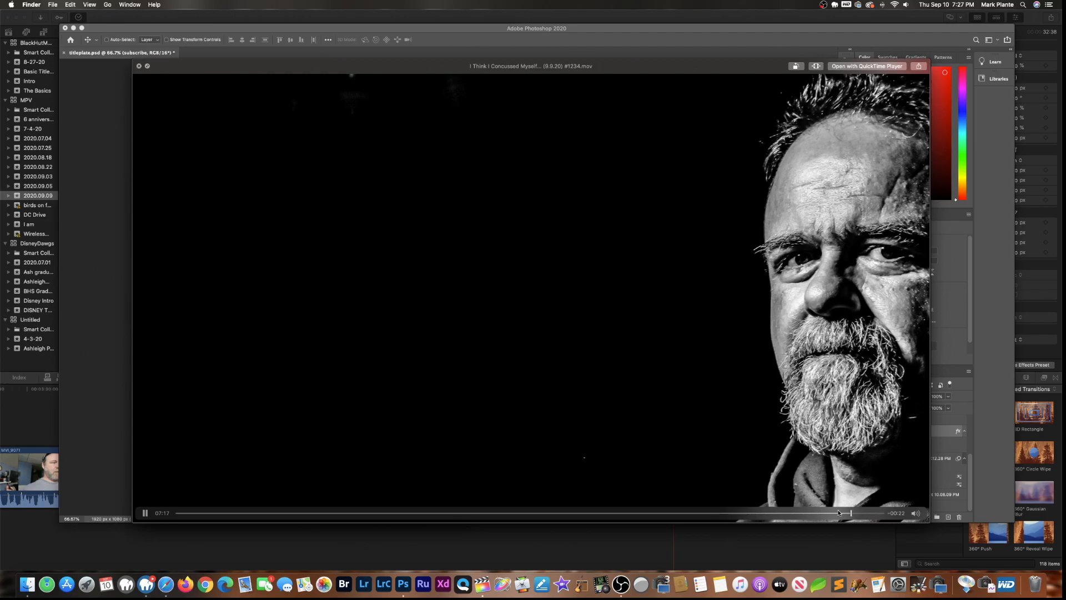
key("space")
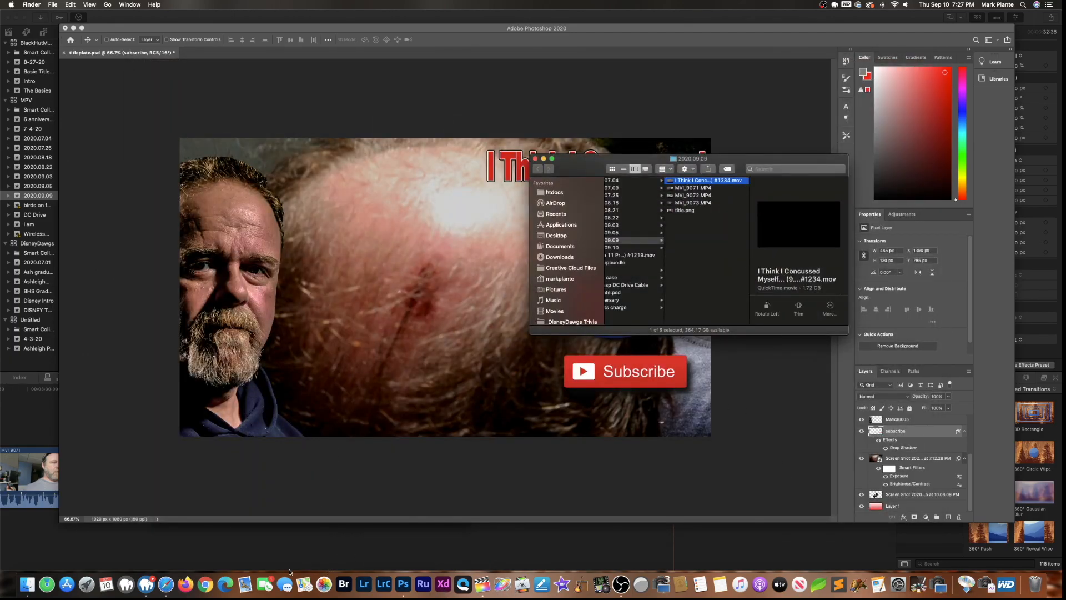
- Switch to YouTube in Safari and upload the #1234 movie from the 2020.09.09 folder as a new video
left_click(181, 592)
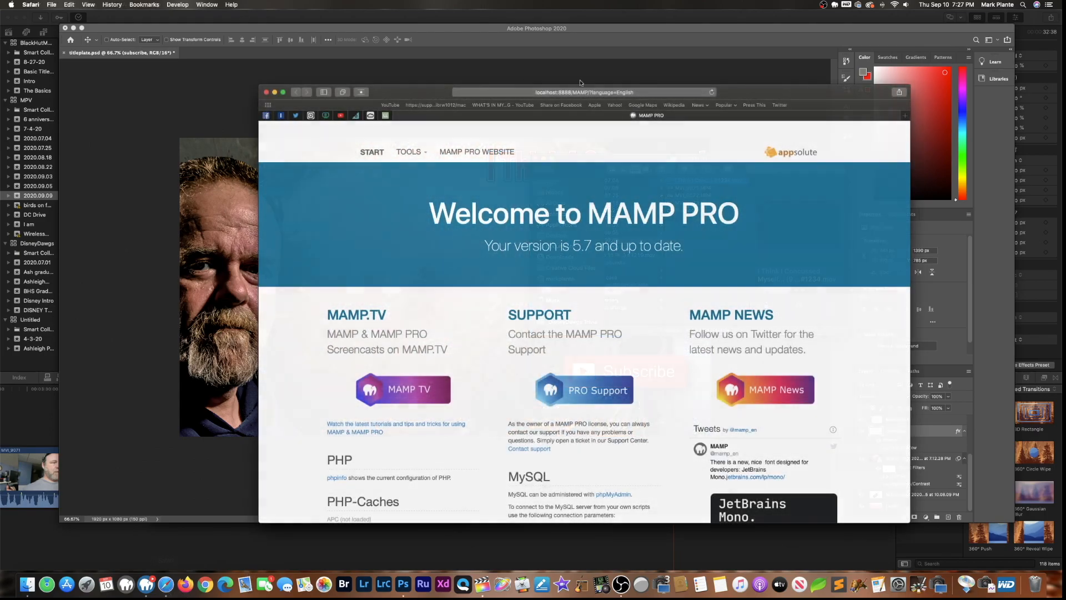
left_click(165, 584)
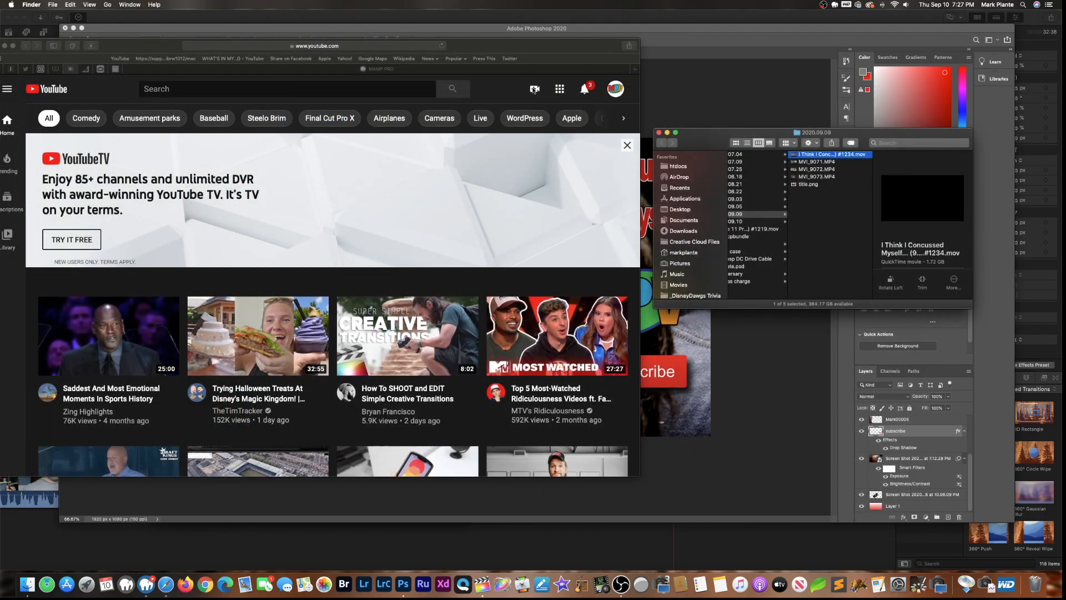
left_click(532, 90)
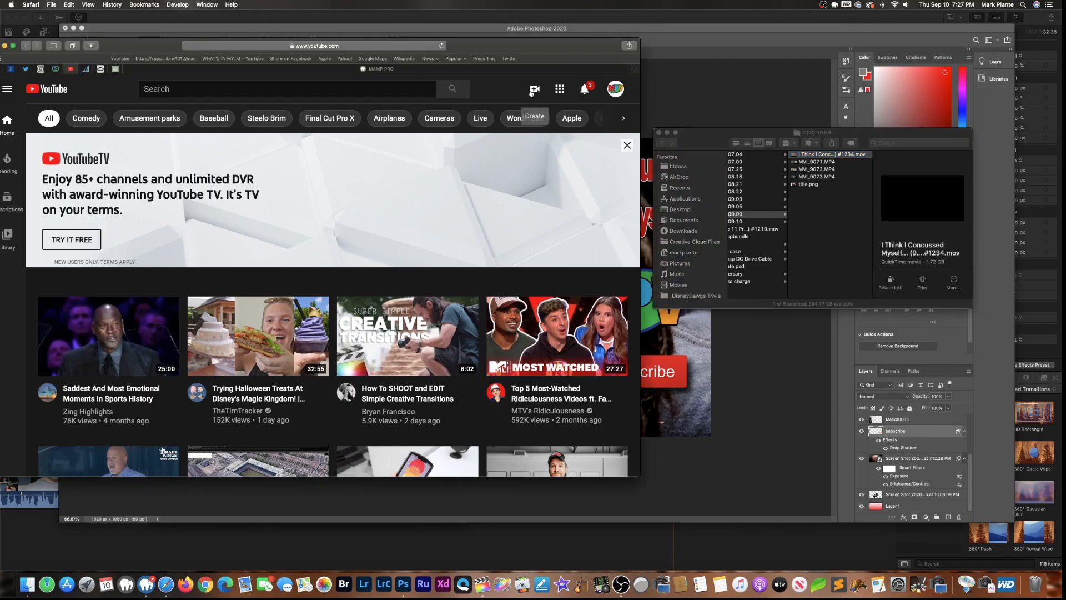
left_click(535, 90)
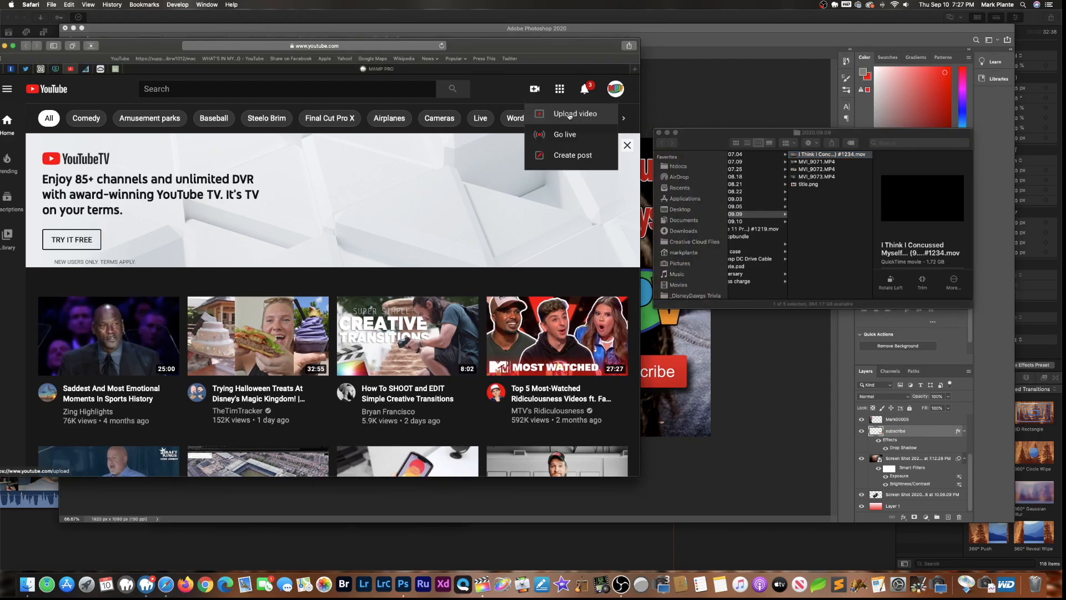
left_click(569, 114)
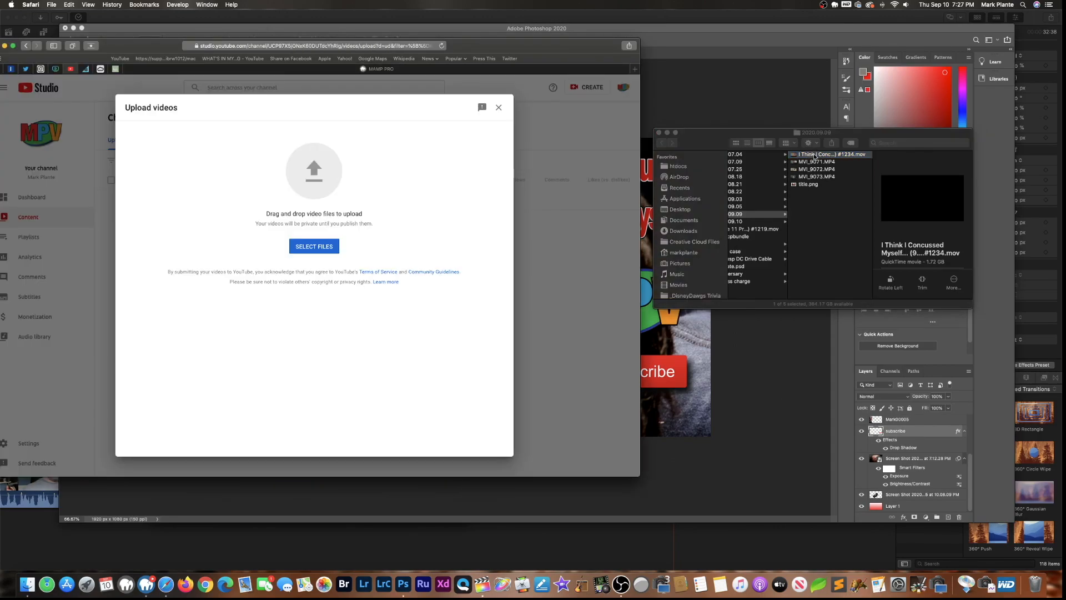
left_click_drag(815, 156, 295, 186)
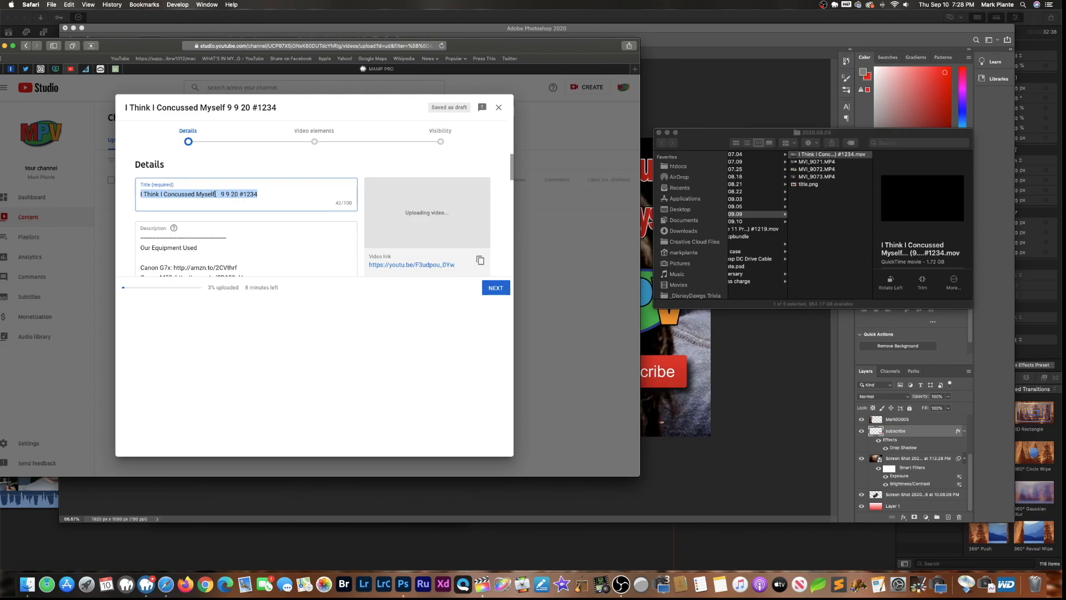
- Punctuate the video title so it reads "I Think I Concussed Myself... (9.9.20) #1234"
left_click(219, 194)
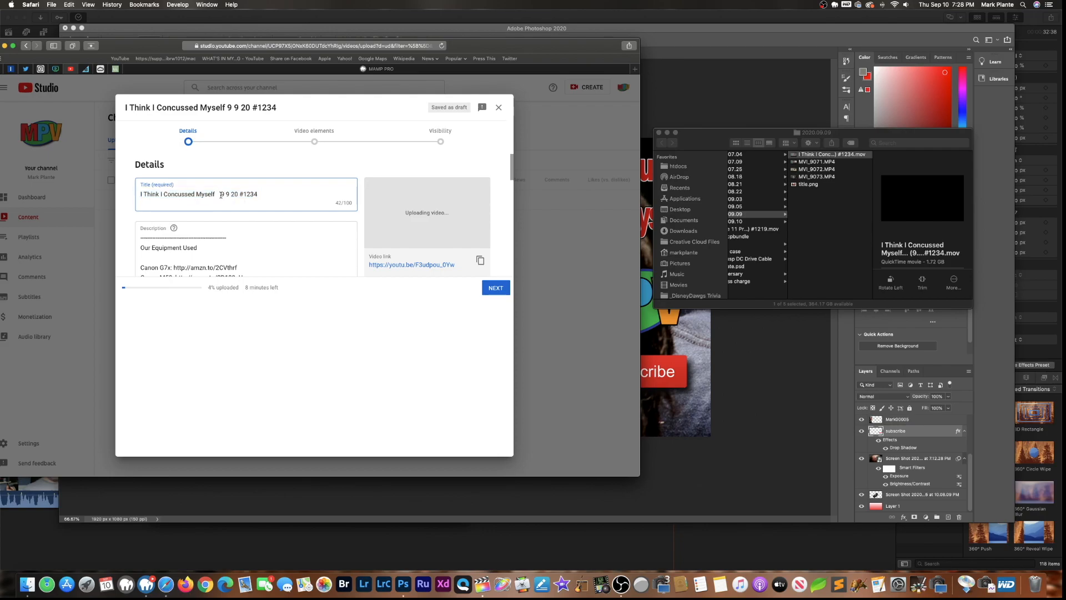
type("...")
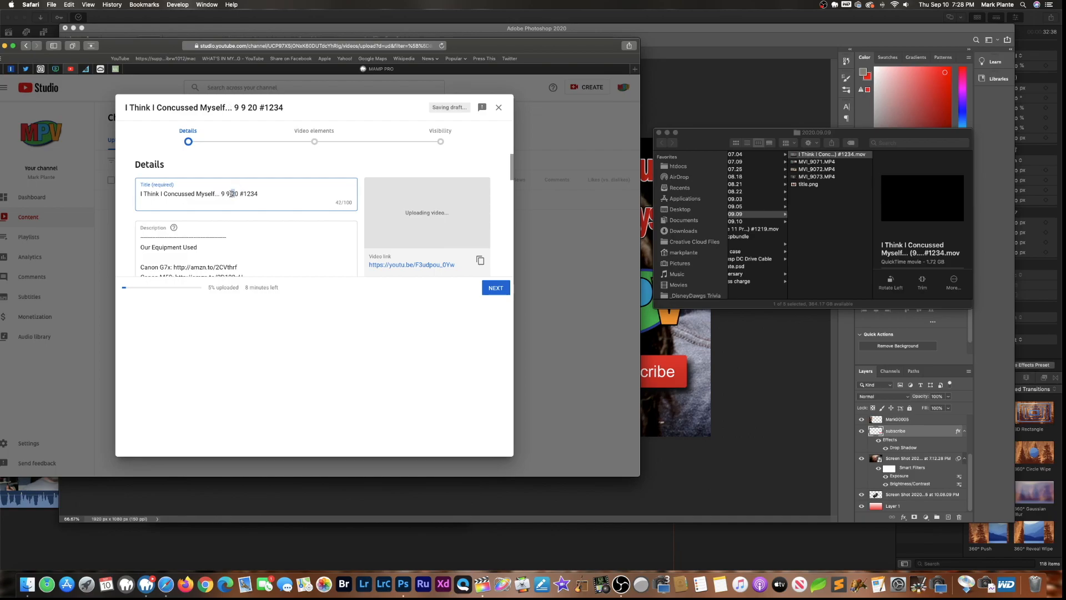
left_click_drag(224, 194, 222, 195)
type("(9.9.20)")
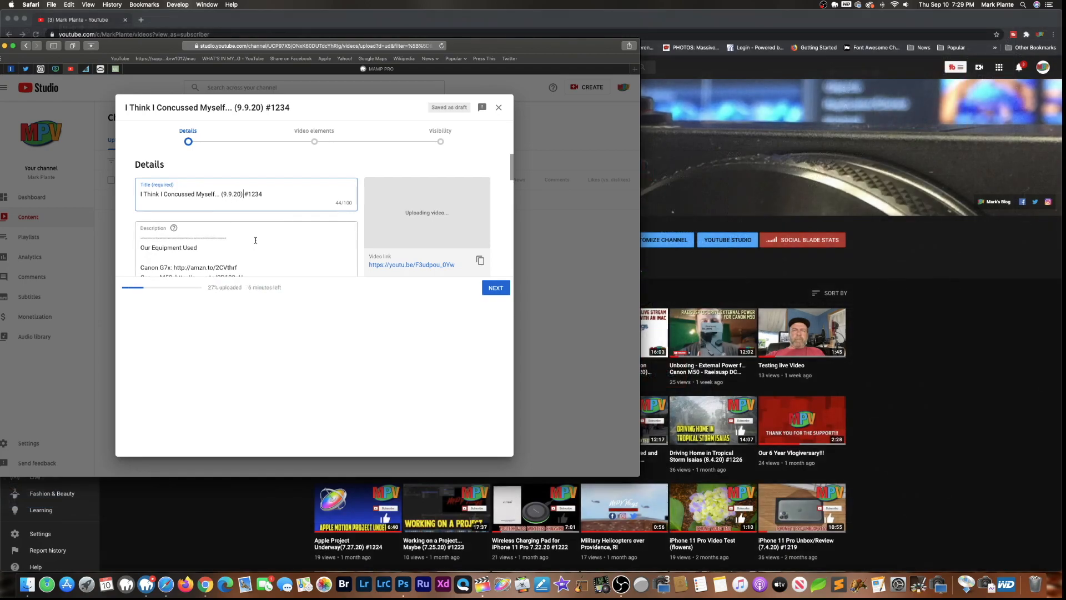
- Begin the description with "I think that I my shed may have given me a concussion... Whoa..." and a line of hashtags: #vlog #dailyvlog #vlogging
scroll(255, 240, "down", 2)
scroll(255, 238, "up", 2)
left_click(140, 236)
key("Return")
key("Up")
type("I think that I my shed may have given me a concussion...")
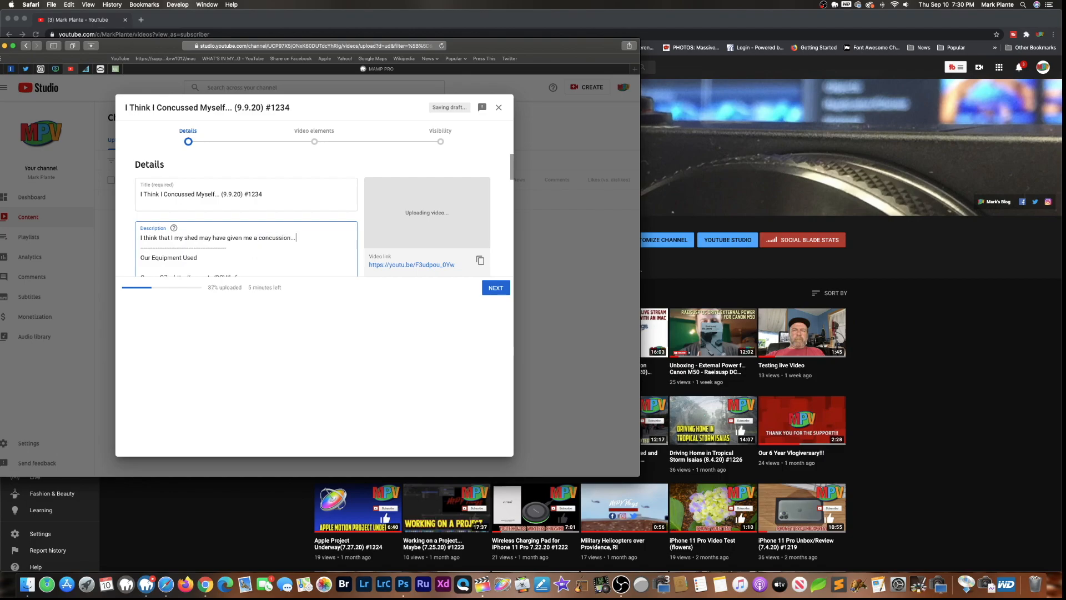
type("  Whoa...")
key("Return")
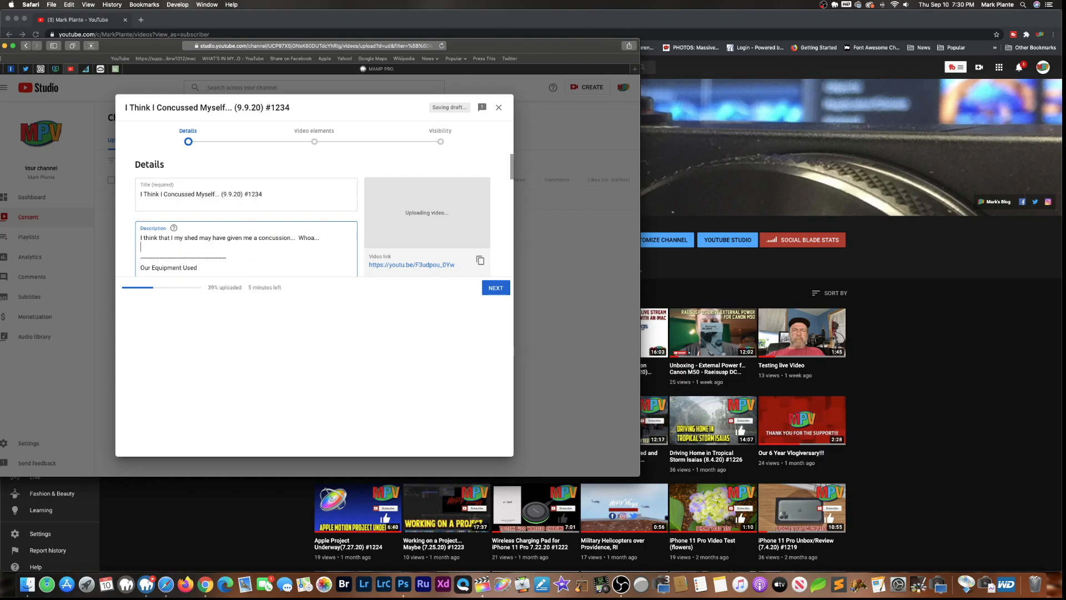
type("#vlog #dailyvlog #vlogging")
- Switch to Finder and use title.jpg from the 2020.09.09 folder as the video's custom thumbnail
scroll(251, 242, "down", 3)
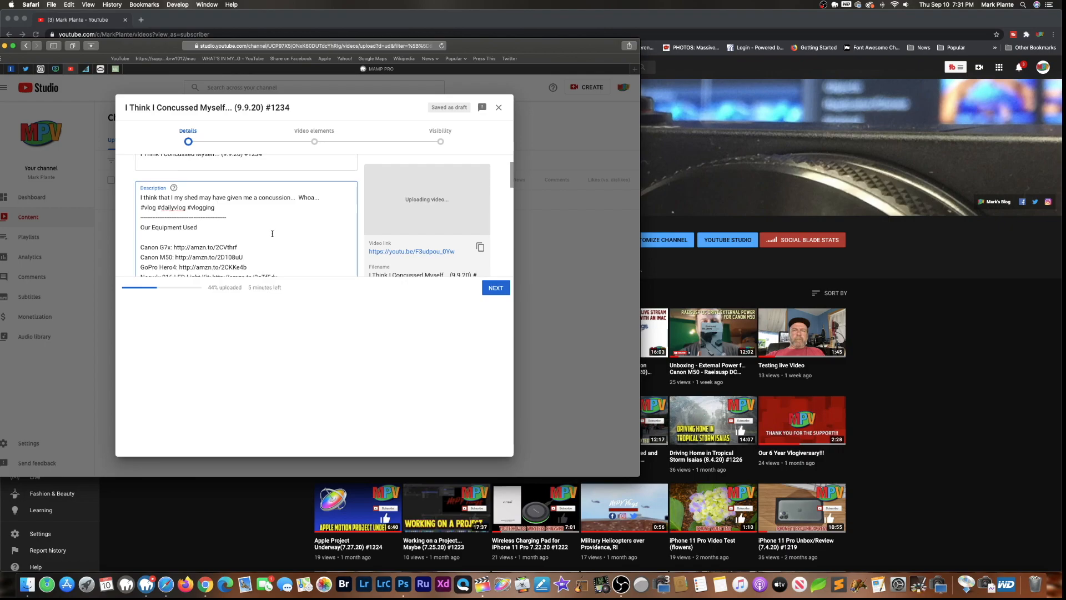
scroll(272, 234, "down", 10)
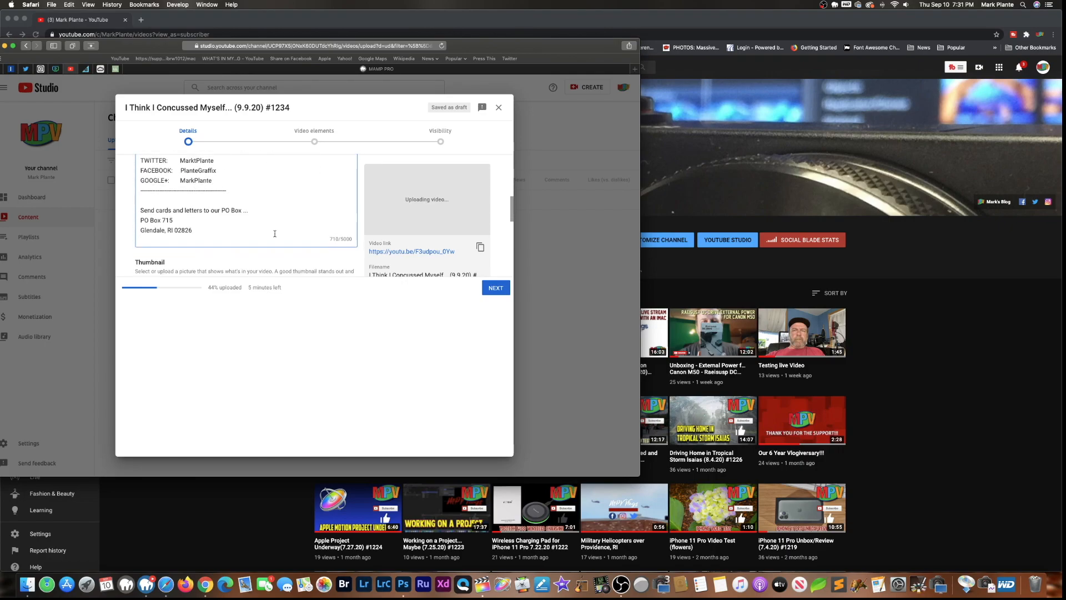
scroll(275, 234, "down", 2)
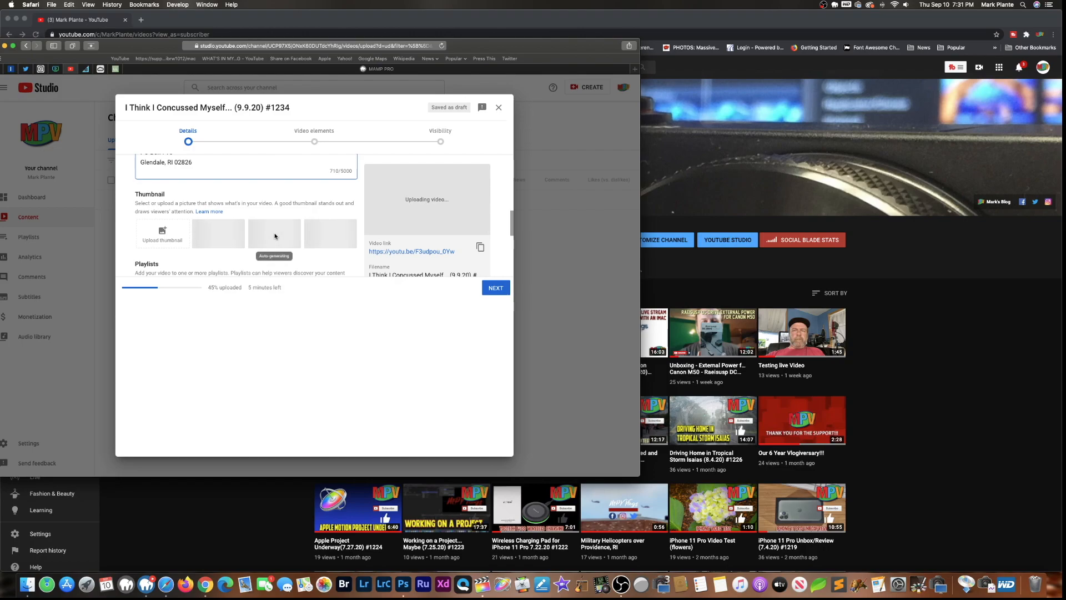
key("super+Tab")
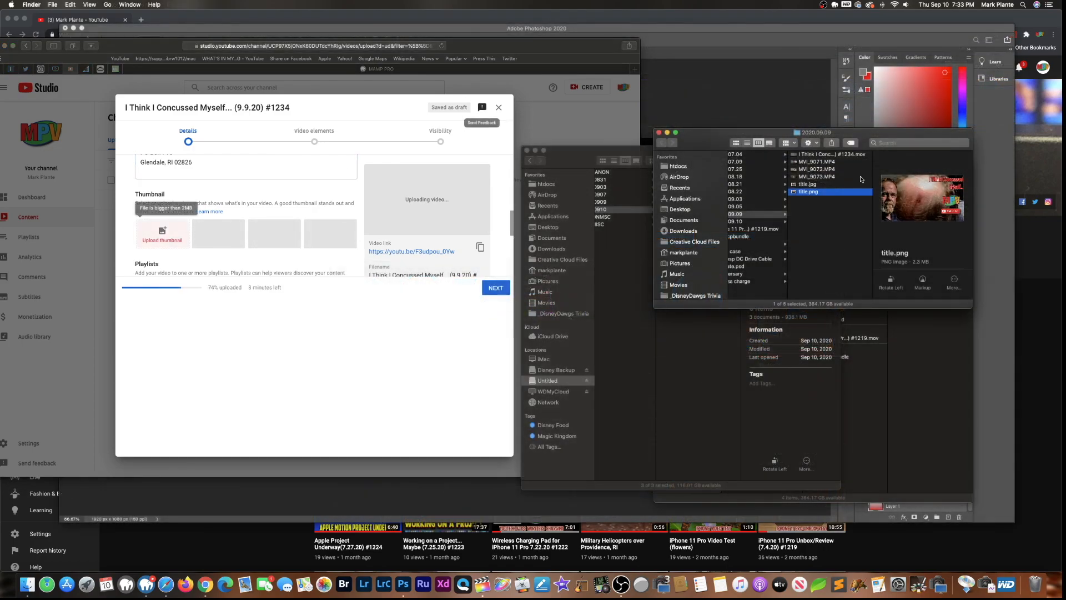
left_click(806, 185)
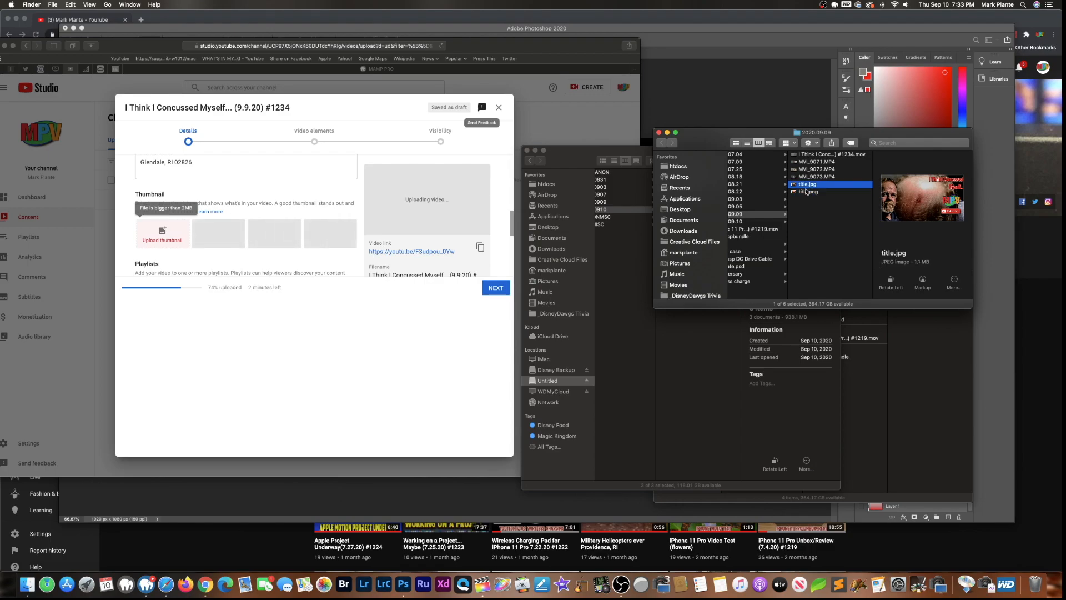
left_click_drag(808, 185, 161, 238)
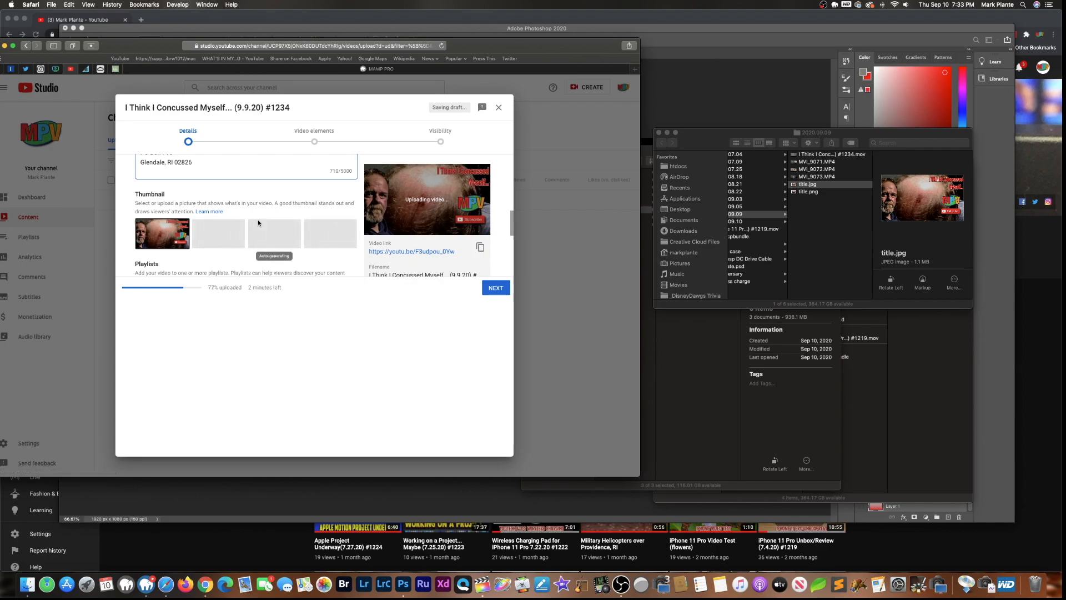
- Add the video to the channel's vlog playlist, the one listed just above Product Review
scroll(261, 222, "down", 1)
scroll(261, 218, "down", 2)
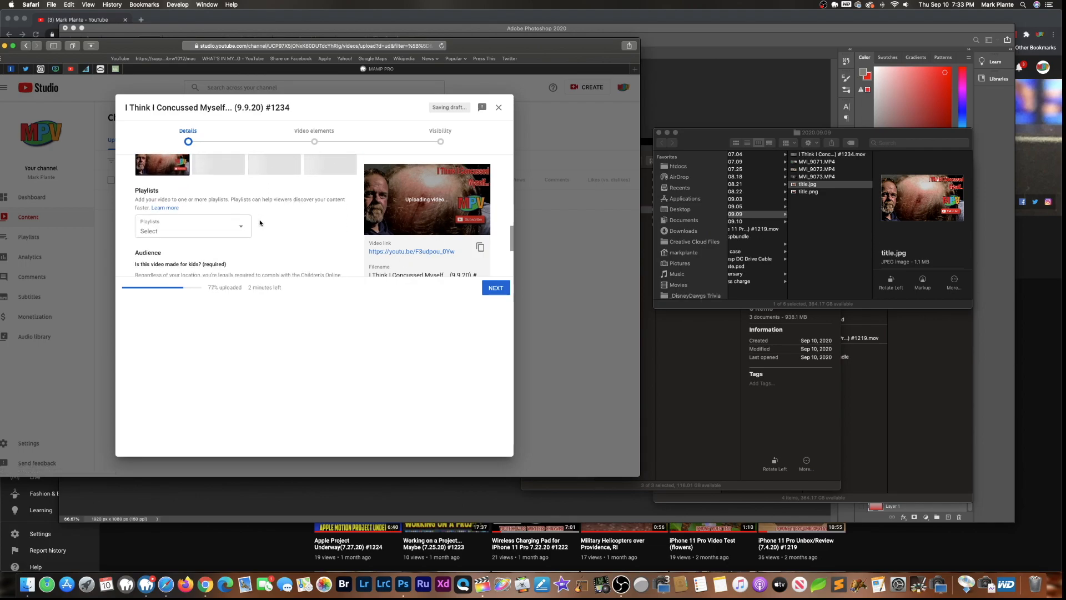
left_click(228, 227)
left_click(201, 266)
scroll(200, 265, "down", 8)
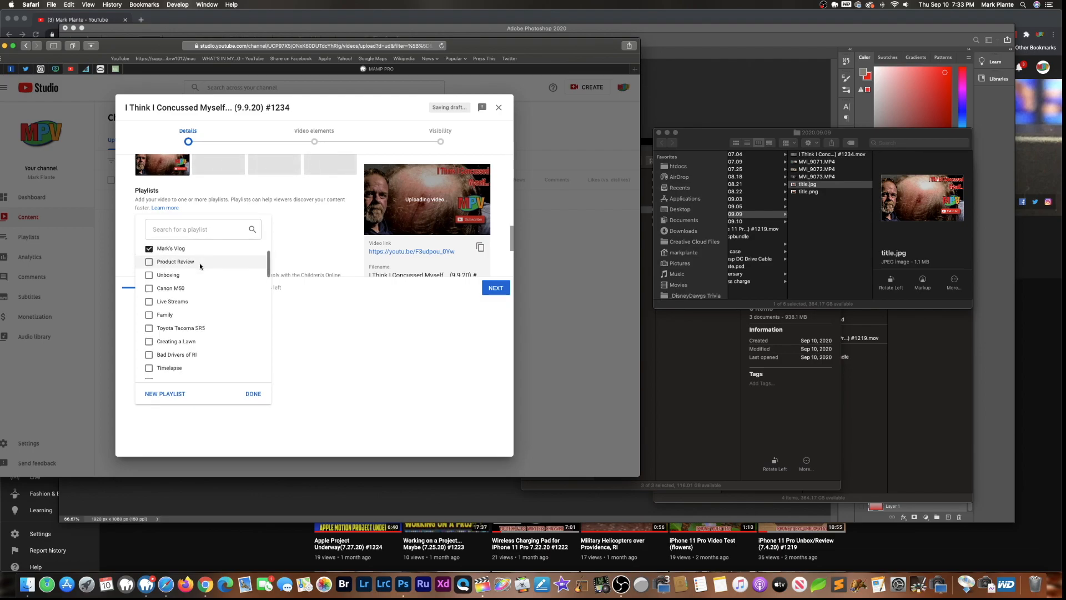
scroll(186, 269, "down", 3)
scroll(188, 270, "down", 4)
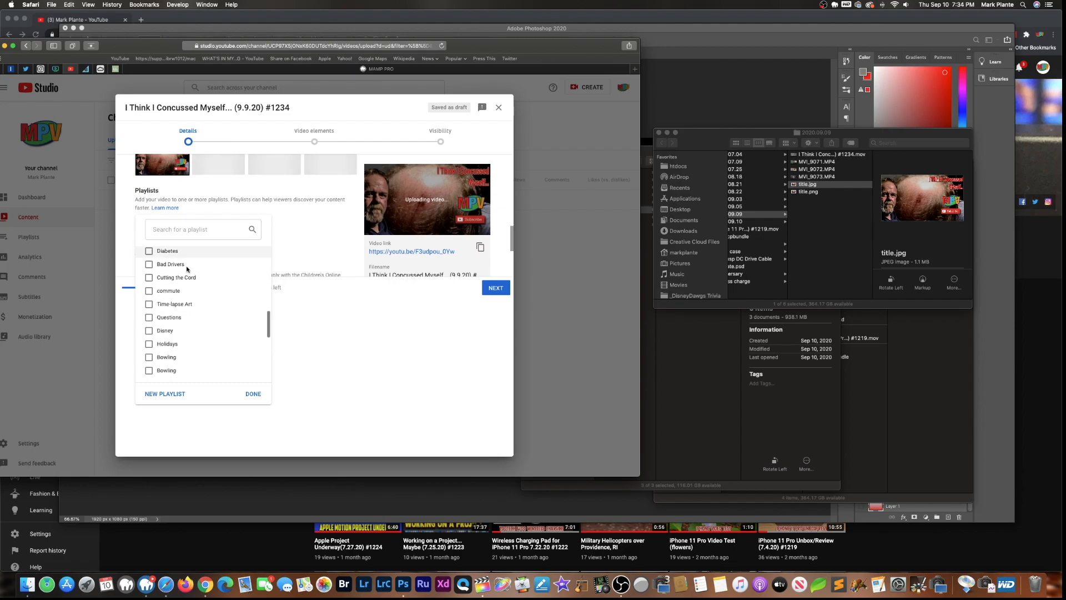
left_click(253, 394)
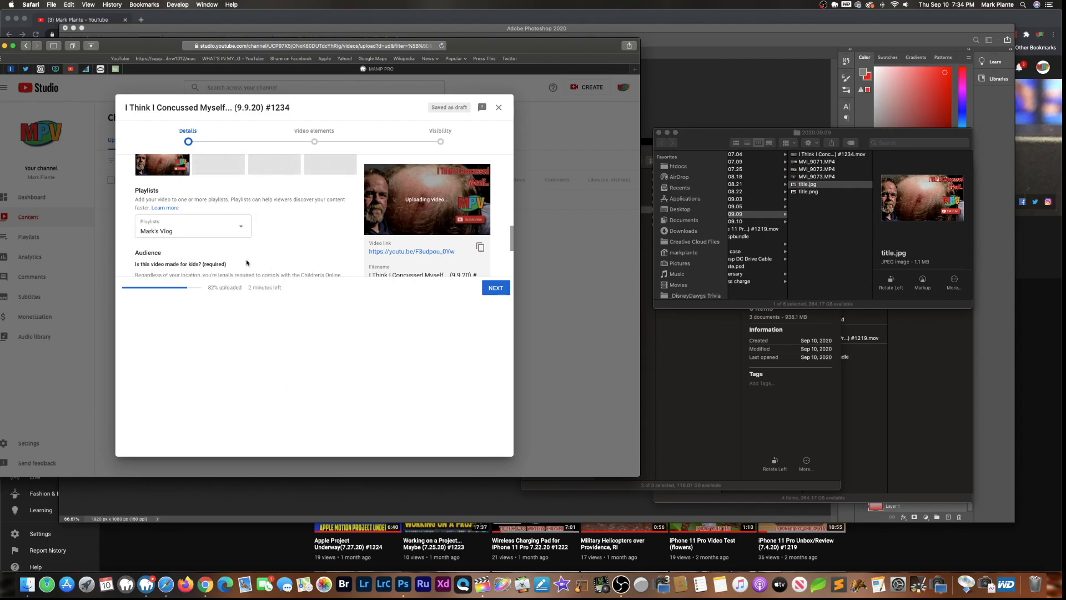
- Expand the additional detail options and add the copied header text "... (9.9.20) #1234 Saved as draft" as a tag
scroll(245, 258, "down", 3)
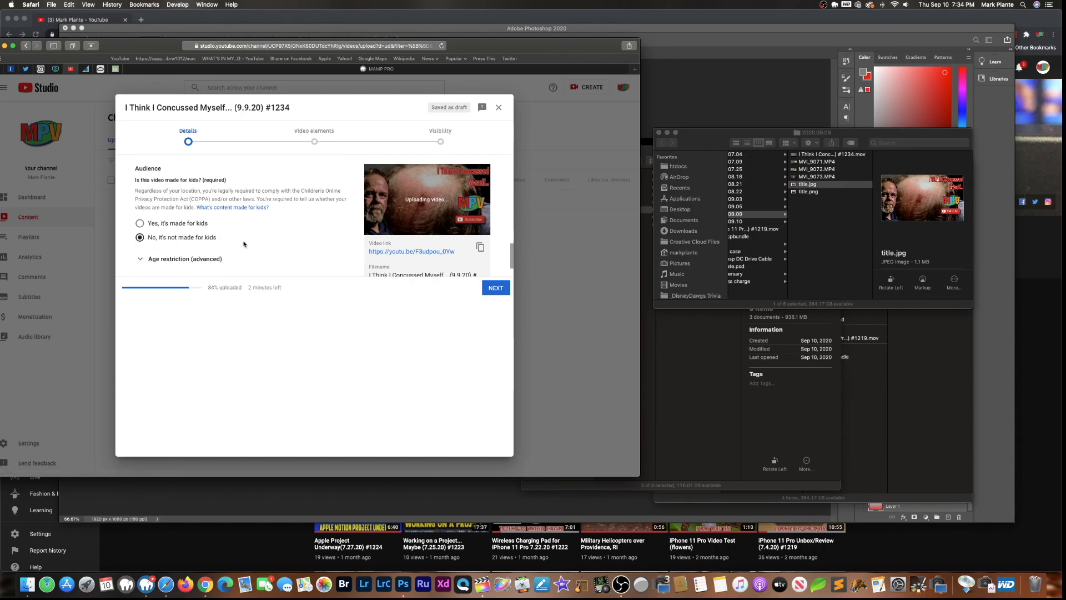
scroll(243, 244, "down", 2)
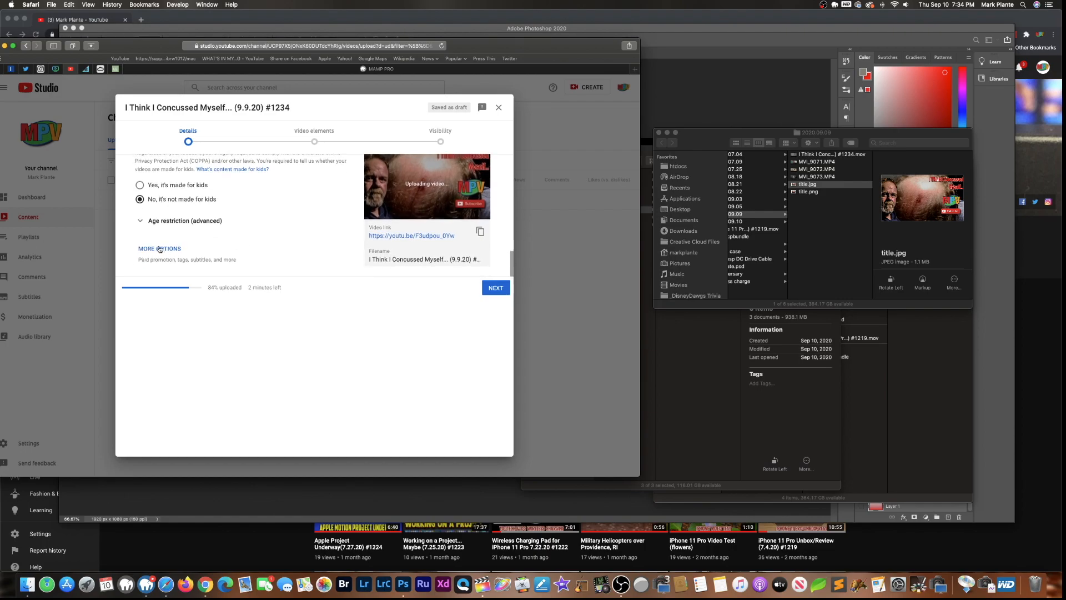
left_click(160, 250)
scroll(261, 246, "down", 3)
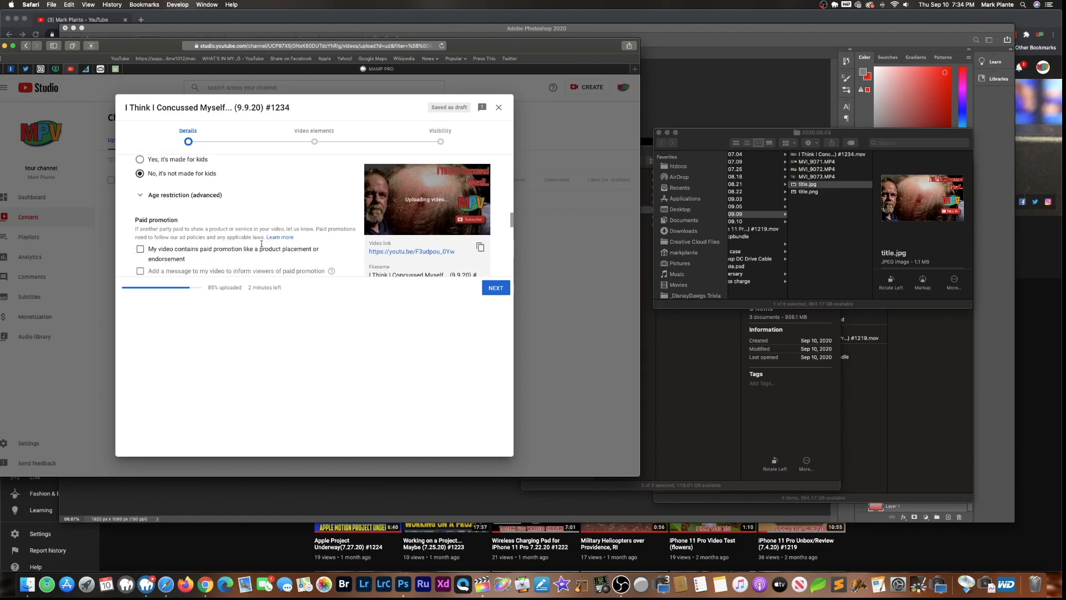
scroll(228, 233, "down", 3)
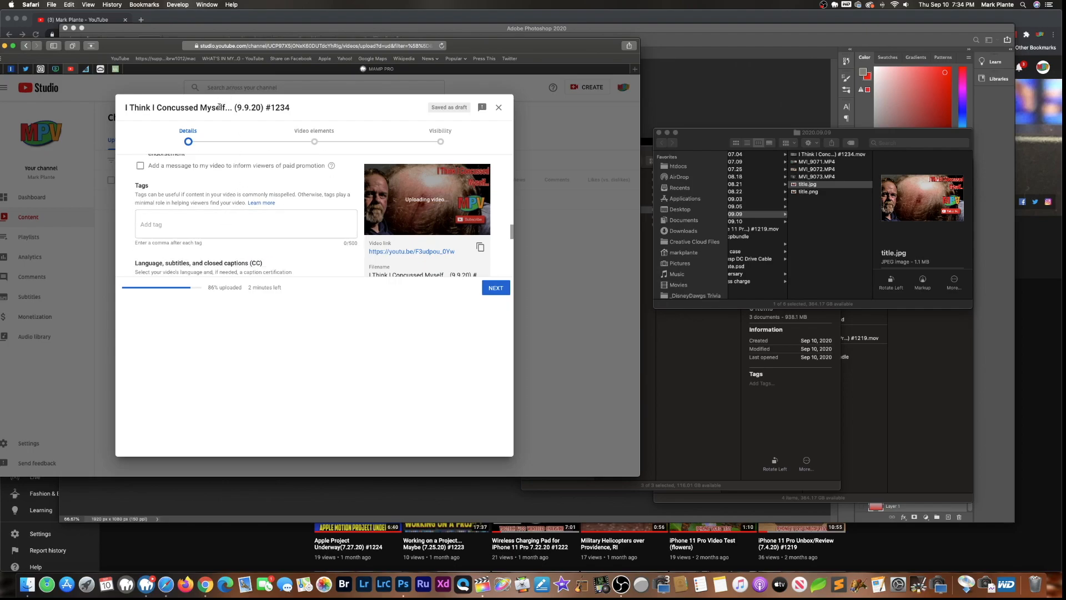
left_click_drag(226, 106, 125, 108)
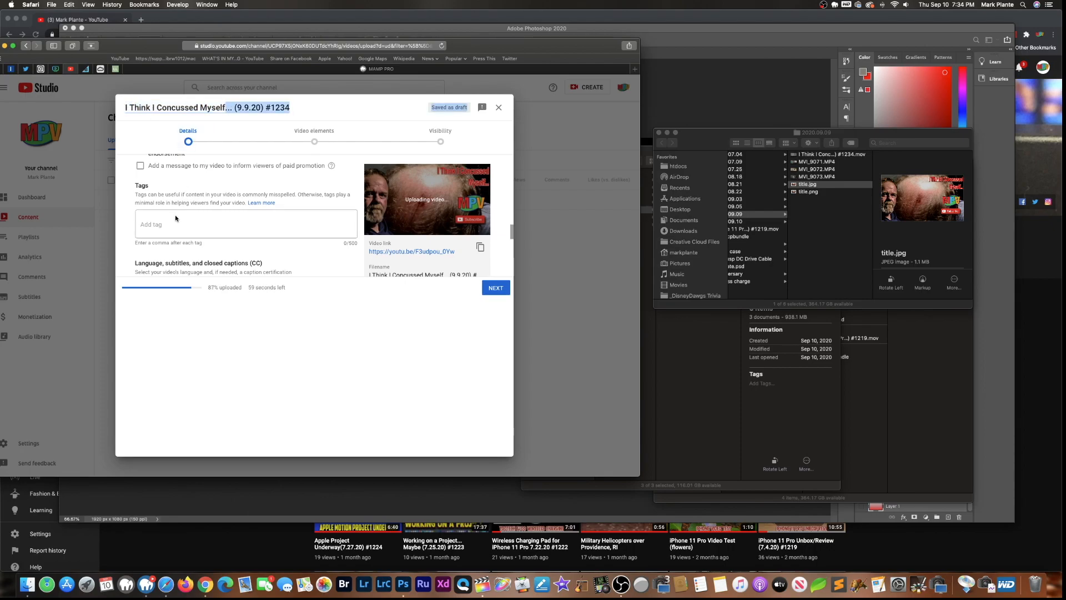
left_click(160, 223)
type("... (9.9.20) #1234Saved as draft")
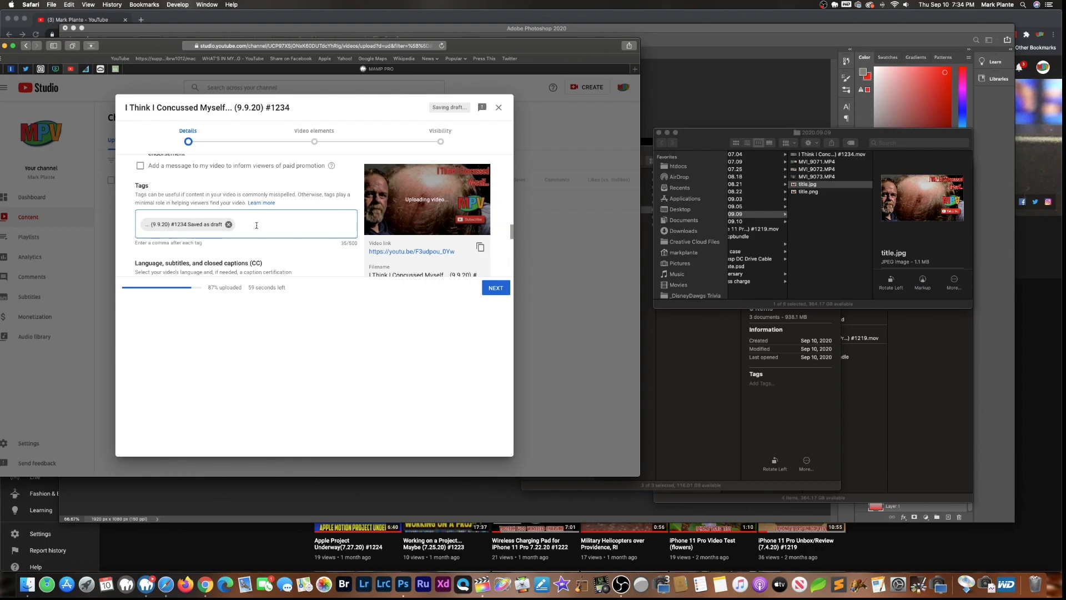
- Add the tags I Think I Concussed Myself, Concussion, Head Injury, Daily Vlog, Vlog, Vlogging, YouTuber and Creator
left_click_drag(226, 108, 124, 112)
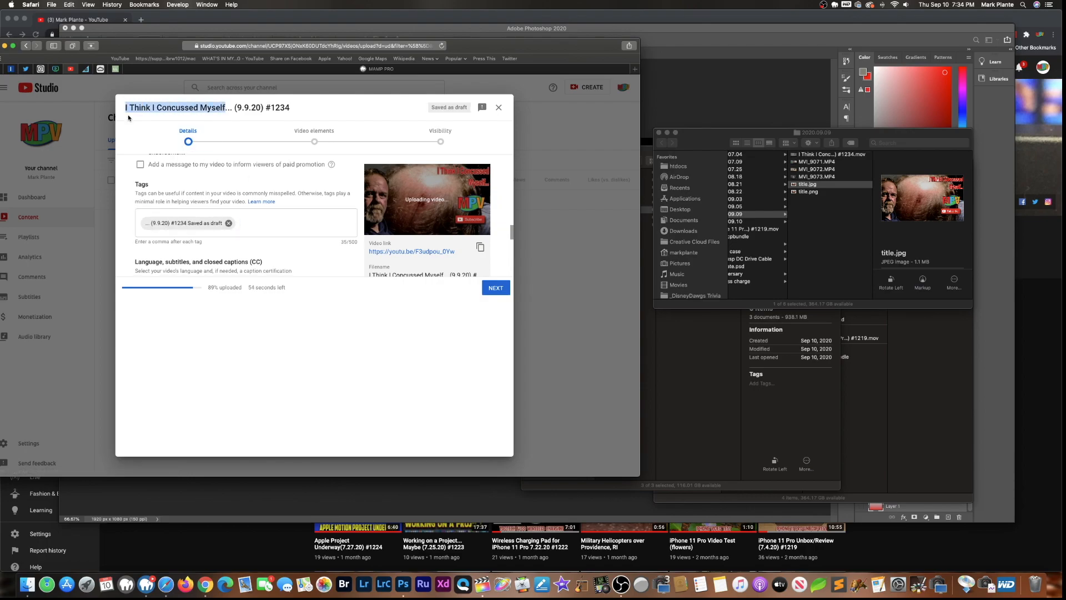
key("super+c")
left_click(261, 224)
key("super+v")
type("Concussion,Head Injury,Daily Vlog,Vlog,Vlogging,YouTuber,Creator,")
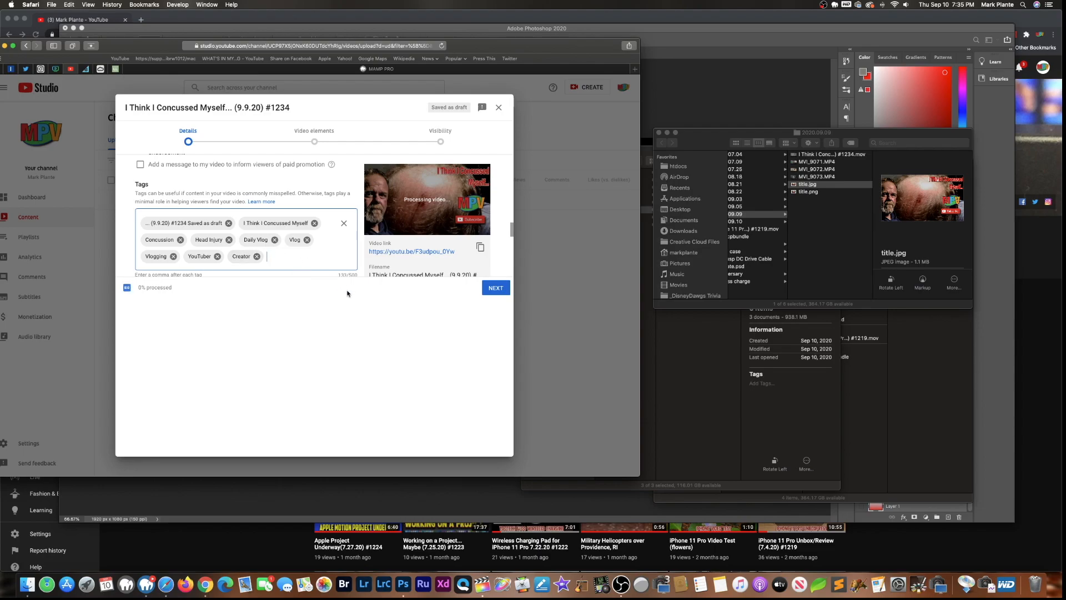
- Review the video language, caption certification, recording date and license settings, including the available caption certification choices
scroll(405, 253, "down", 3)
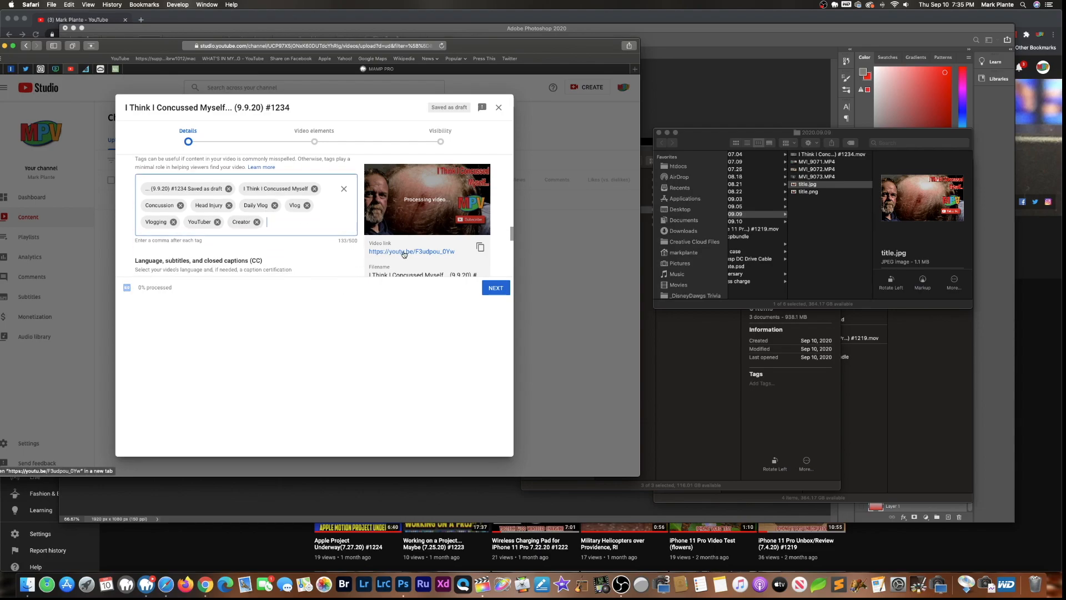
scroll(404, 253, "down", 1)
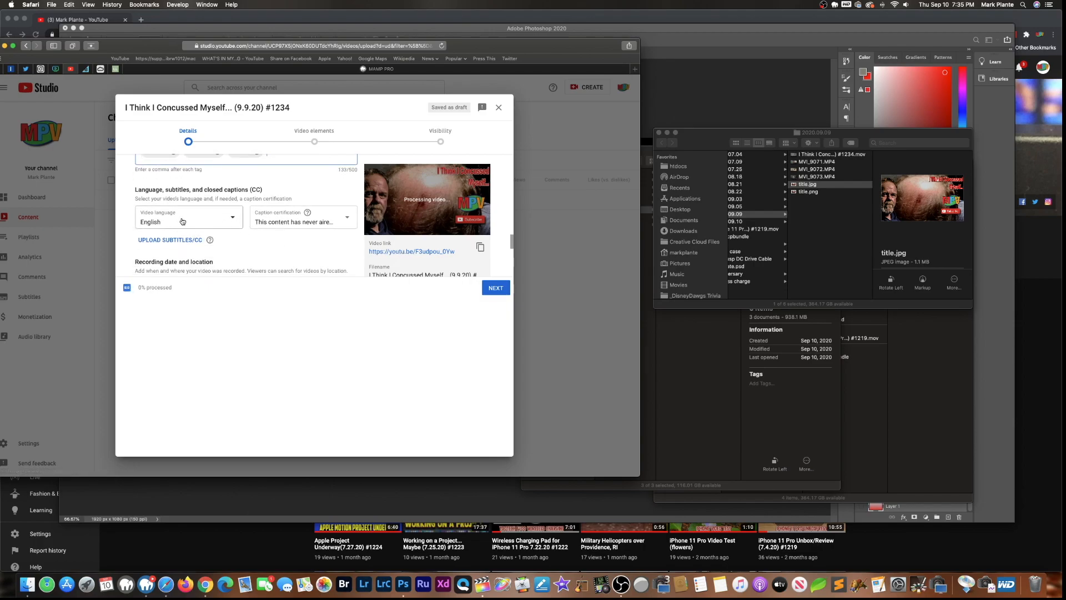
scroll(286, 226, "down", 1)
scroll(285, 222, "down", 1)
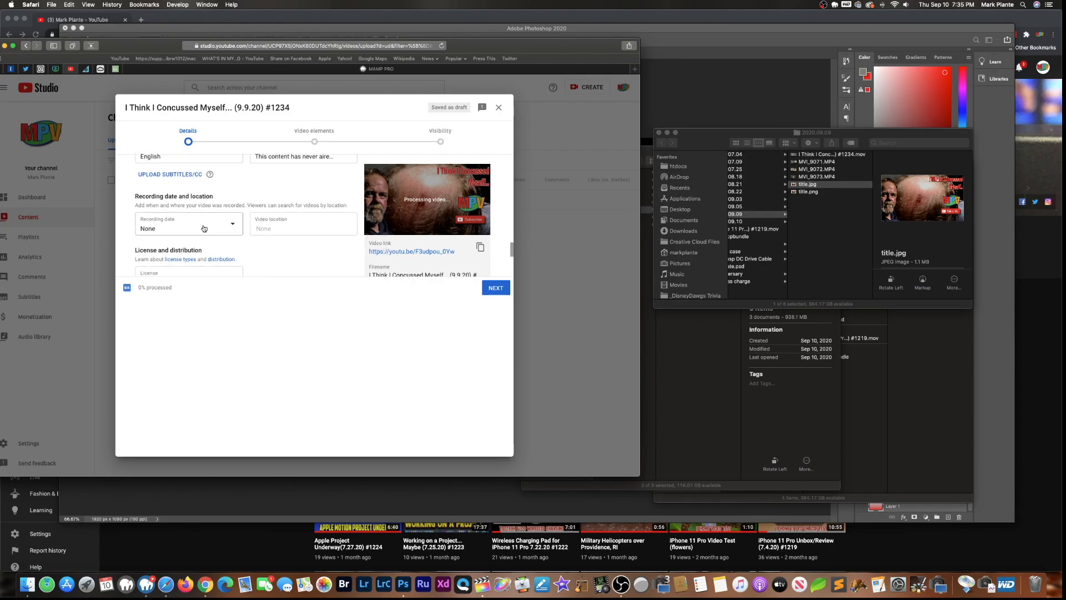
left_click(325, 200)
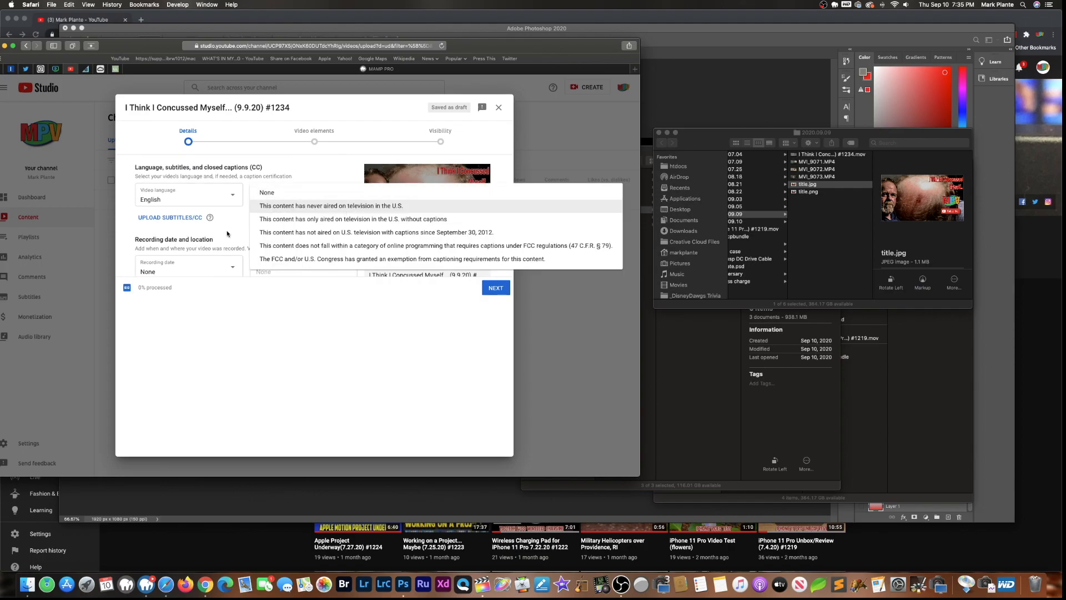
key("Return")
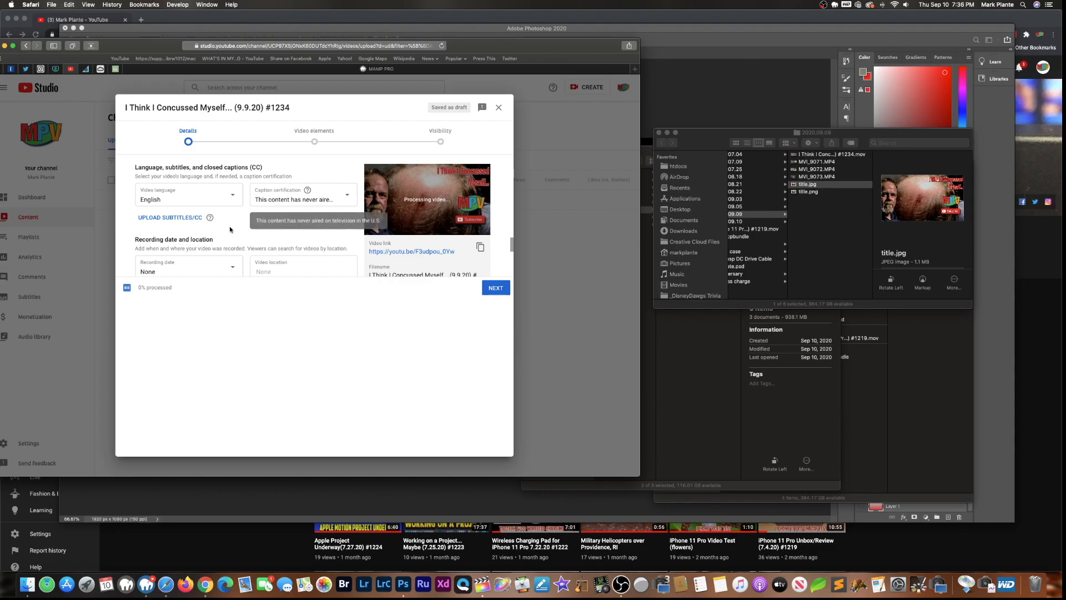
scroll(230, 229, "down", 3)
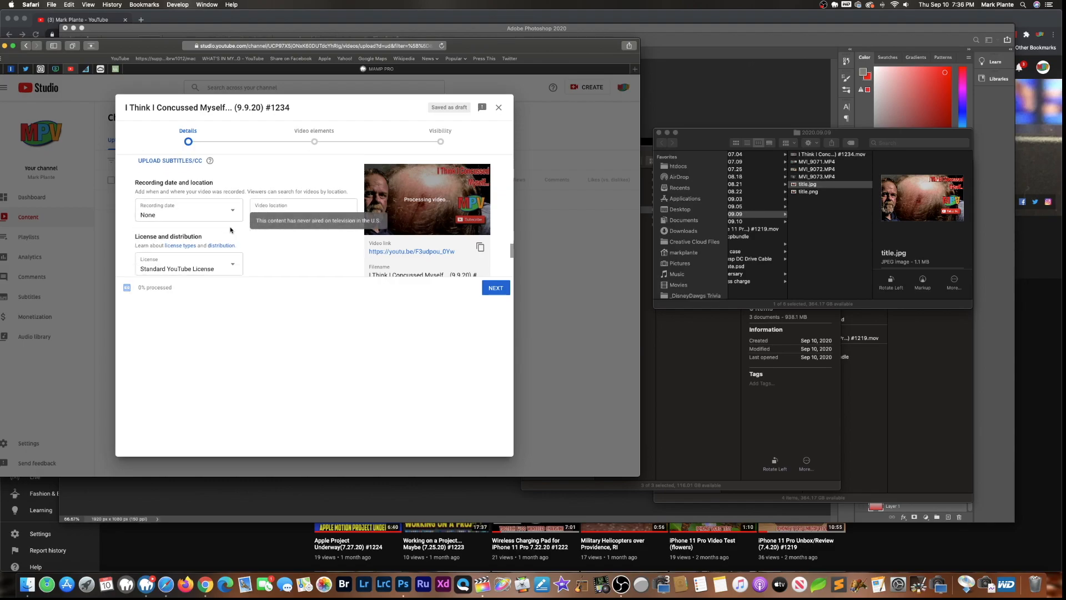
scroll(291, 251, "down", 2)
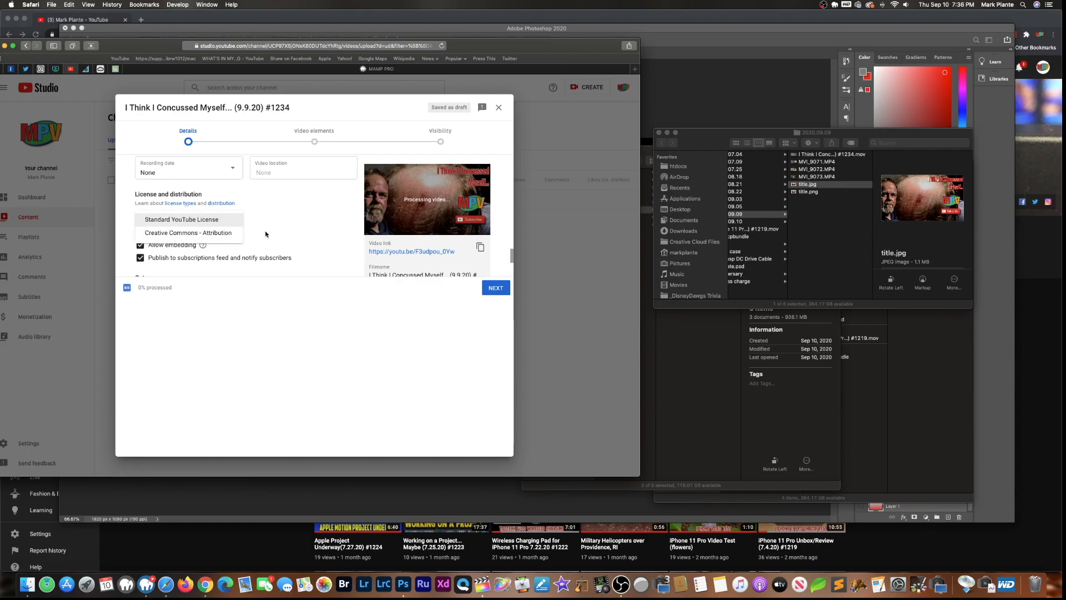
- Review the video category choices and the comment visibility, comment sorting and ratings settings
scroll(310, 231, "down", 1)
scroll(292, 231, "down", 5)
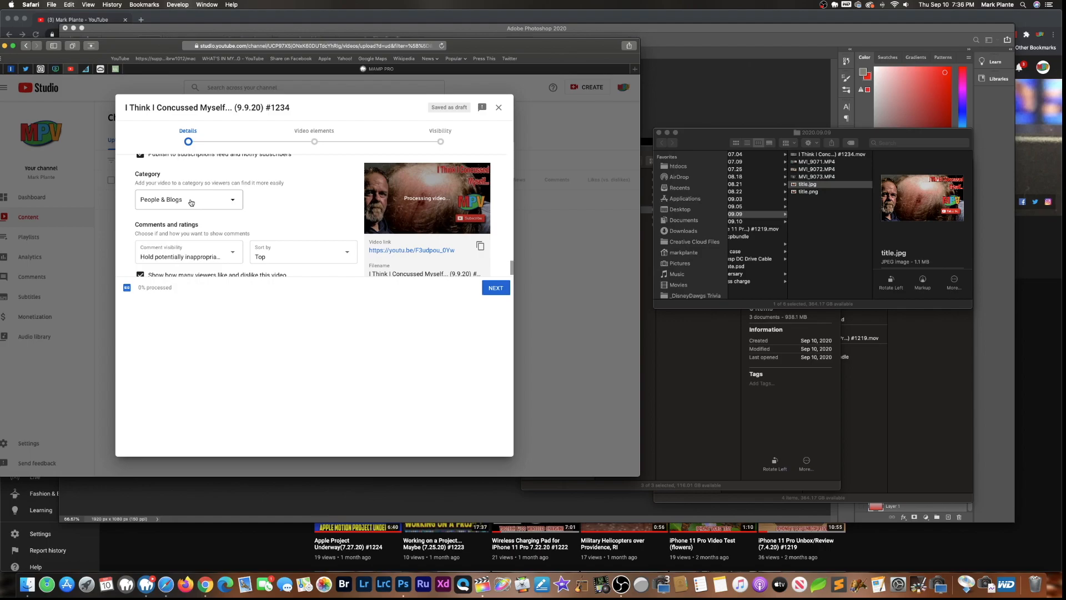
left_click(192, 203)
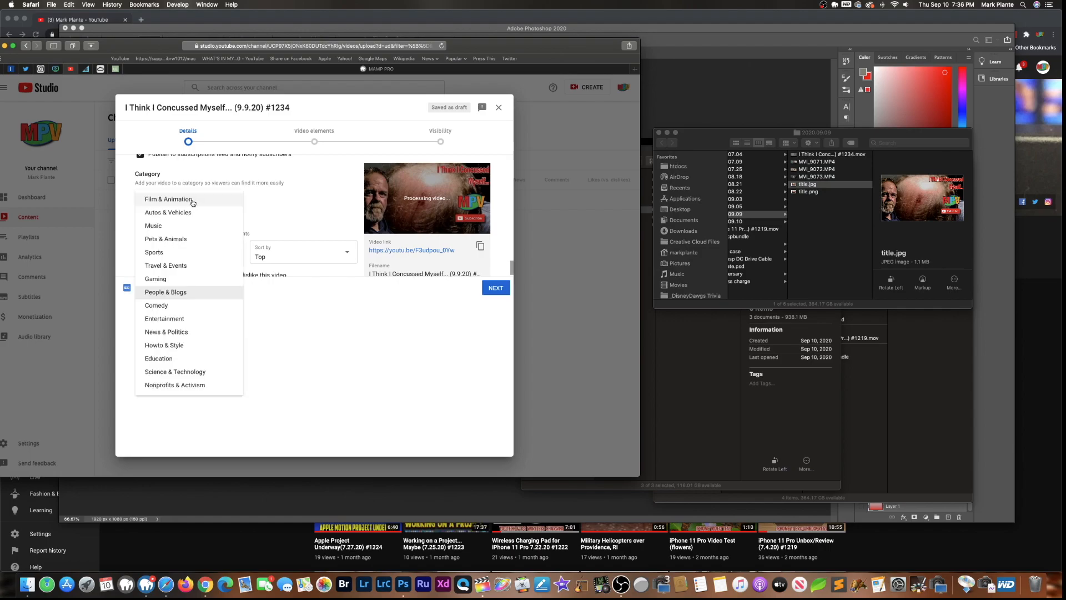
left_click(306, 210)
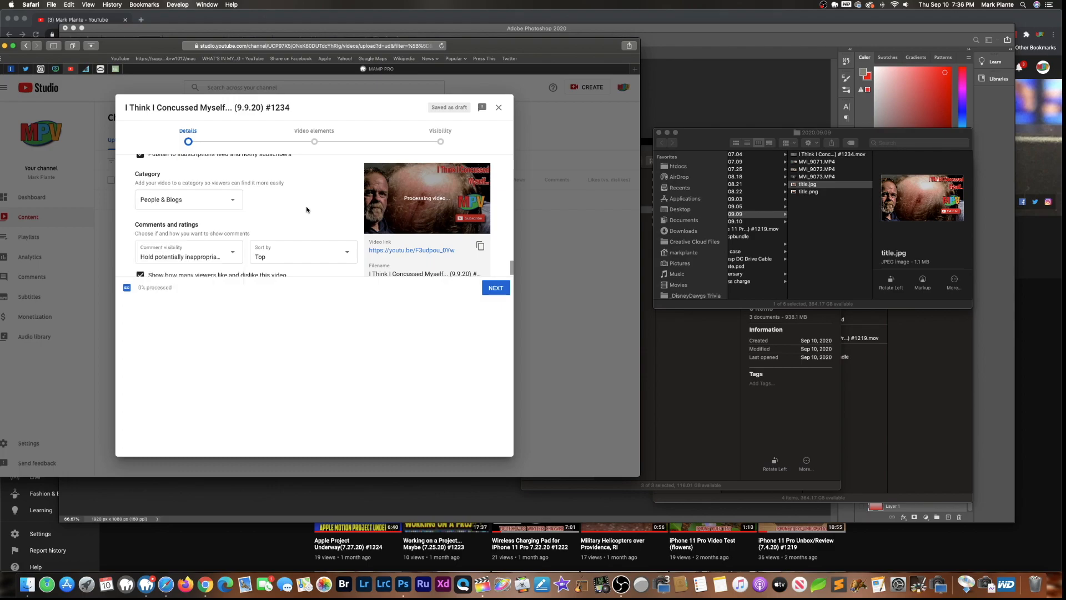
scroll(249, 215, "down", 1)
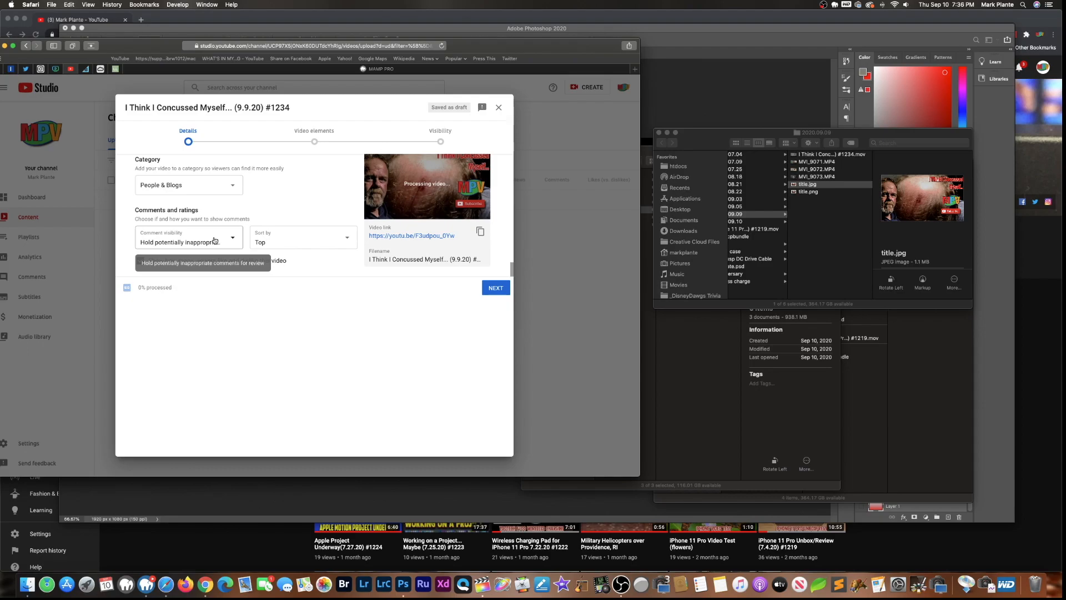
left_click(282, 240)
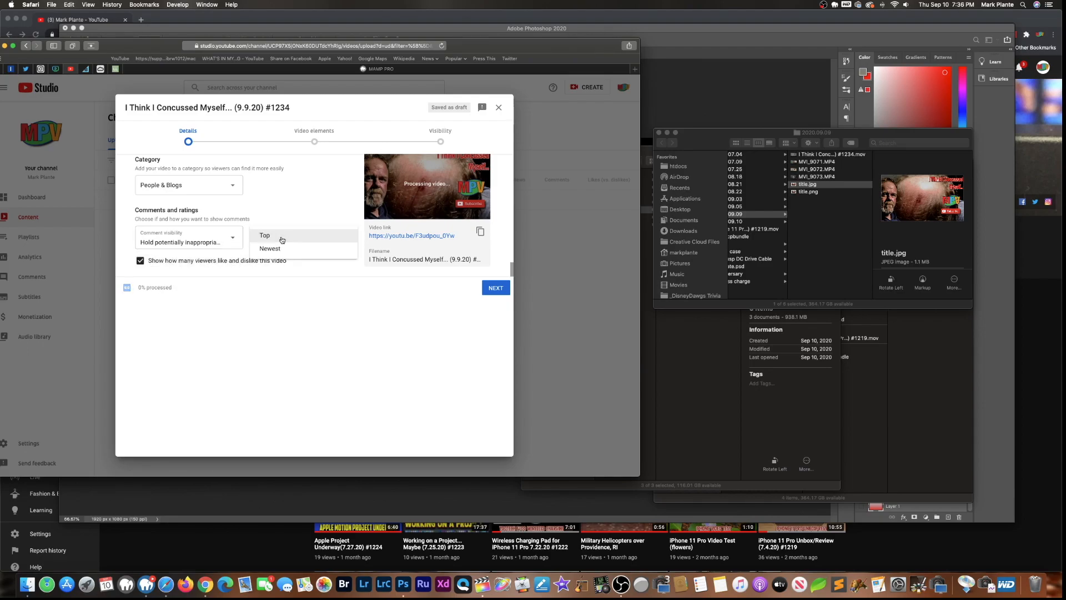
left_click(294, 207)
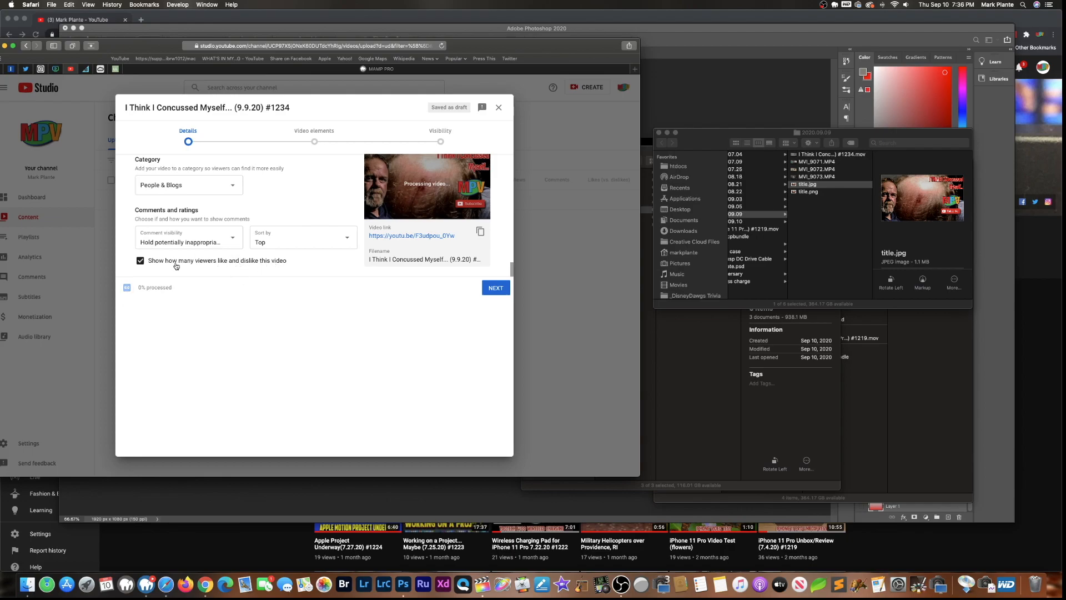
- Continue to the video elements and import the end screen from the "I bought a $15 HDMI Capture Card..." video
left_click(492, 288)
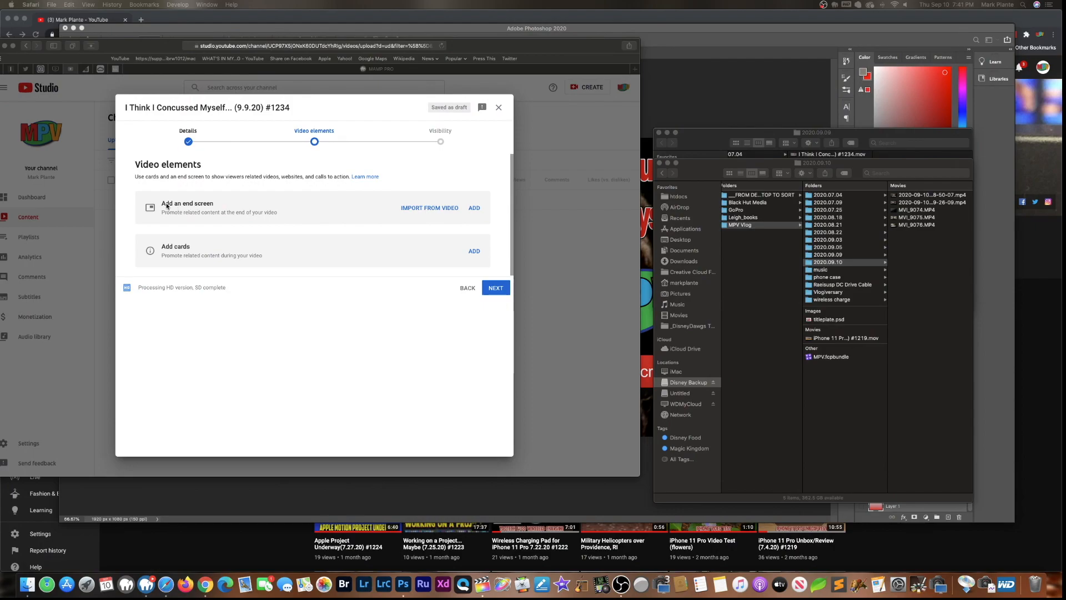
key("super+Tab")
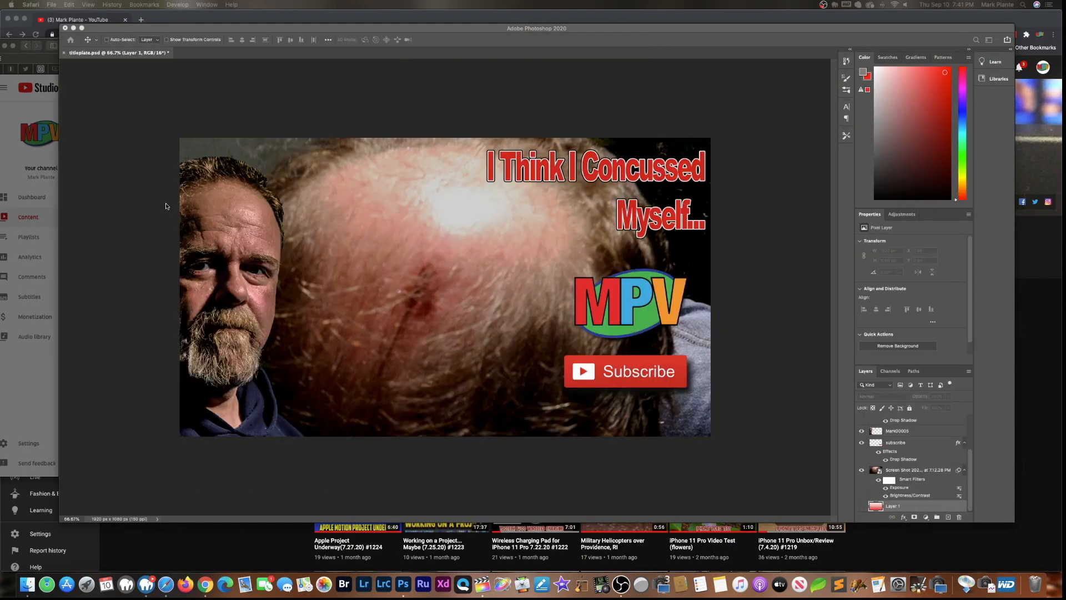
left_click(25, 375)
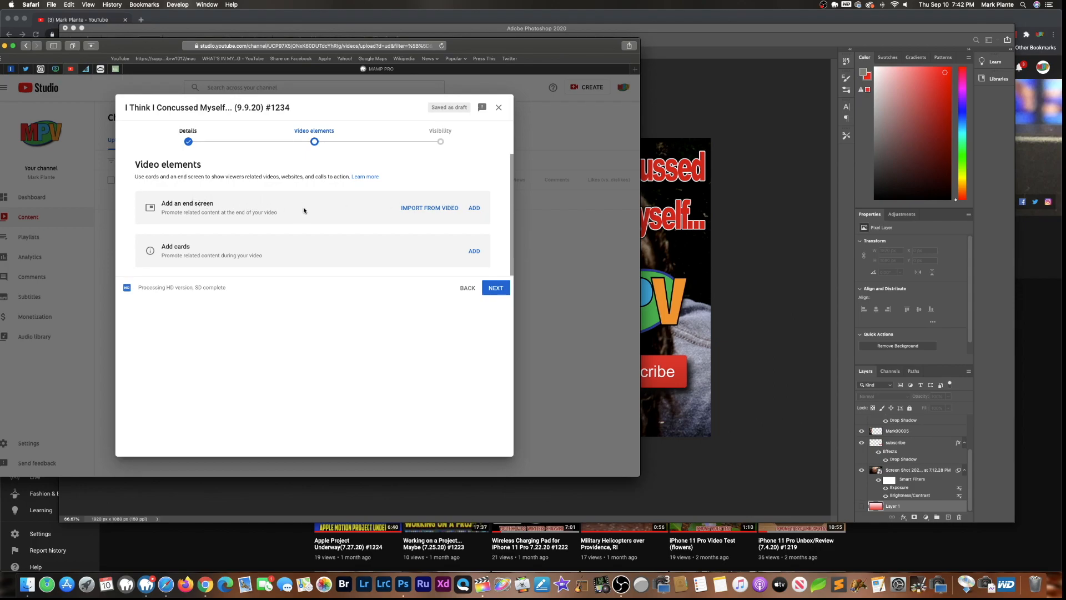
left_click(439, 209)
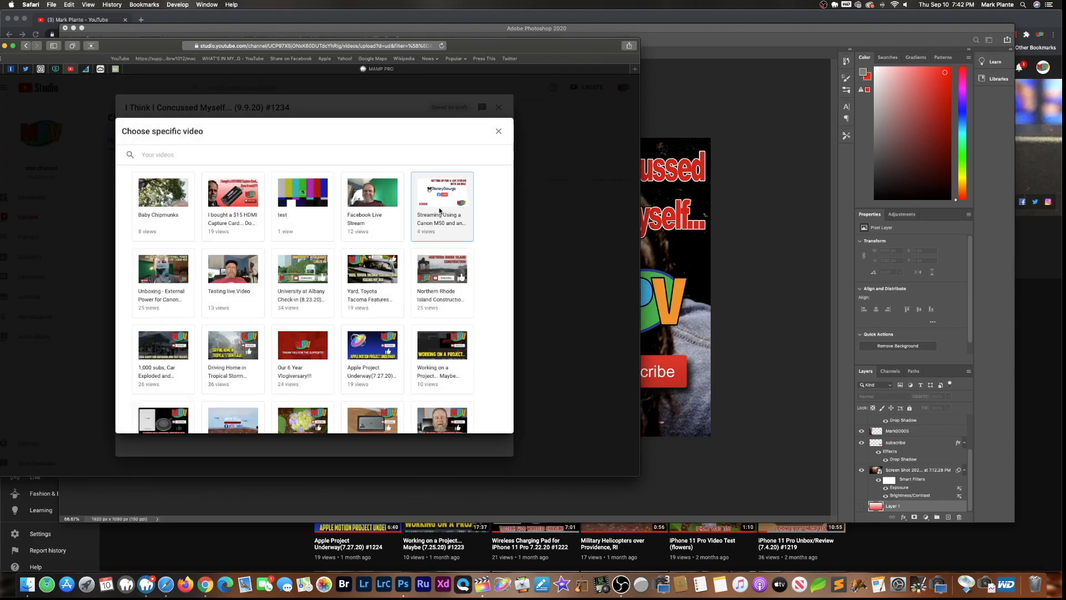
left_click(239, 211)
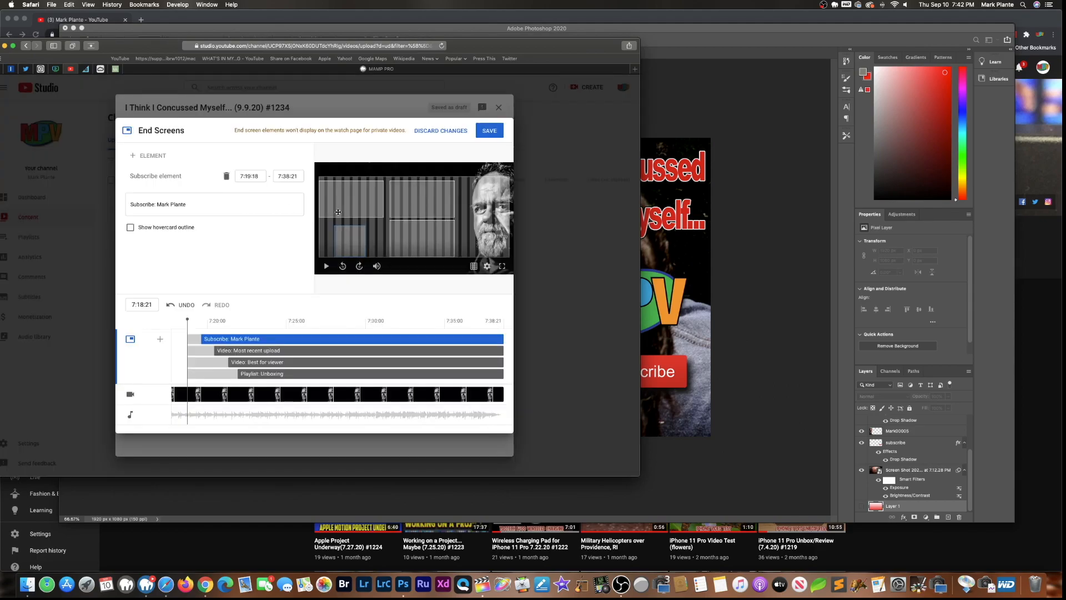
- Play the imported end screen to check its subscribe, video and playlist elements, and save it
left_click(325, 268)
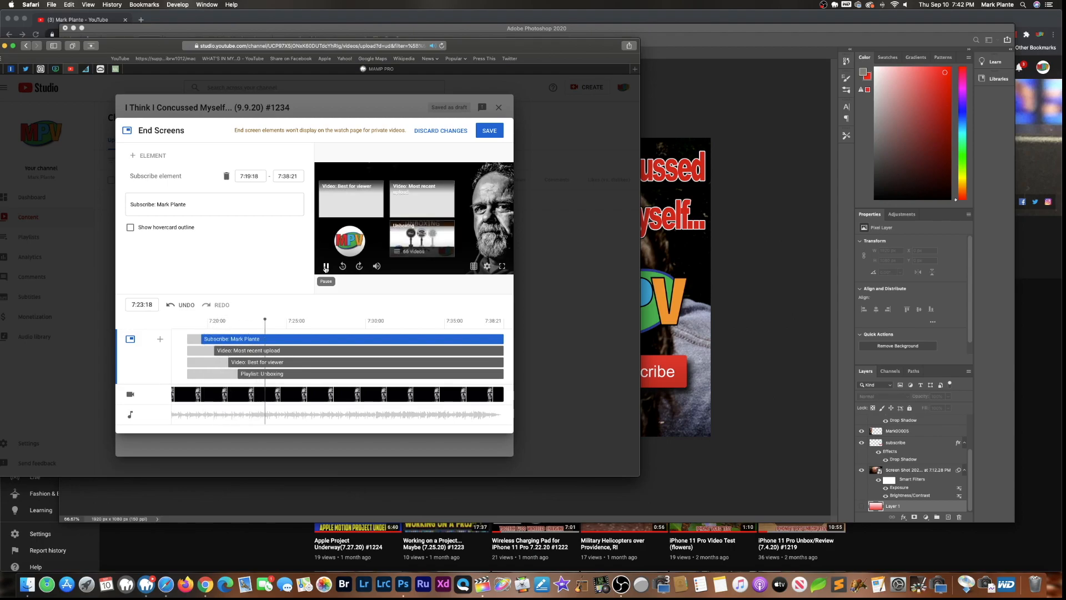
left_click(325, 267)
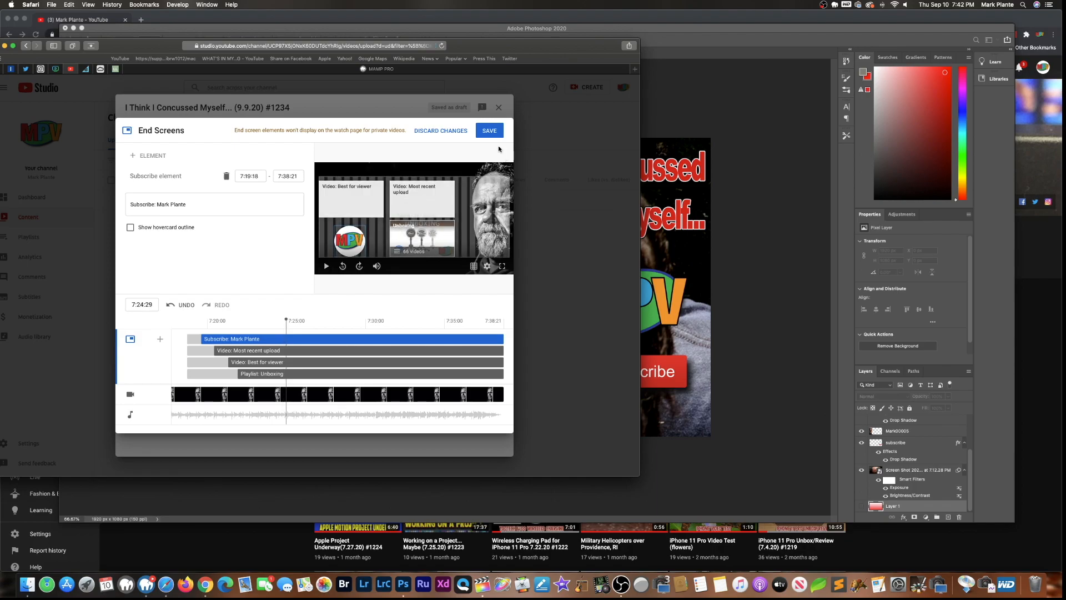
left_click(488, 131)
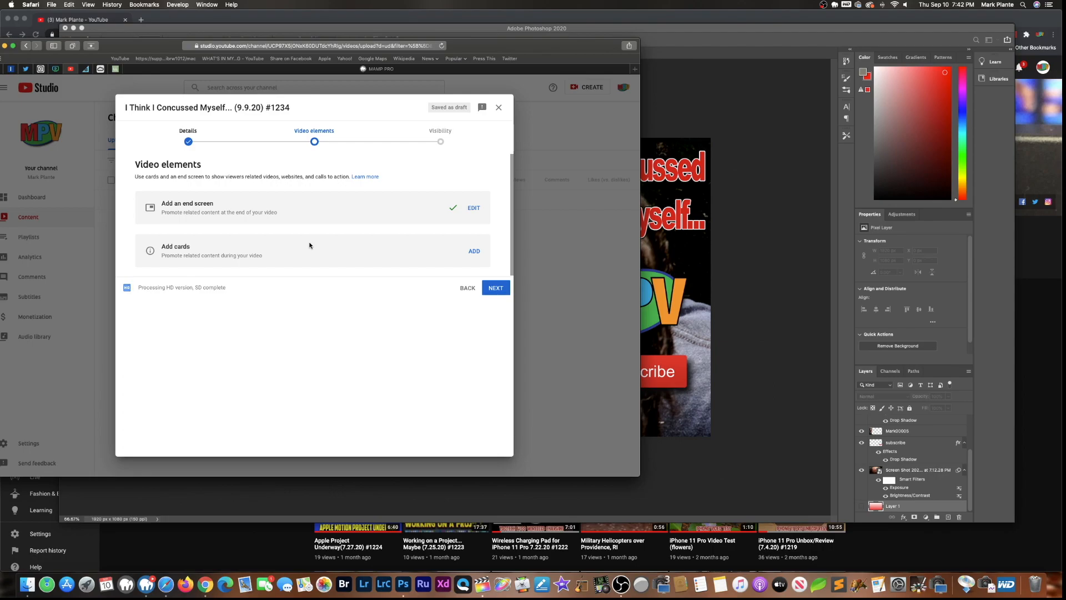
- Add a link card to the video that points to the channel owner's blog website
left_click(475, 251)
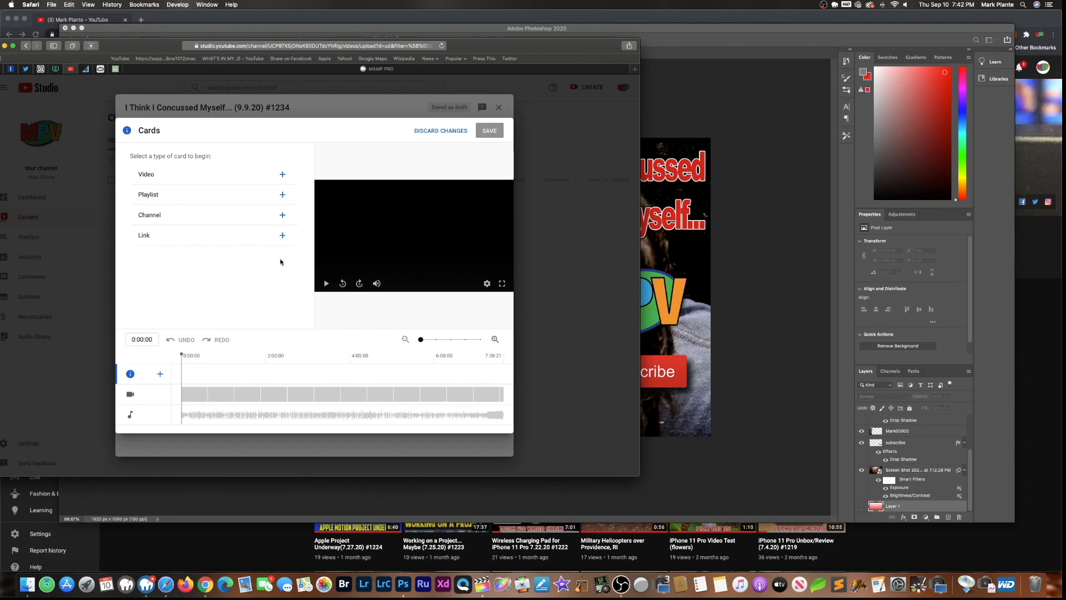
left_click(282, 235)
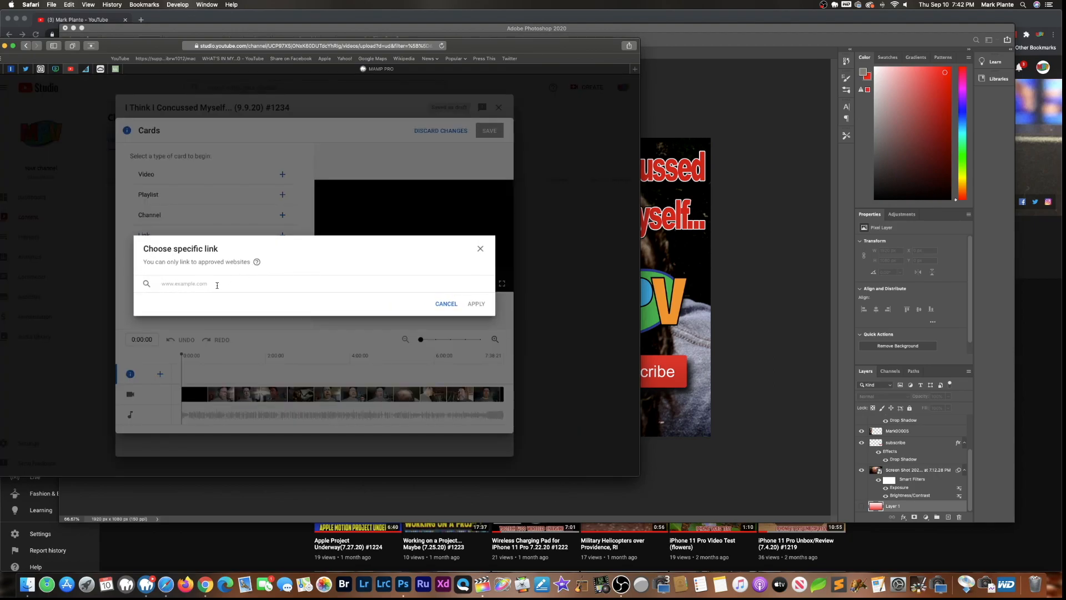
type("www.markplante.com")
left_click(477, 304)
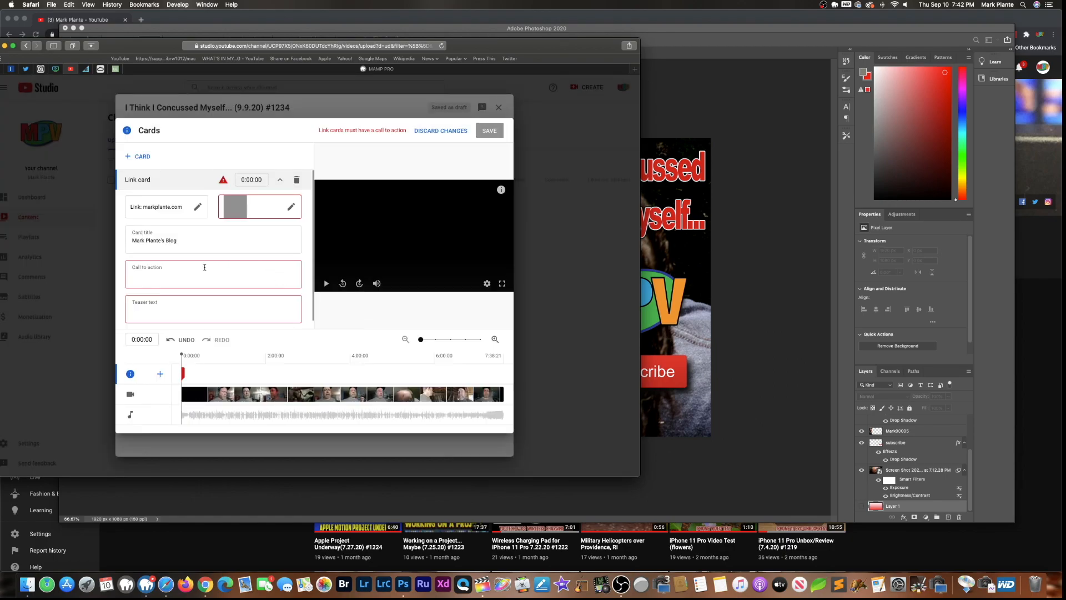
- Set the link card's call to action and teaser text to "Visit Our Blog" and preview the video at about the two-minute mark
left_click(184, 275)
type("og")
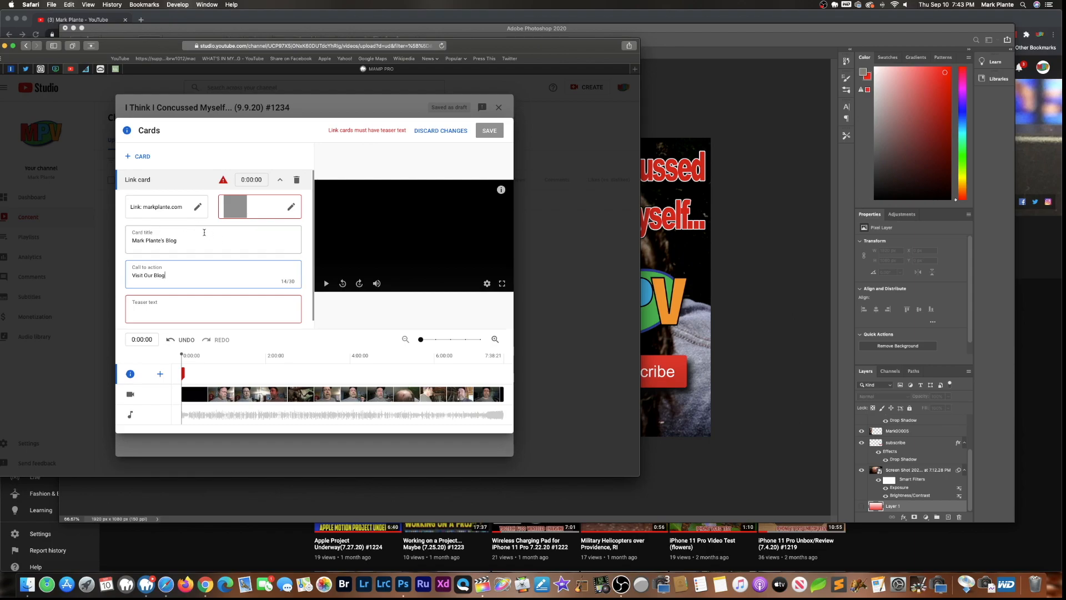
left_click_drag(164, 275, 120, 271)
key("super+c")
left_click(166, 309)
key("super+v")
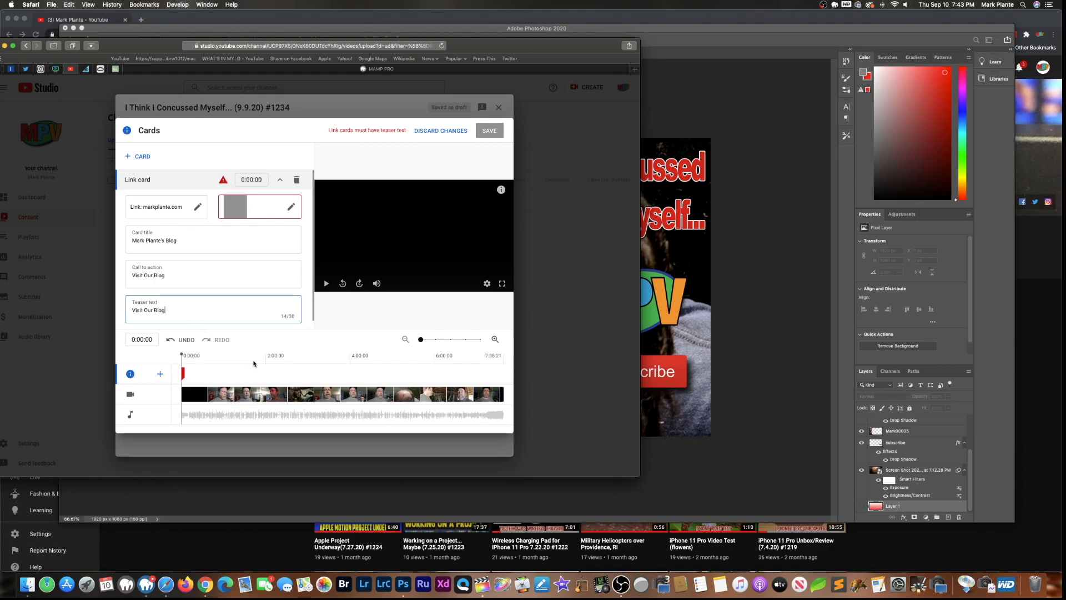
left_click_drag(191, 355, 266, 356)
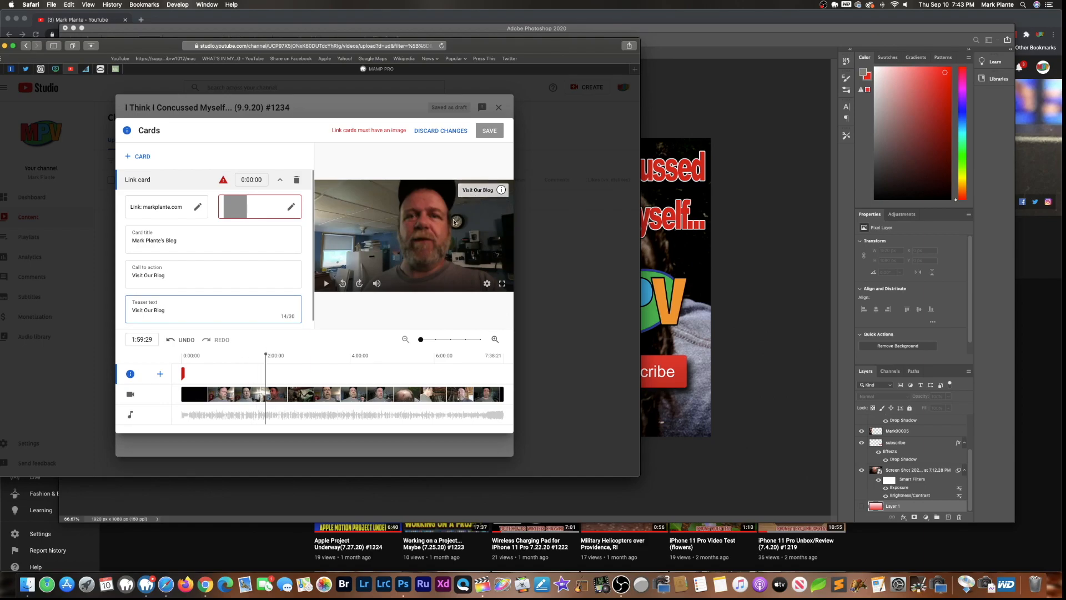
left_click(487, 132)
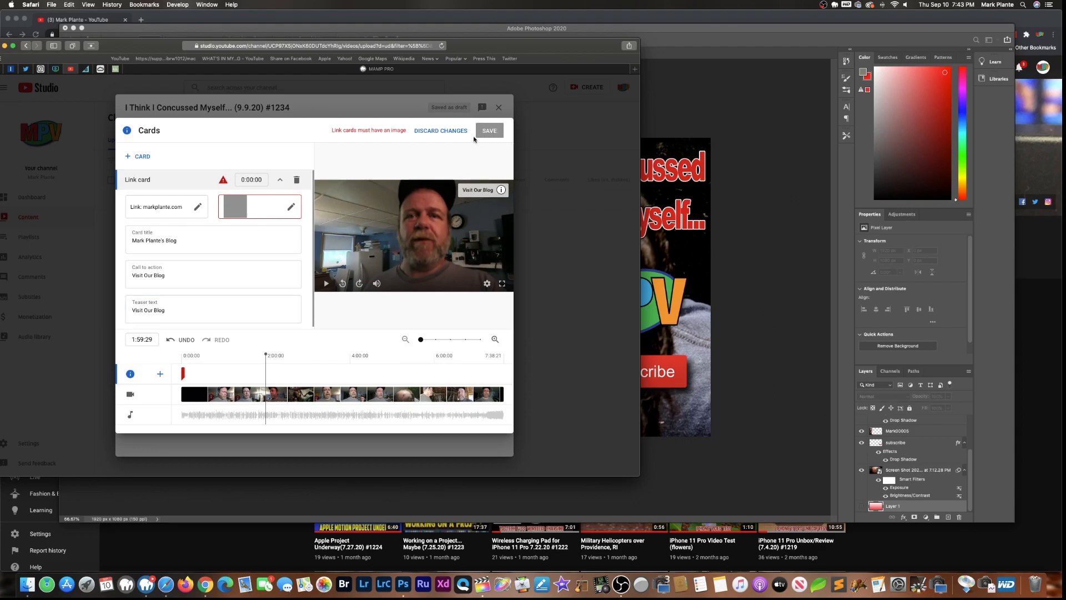
- Start uploading a custom image for the link card and browse the Disney Backup drive's image folders for a suitable file
left_click(237, 206)
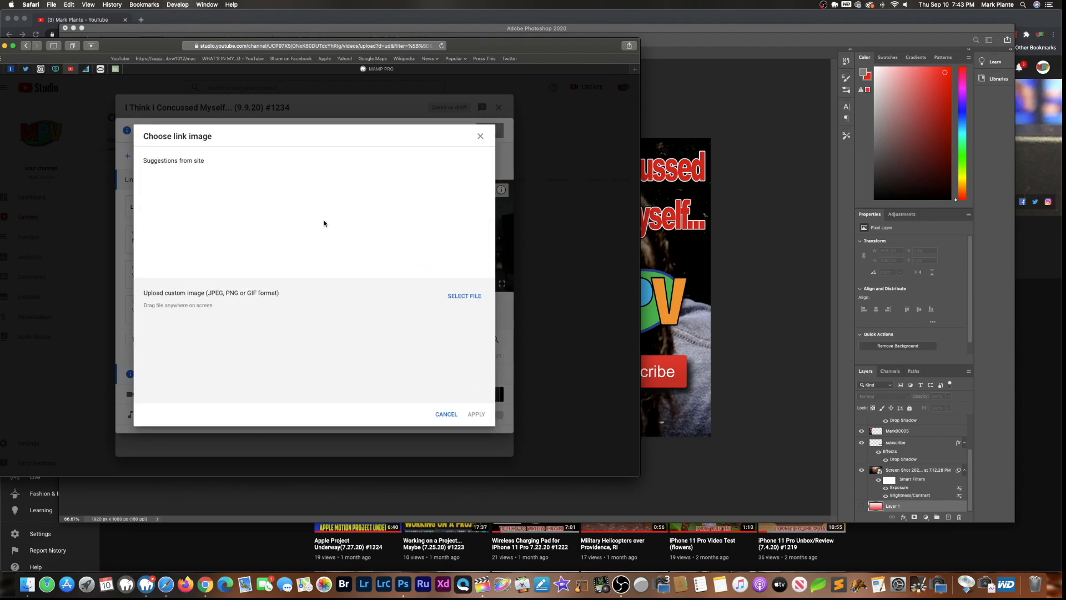
left_click(464, 296)
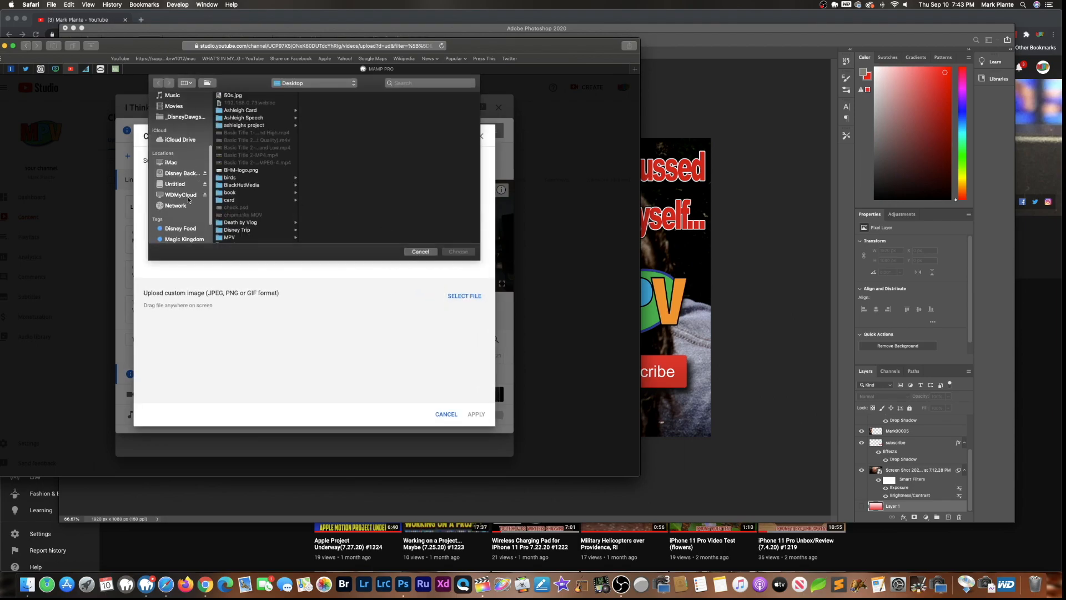
scroll(354, 196, "down", 8)
left_click(327, 169)
left_click(404, 98)
left_click(251, 177)
left_click(253, 184)
left_click(256, 140)
left_click(339, 163)
left_click(415, 117)
left_click(333, 95)
left_click(428, 138)
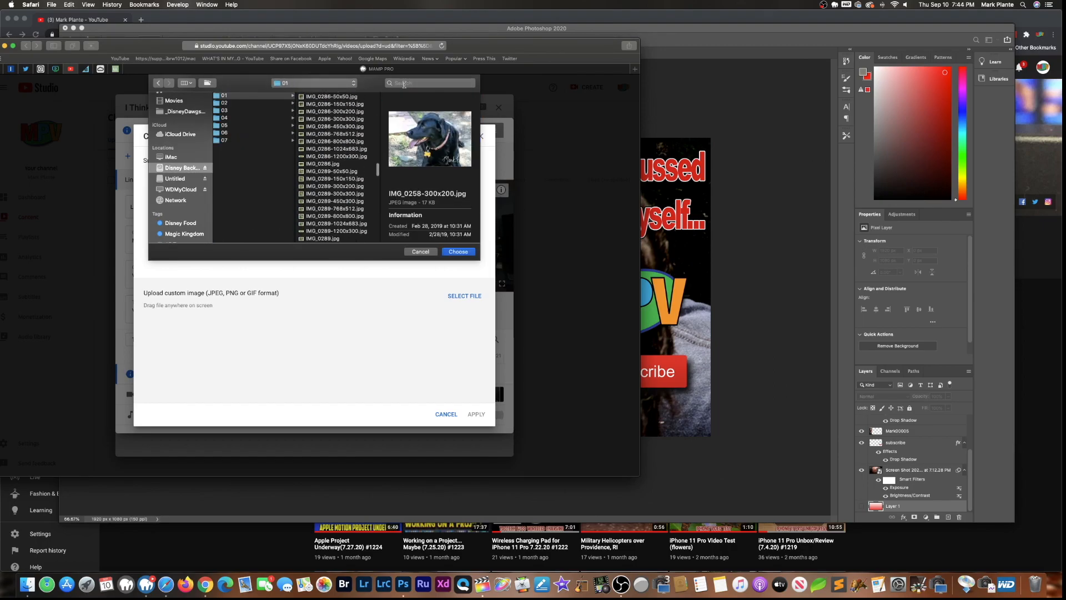
- Search the files for "MPV" and apply the MPV logo as the link card's image
left_click(430, 83)
type("MPV")
left_click(472, 98)
left_click(282, 111)
left_click(272, 147)
left_click(240, 166)
left_click(458, 251)
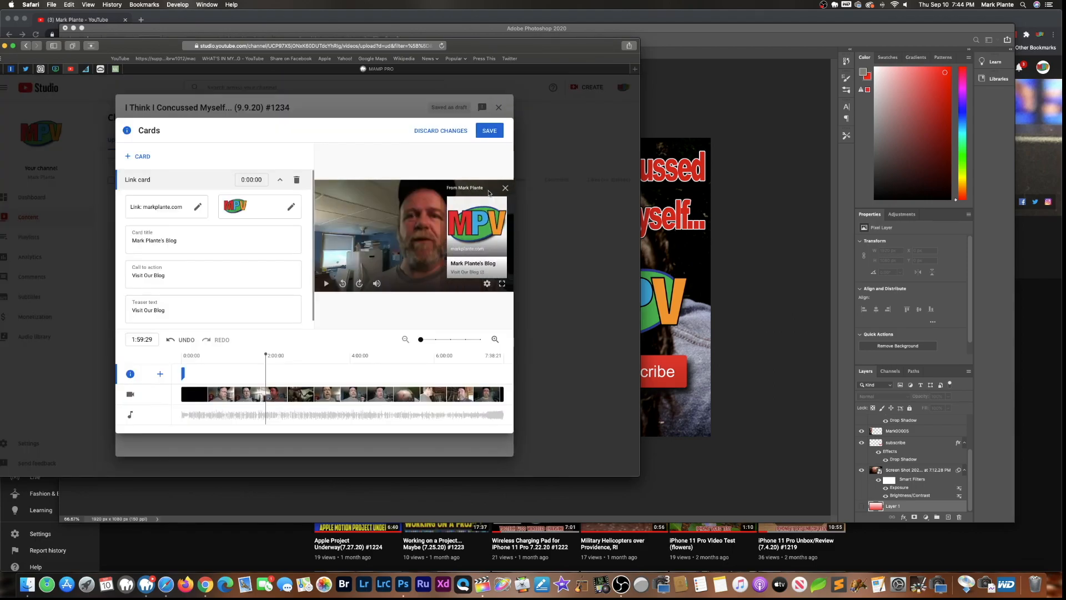
- Close the card preview, save the link card and continue to the visibility settings
left_click(505, 189)
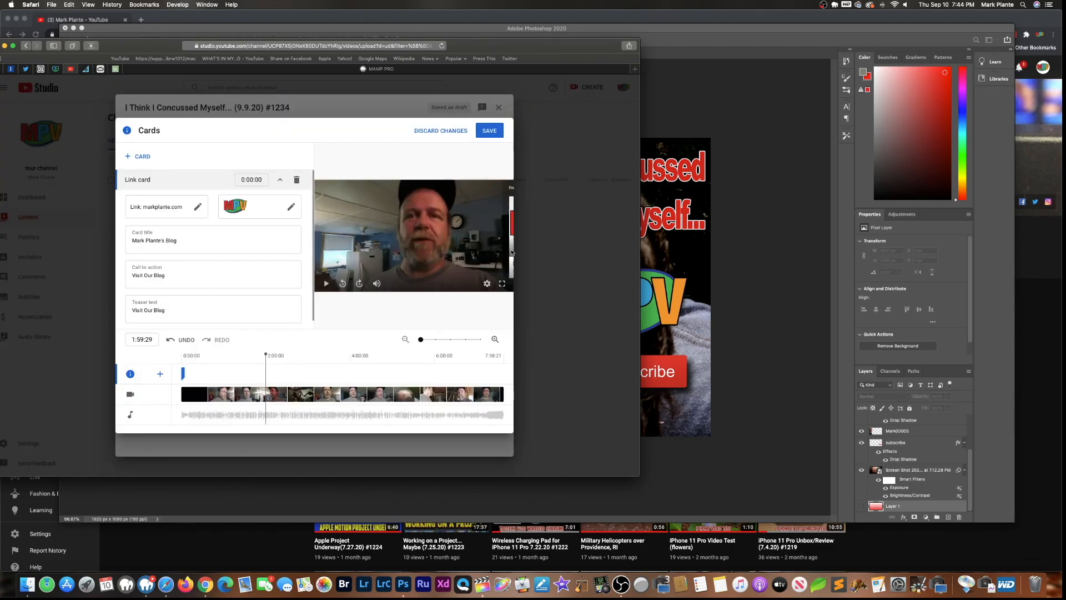
left_click(484, 130)
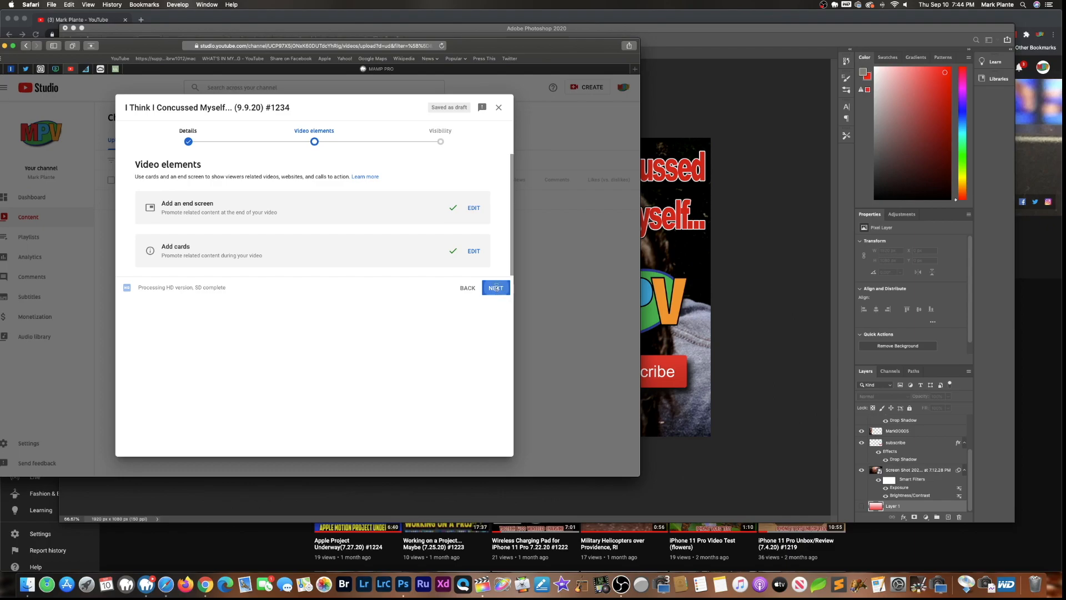
left_click(495, 288)
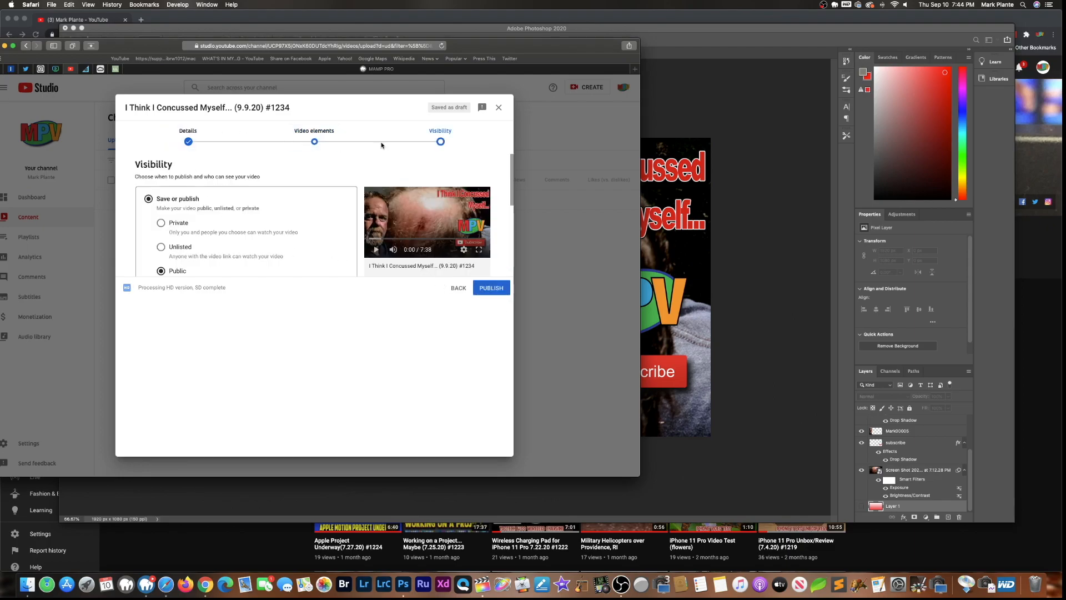
- Review the visibility, premiere and schedule options, and publish the video as Public
scroll(285, 209, "down", 2)
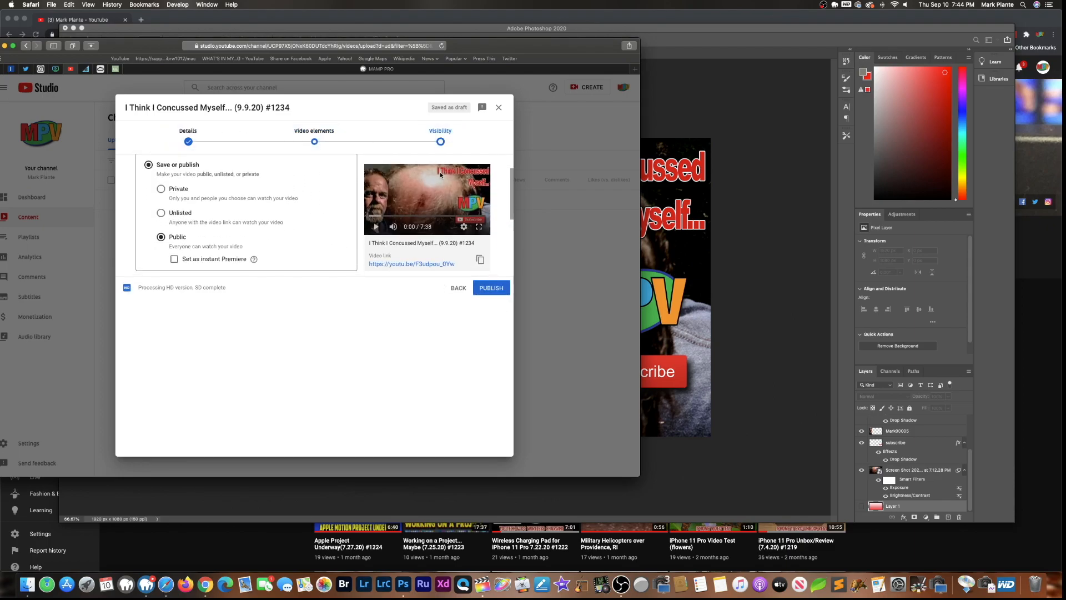
scroll(198, 173, "up", 2)
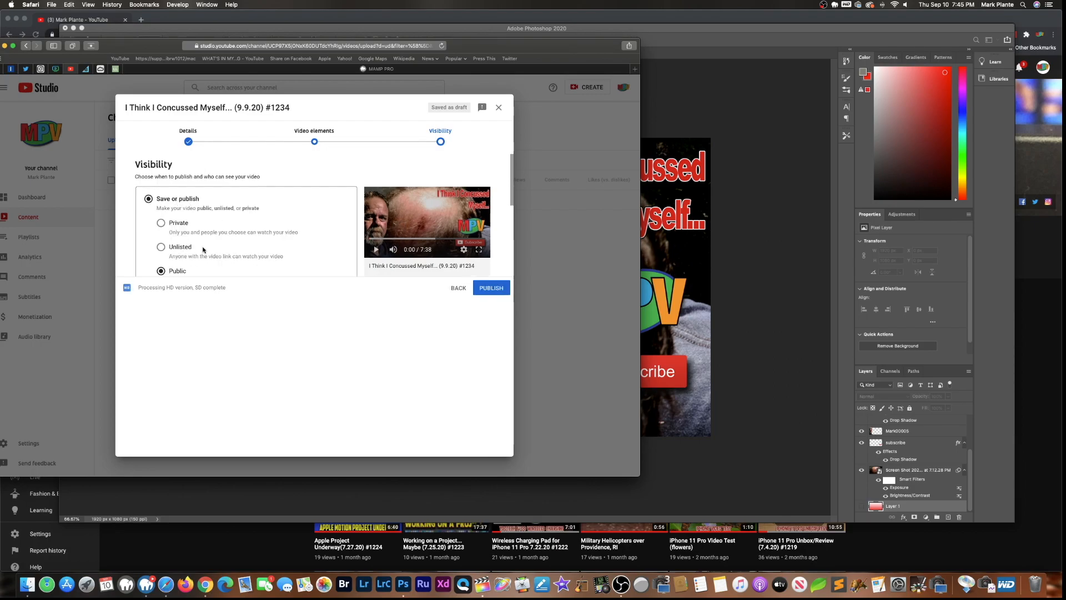
scroll(245, 245, "down", 5)
scroll(245, 245, "down", 2)
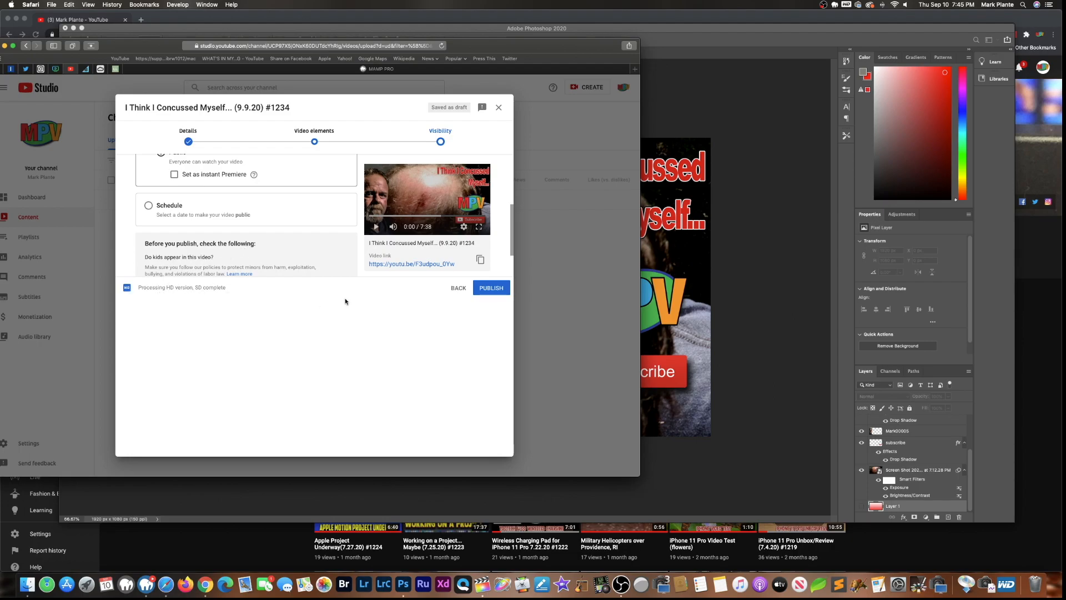
left_click(491, 287)
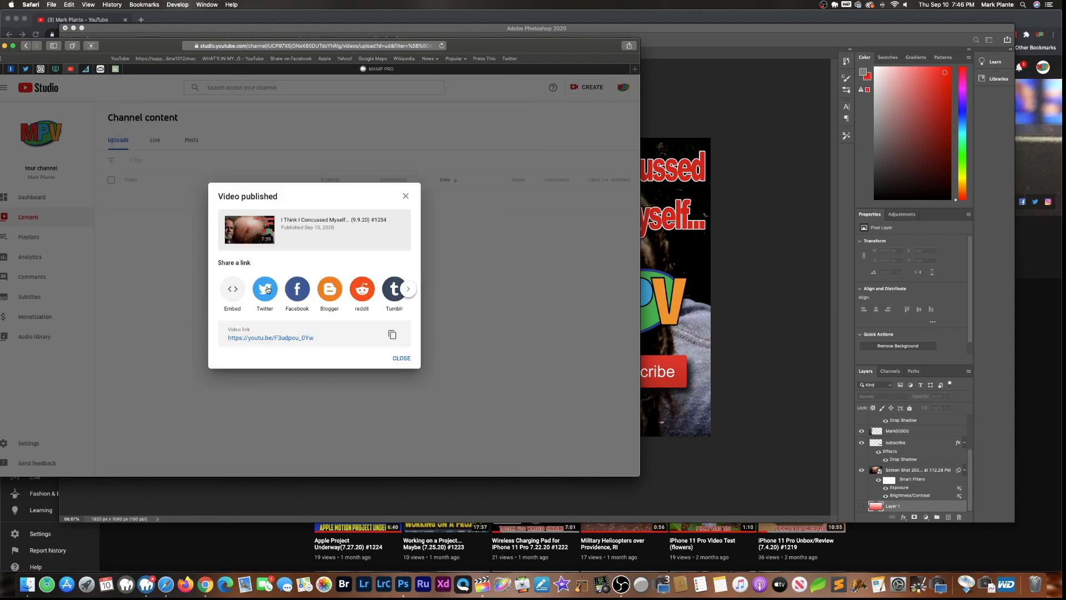
- Open the Facebook share form for the published video and move its window fully into view
scroll(275, 290, "right", 2)
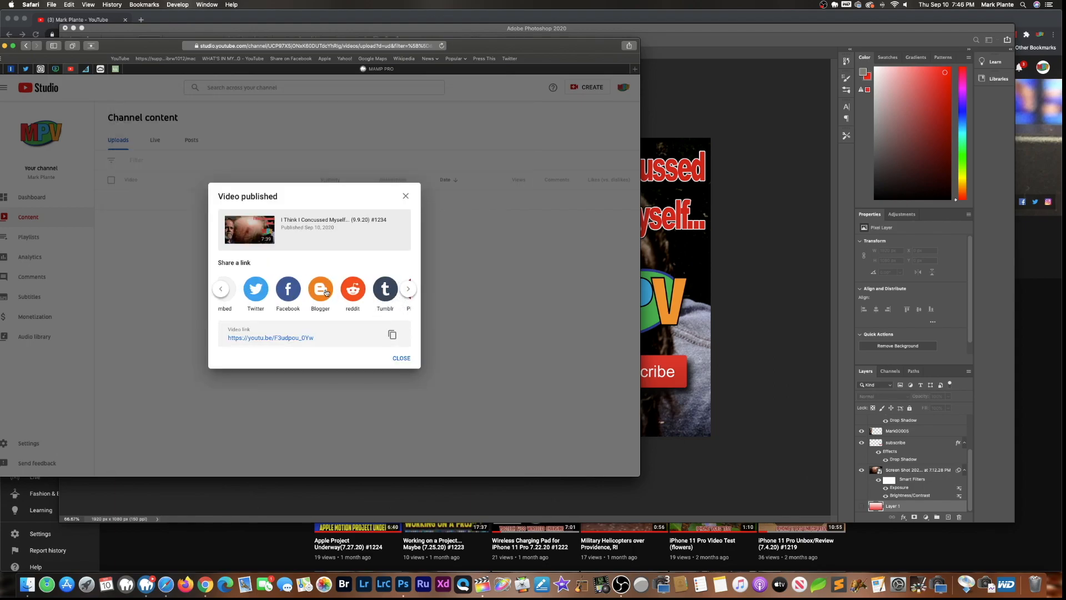
left_click(288, 289)
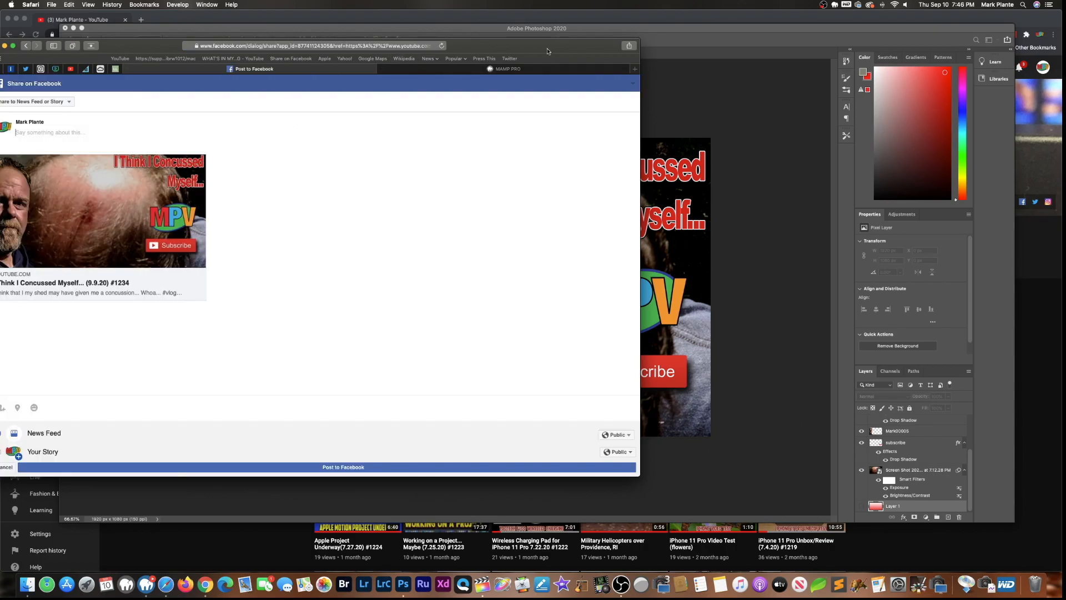
left_click_drag(512, 51, 661, 42)
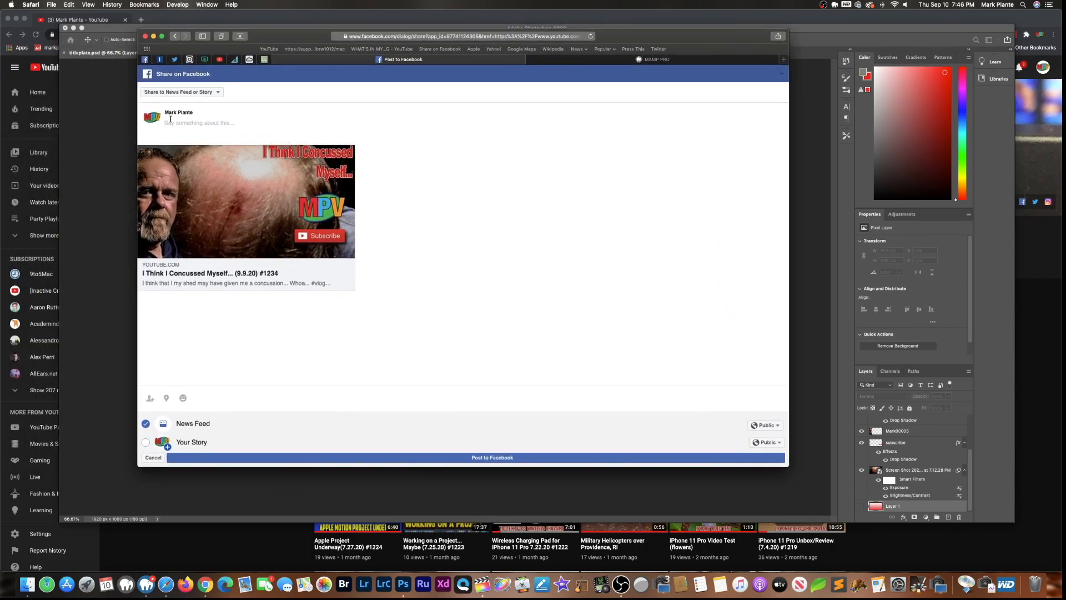
- Include Your Story alongside News Feed and post the video share to Facebook
left_click(146, 442)
left_click(513, 457)
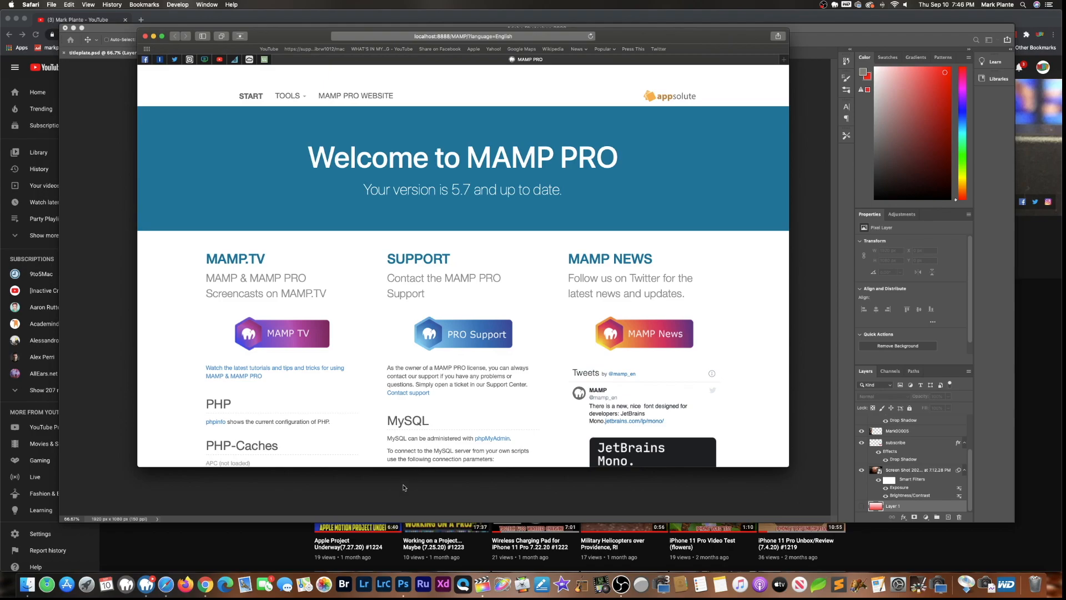
- Return to the published-video dialog in YouTube Studio and share the video on Twitter with the prefilled tweet
left_click(219, 59)
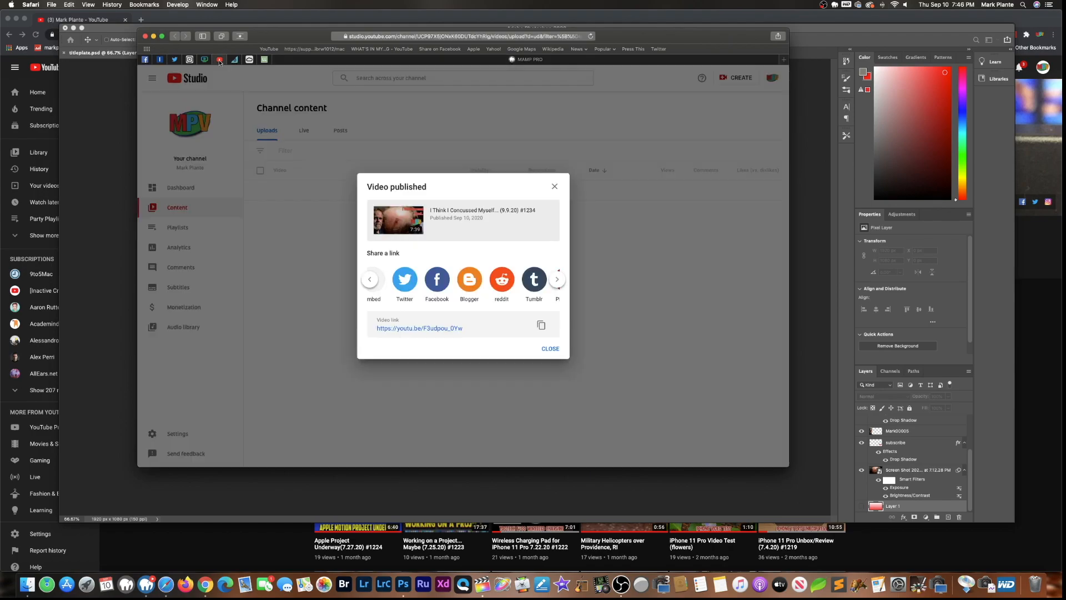
left_click(406, 281)
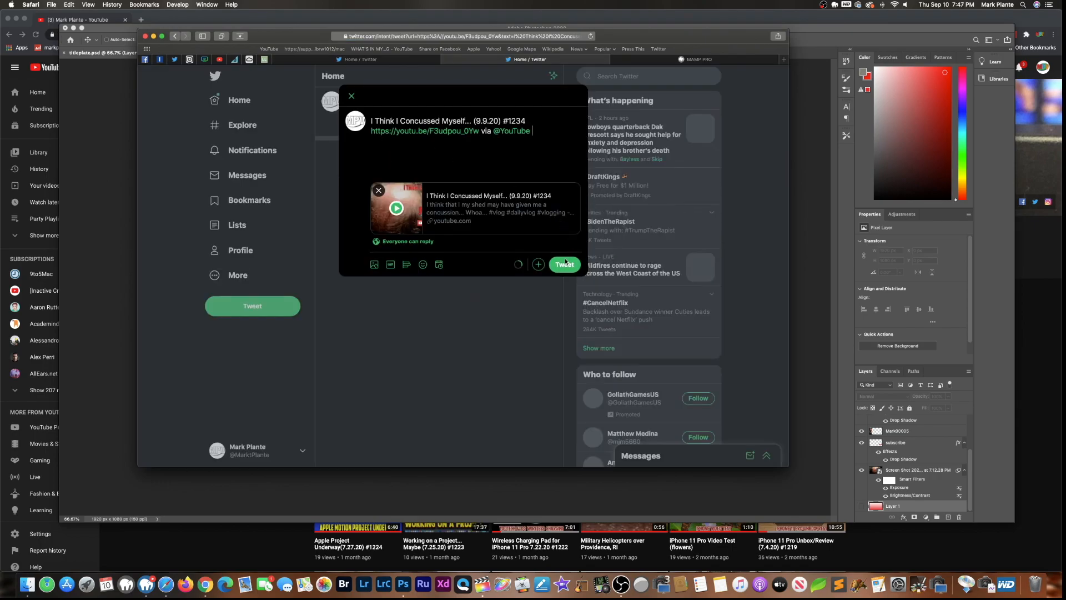
left_click(563, 265)
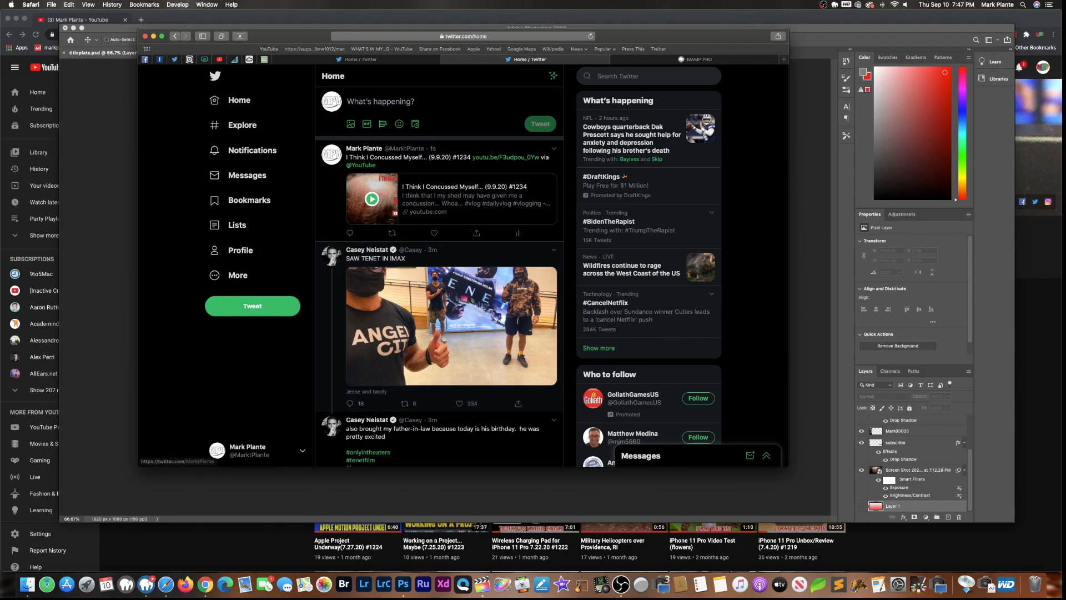
- Go back to YouTube Studio, view the remaining share services and close the published-video dialog
left_click(220, 58)
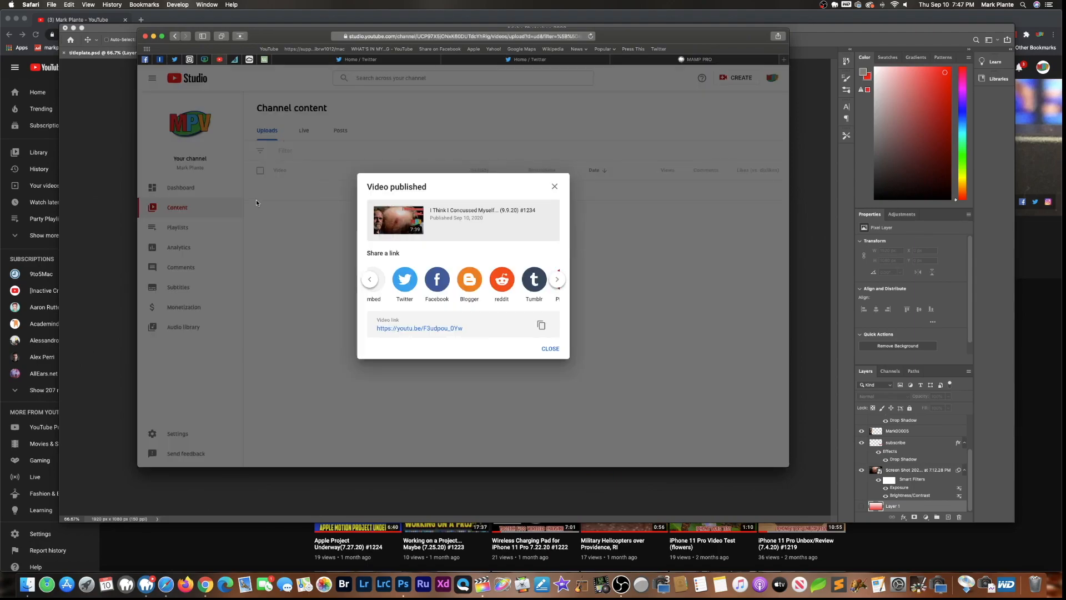
left_click(557, 279)
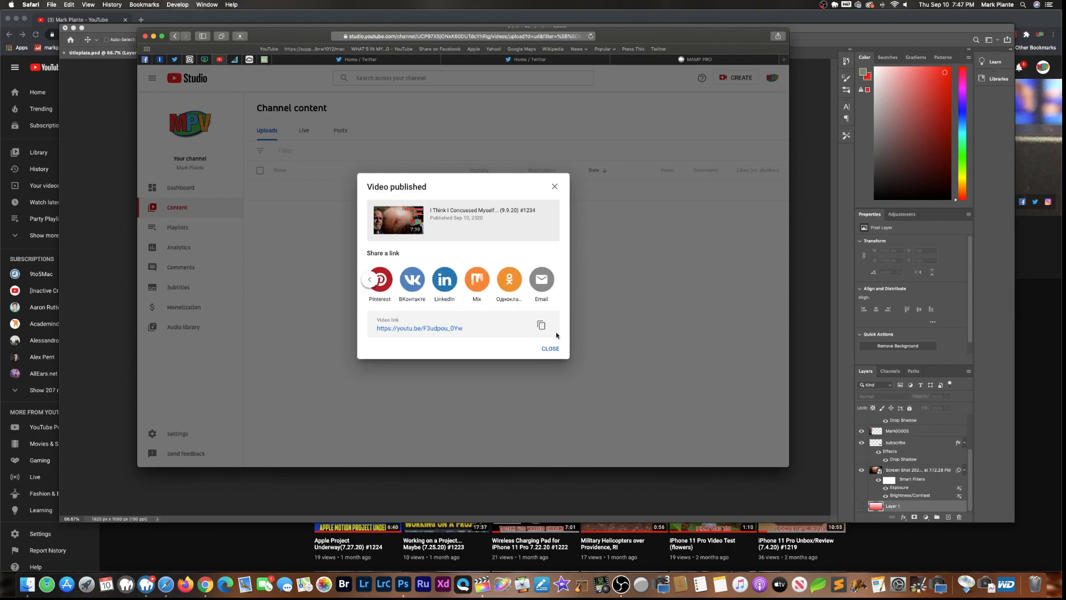
left_click(552, 349)
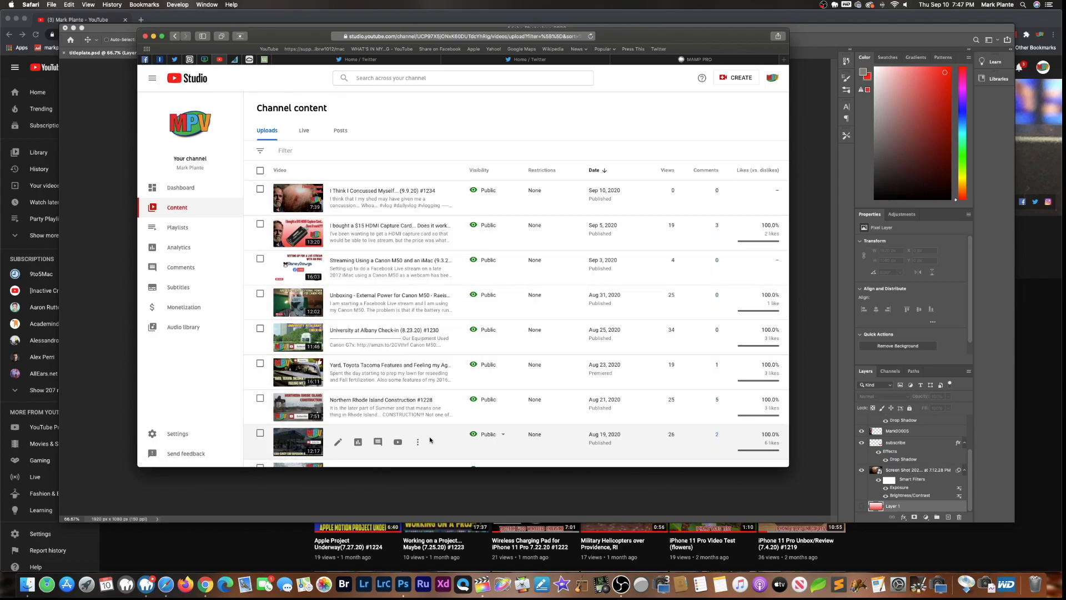
- Look through the channel's uploaded videos and sort the list by views, highest first
scroll(445, 223, "down", 4)
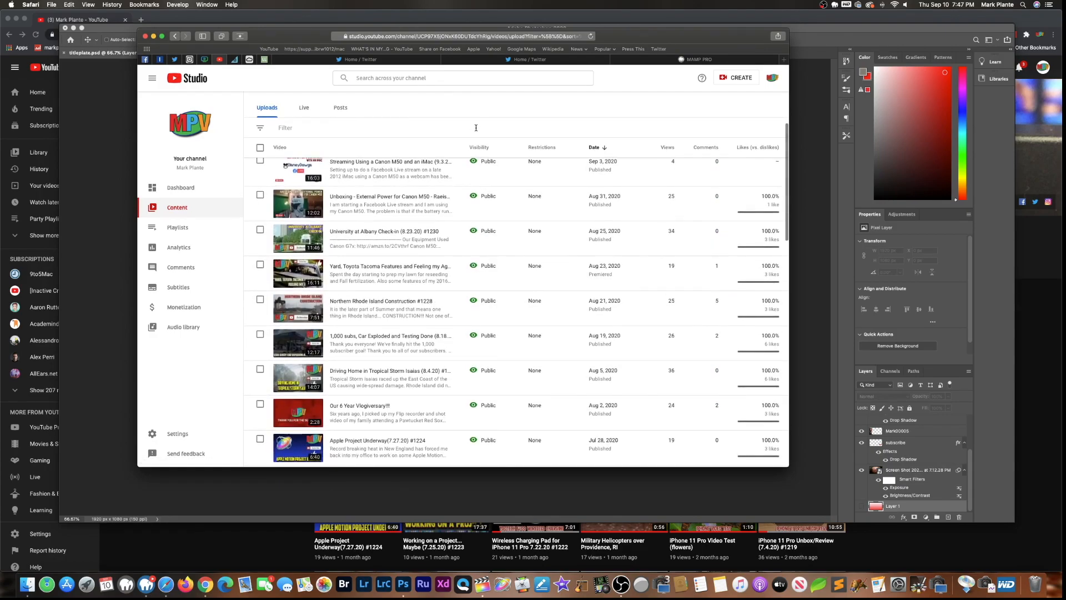
scroll(476, 128, "up", 4)
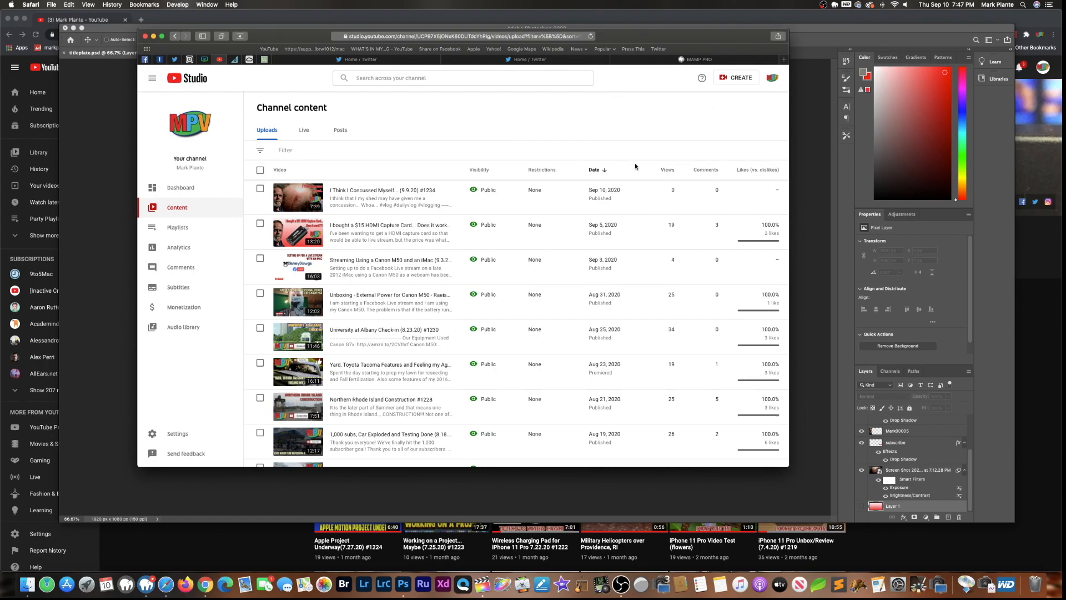
left_click(669, 170)
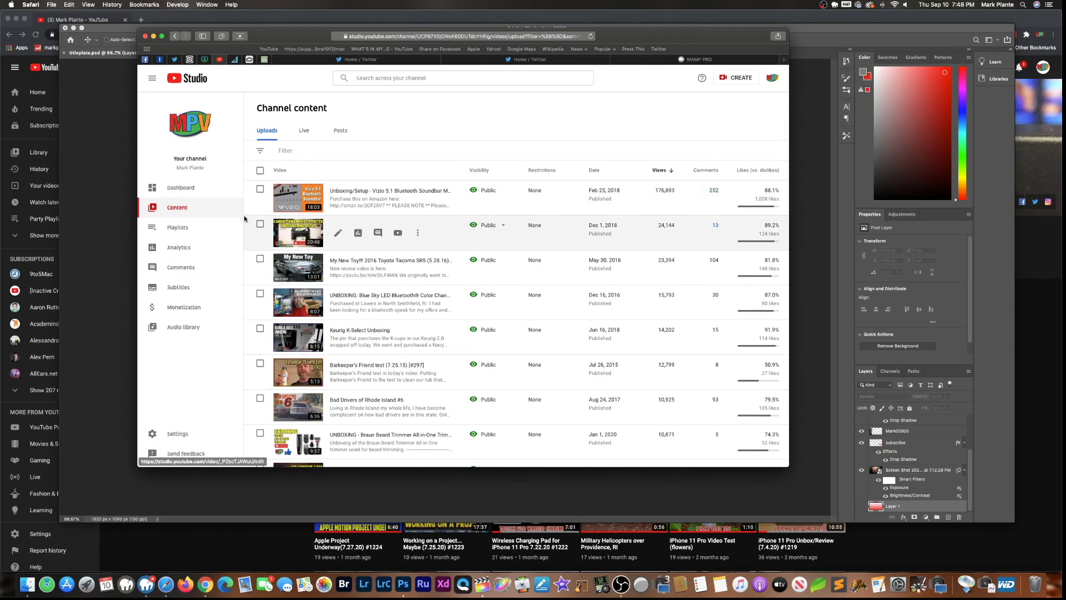
- Open the channel dashboard and examine the latest video's performance, comments and channel analytics
left_click(201, 186)
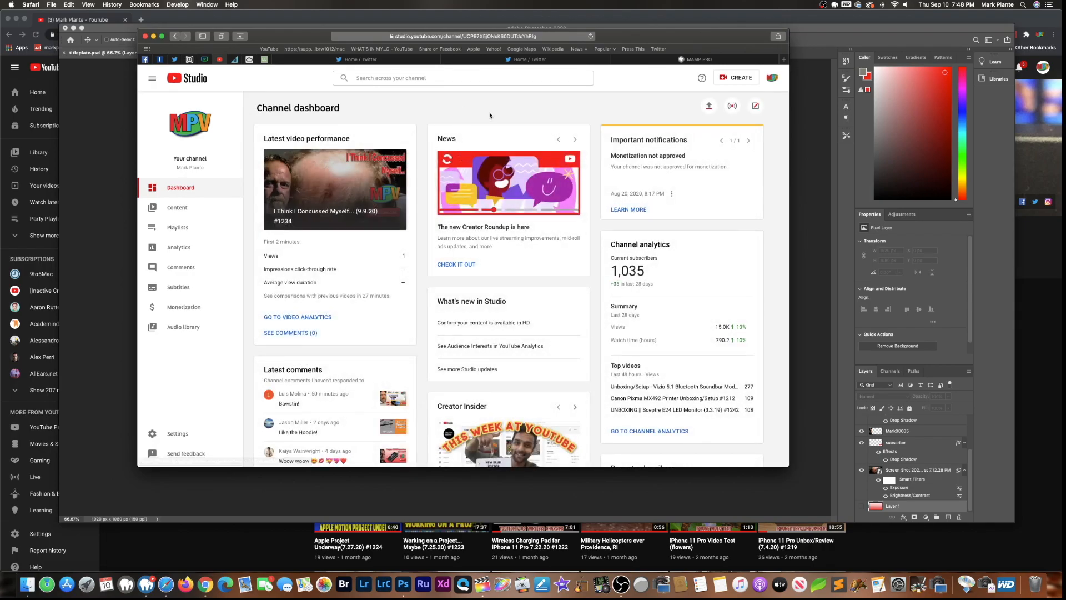
scroll(488, 116, "down", 1)
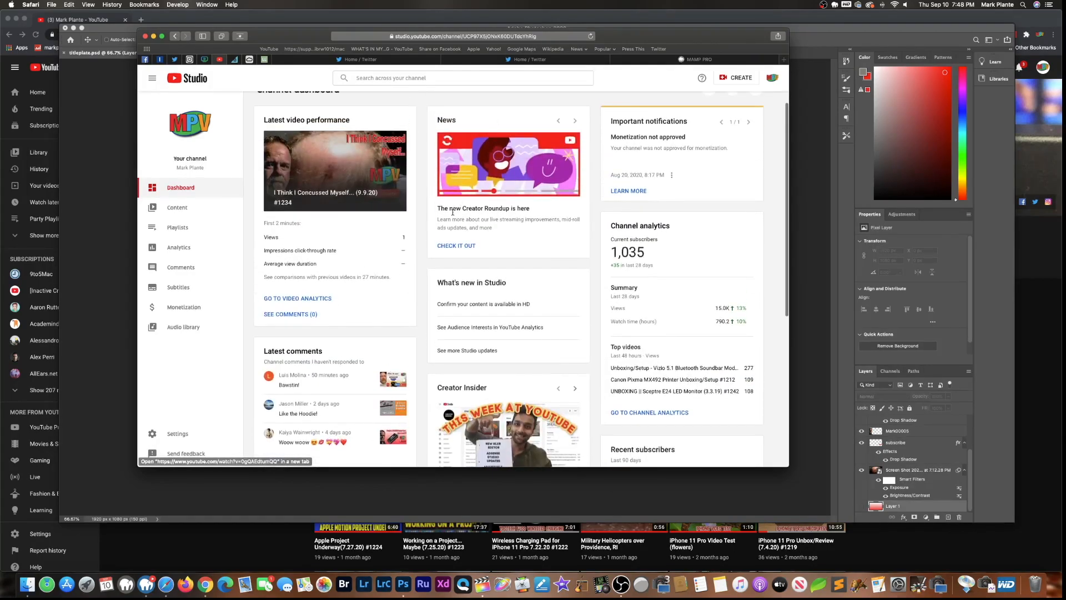